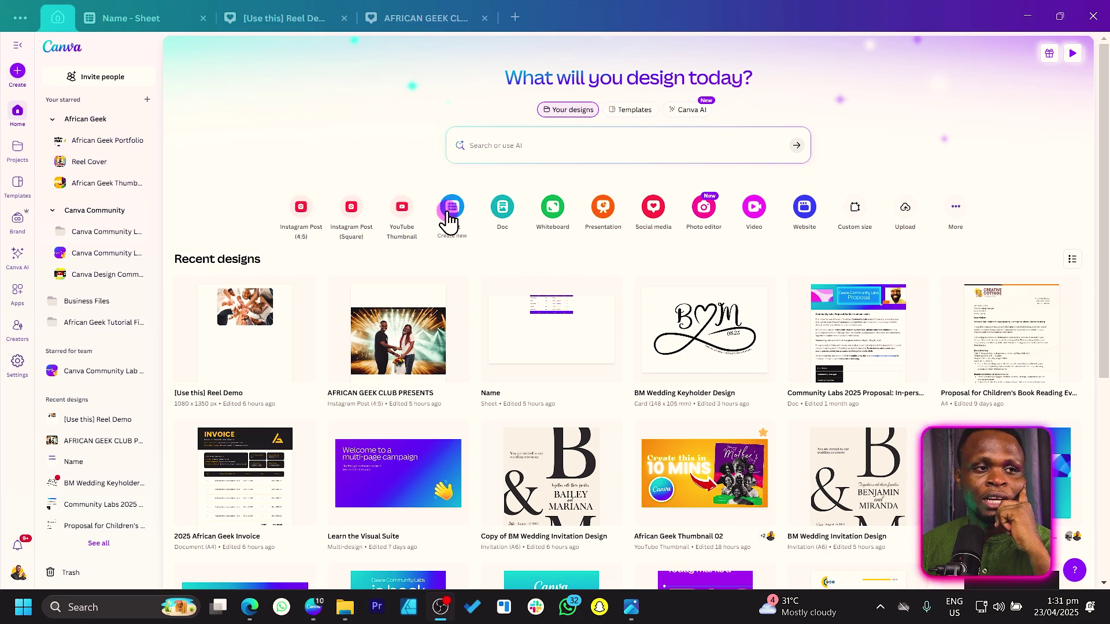
Start a blank Sheet design and close the Templates panel to leave the empty grid
{"action": "left_click", "coordinate": [448, 214]}
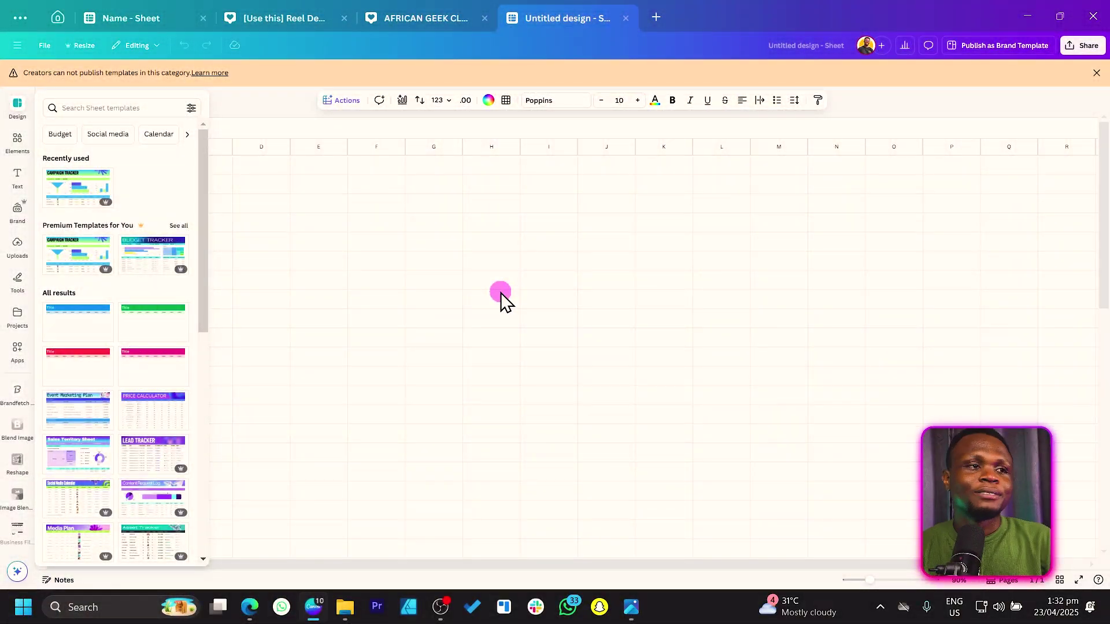
{"action": "left_click", "coordinate": [83, 174]}
Practise selecting a cell block, column A, row 1 and cell C5
{"action": "left_click_drag", "start_coordinate": [84, 173], "coordinate": [800, 208]}
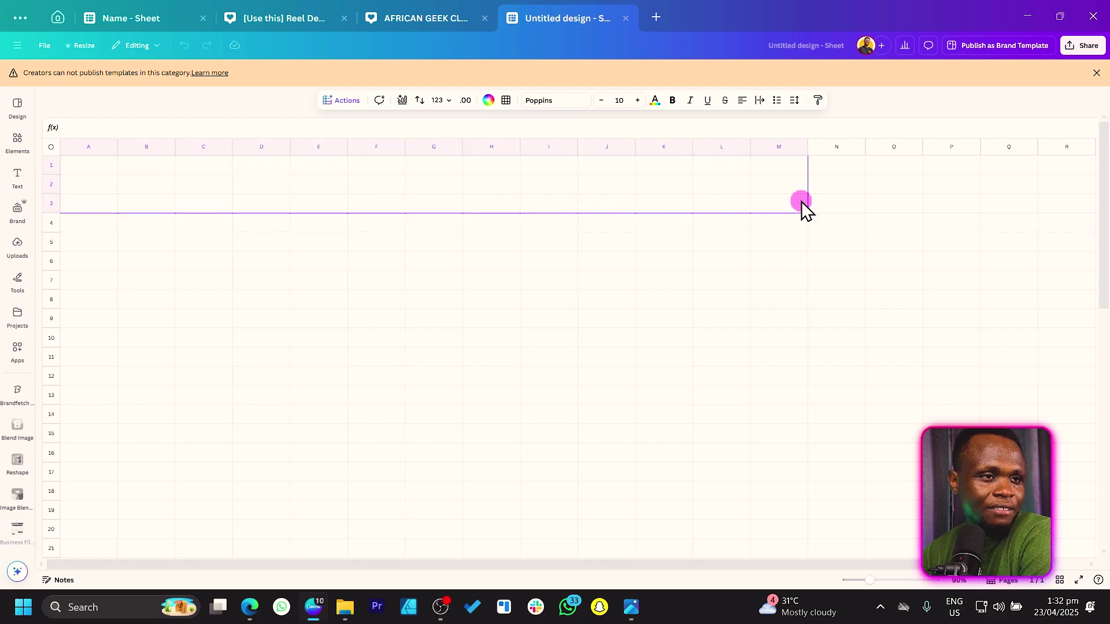
{"action": "left_click", "coordinate": [87, 170]}
{"action": "left_click_drag", "start_coordinate": [89, 168], "coordinate": [71, 261]}
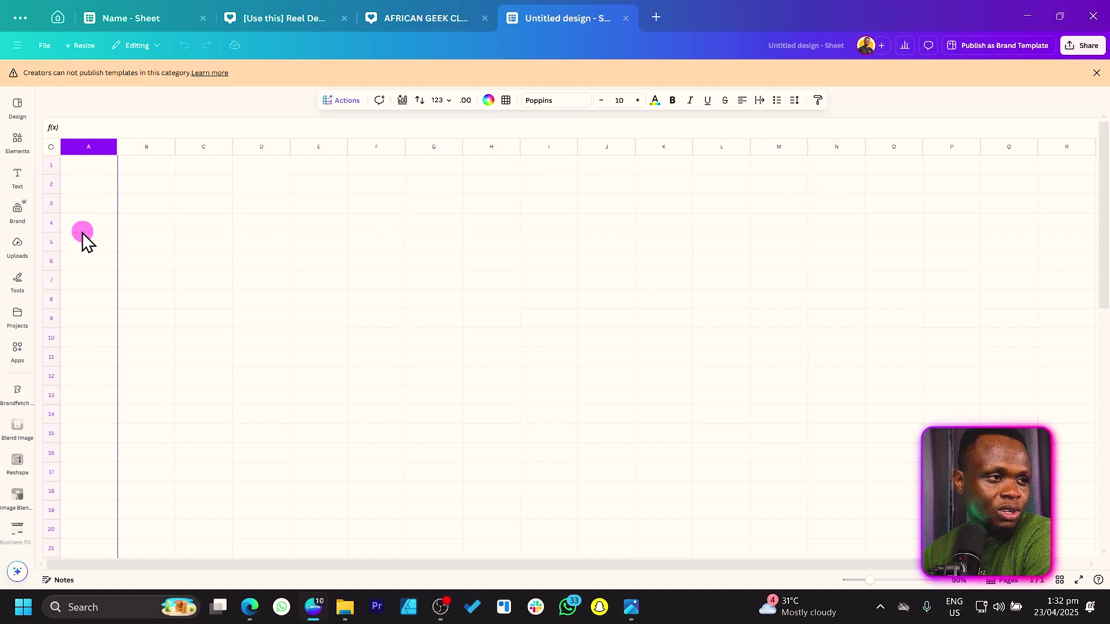
{"action": "left_click", "coordinate": [52, 168]}
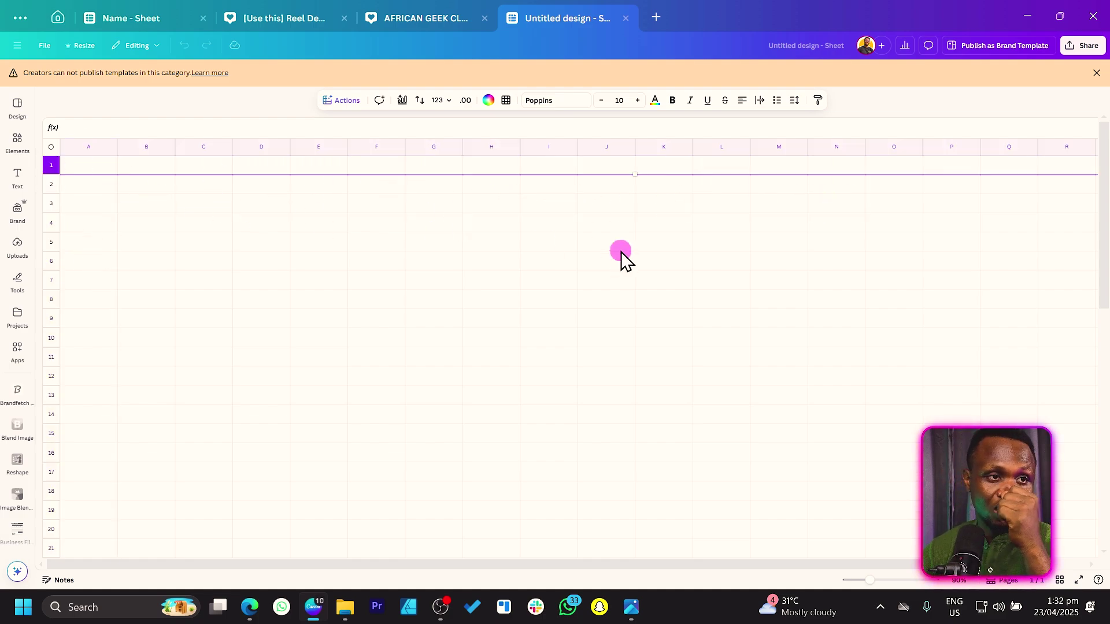
{"action": "left_click", "coordinate": [222, 240]}
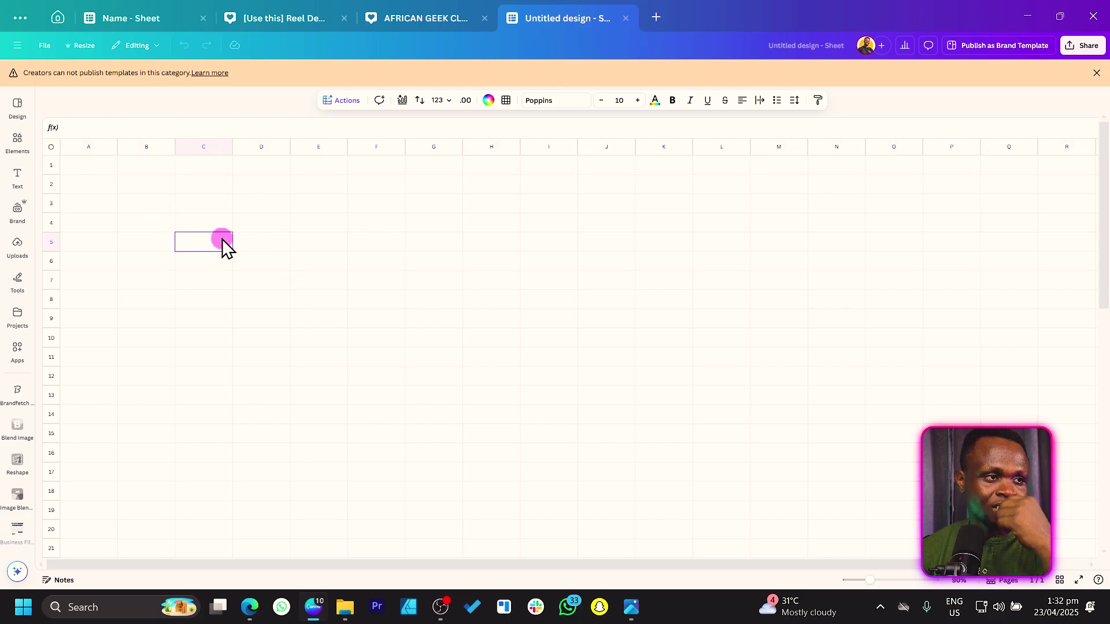
Enter 'Name' in A1, then replace it with the header 'Item,'
{"action": "left_click", "coordinate": [98, 167]}
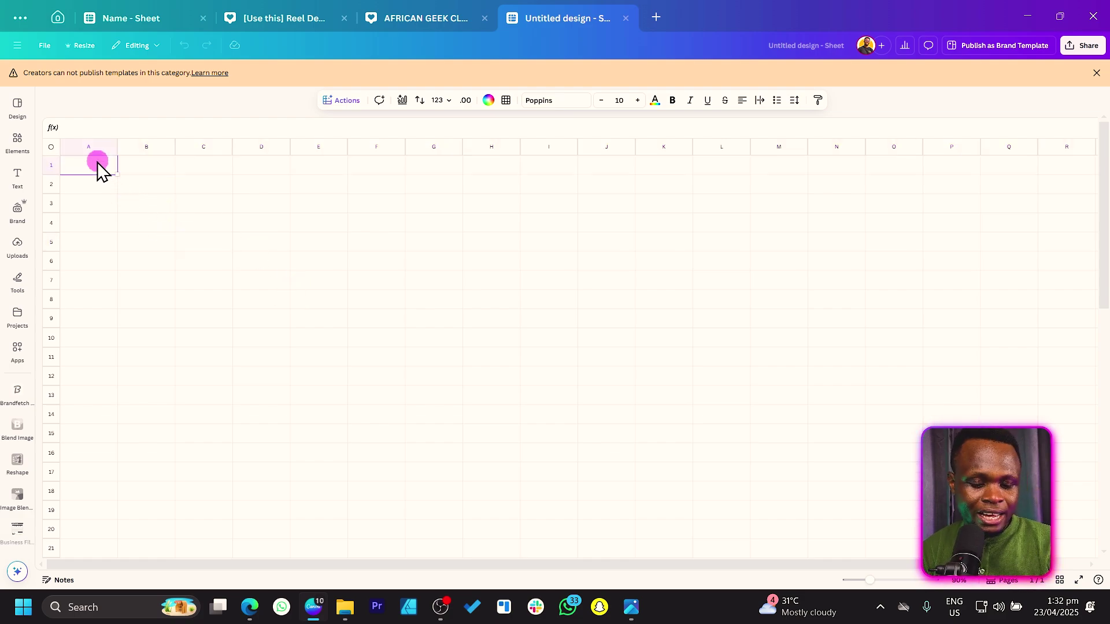
{"action": "type", "text": "Name"}
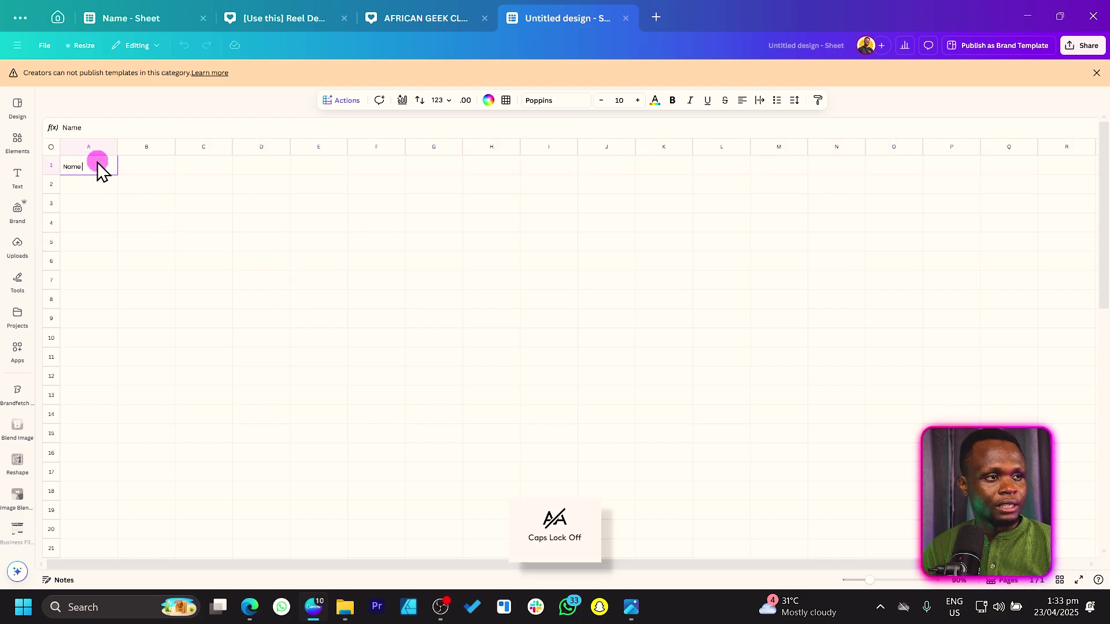
{"action": "key", "text": "Tab"}
{"action": "left_click", "coordinate": [98, 168]}
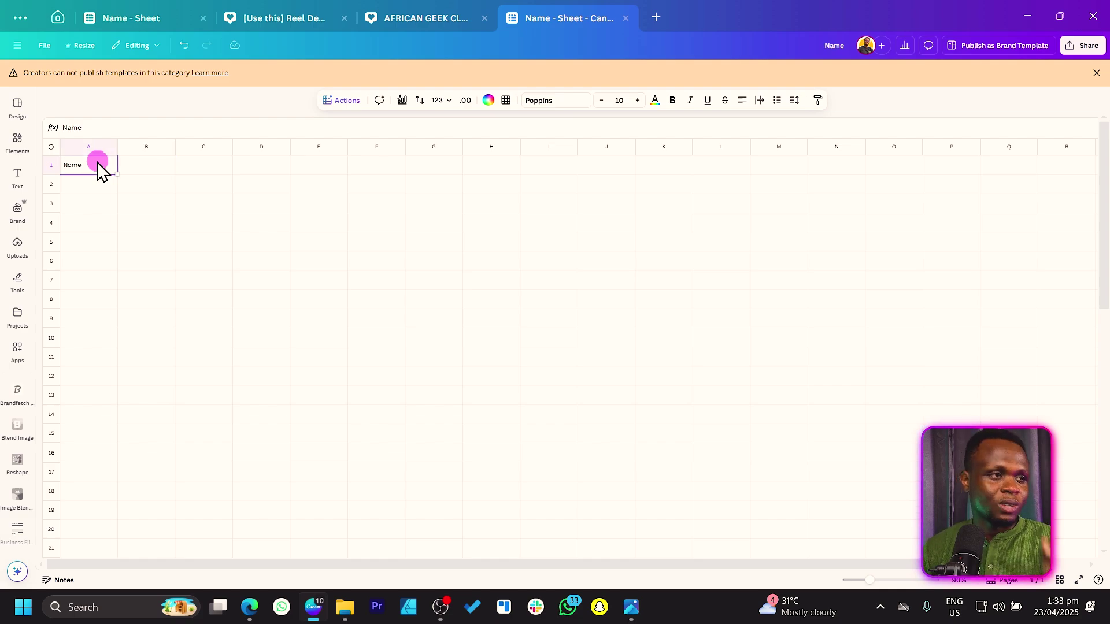
{"action": "type", "text": "Item,"}
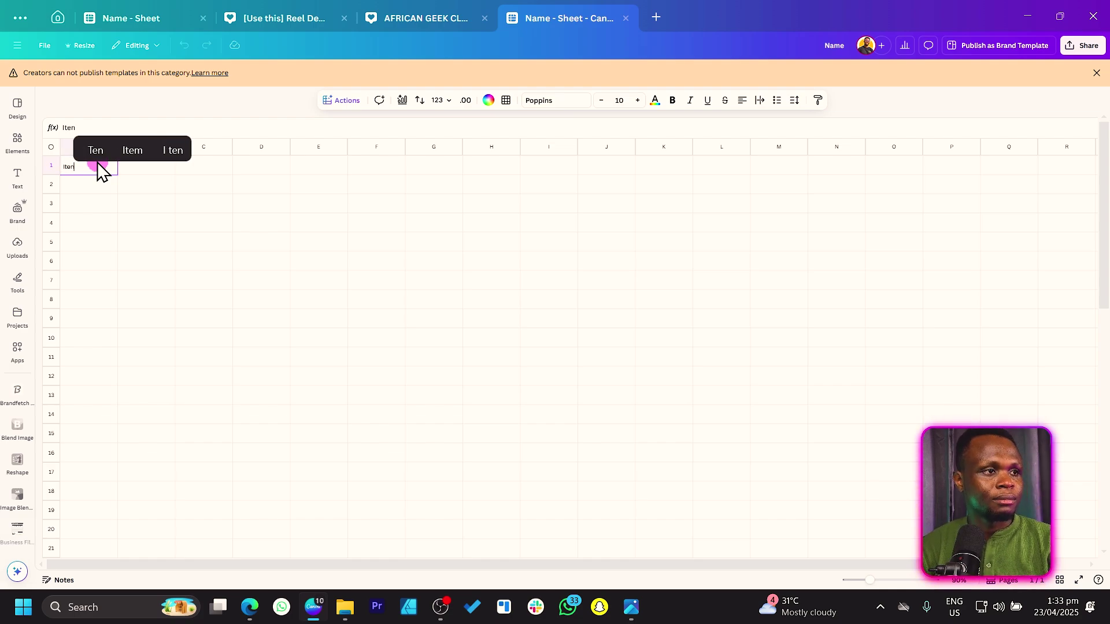
{"action": "key", "text": "Tab"}
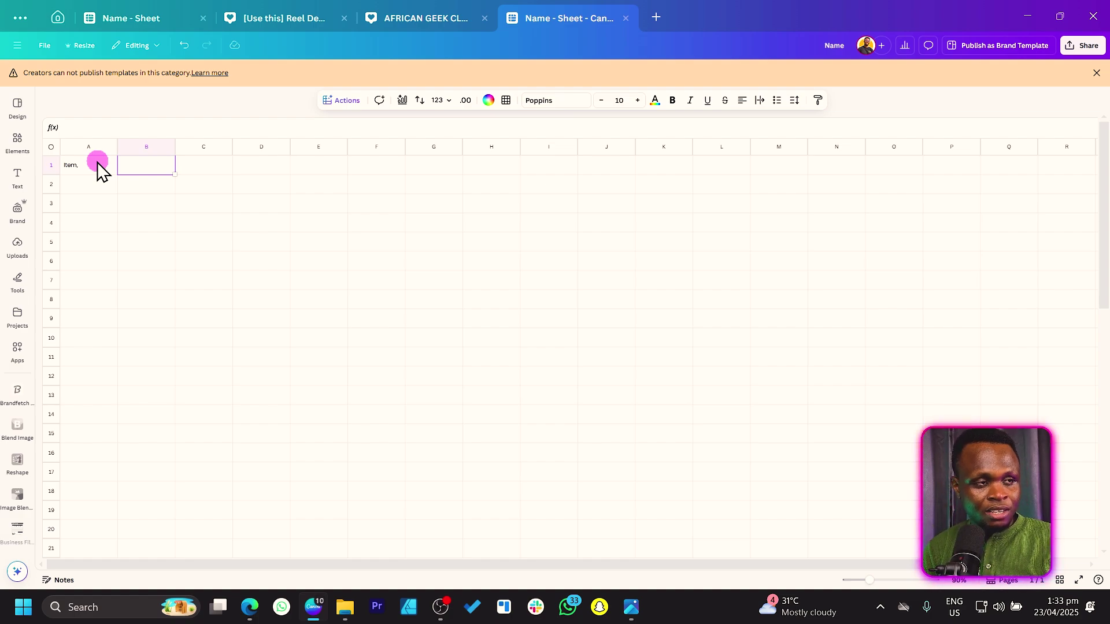
Type the headers quantity, Bugdet and Person incharge into B1 to D1
{"action": "type", "text": "quantity"}
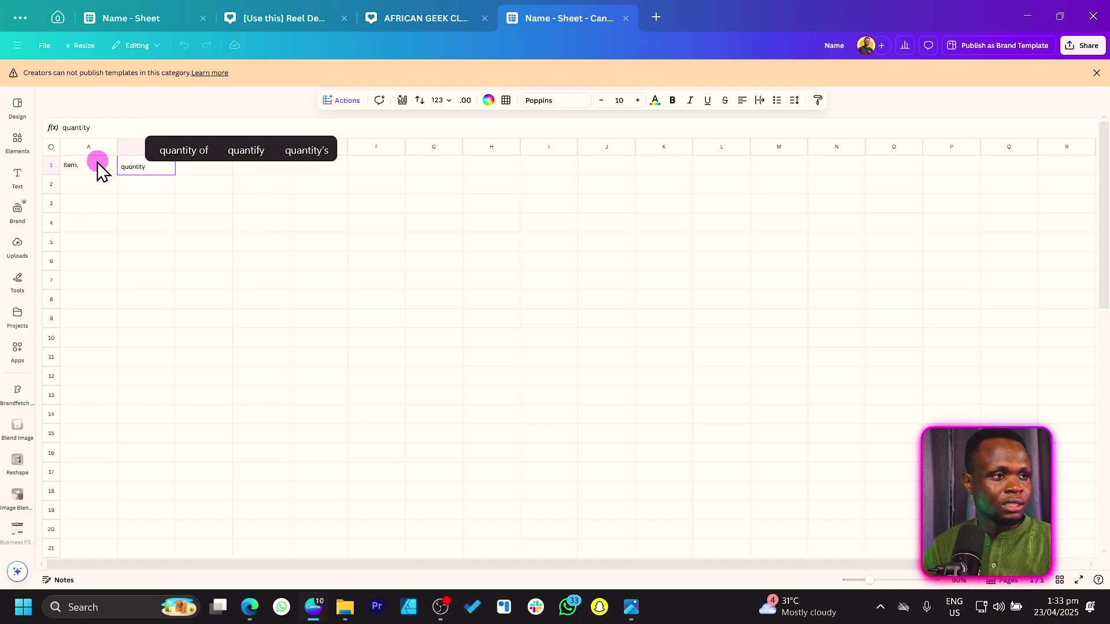
{"action": "key", "text": "Tab"}
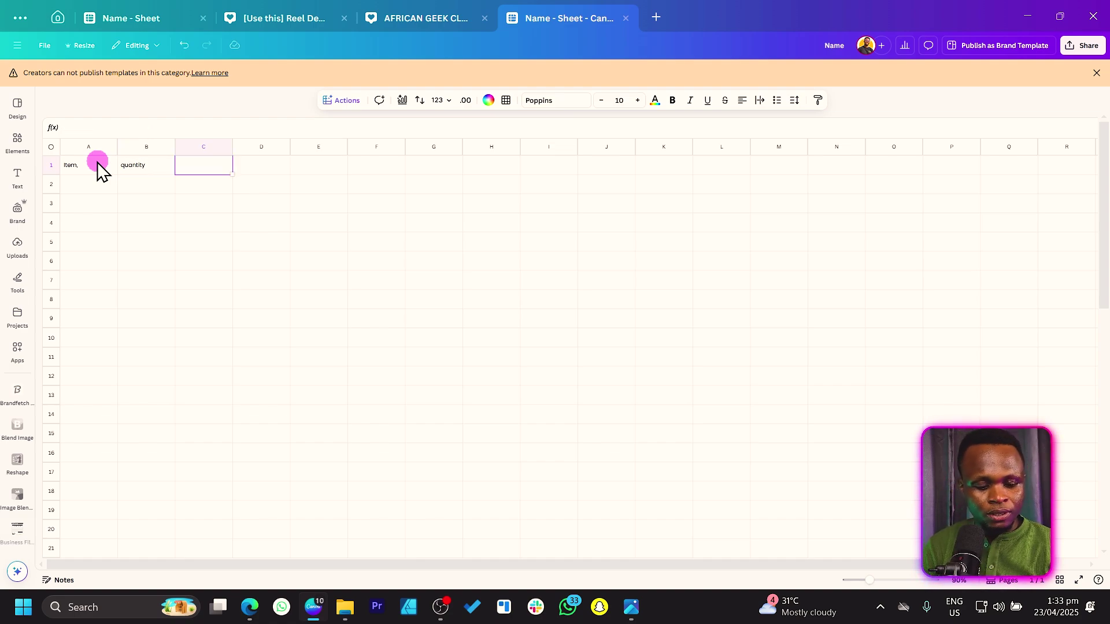
{"action": "type", "text": "Bugdet"}
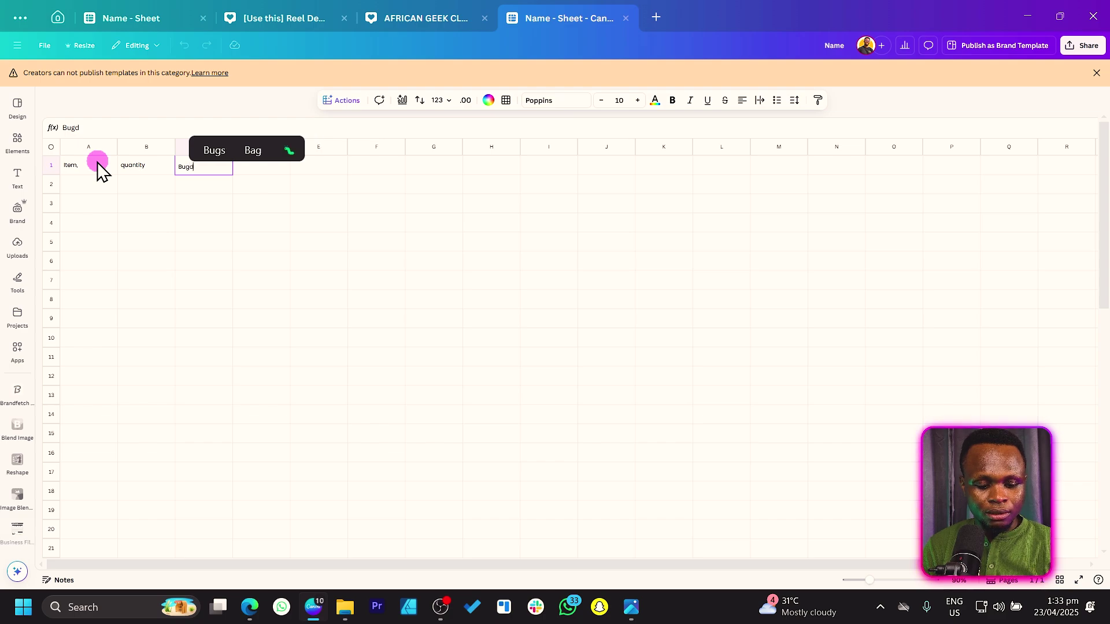
{"action": "key", "text": "Tab"}
{"action": "type", "text": "P"}
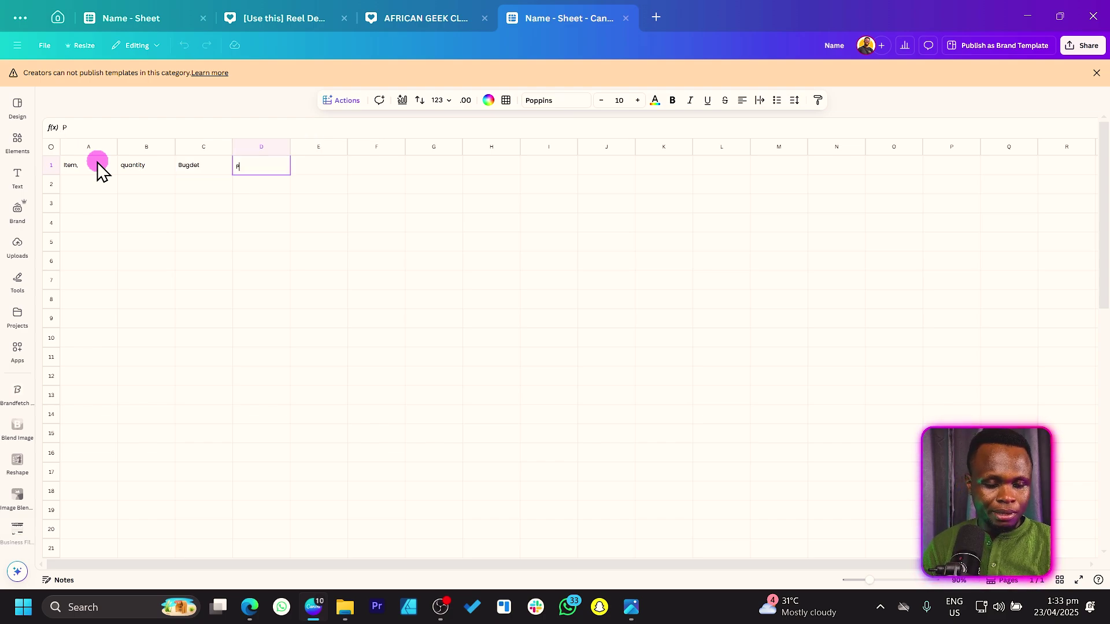
{"action": "type", "text": "erson incharge"}
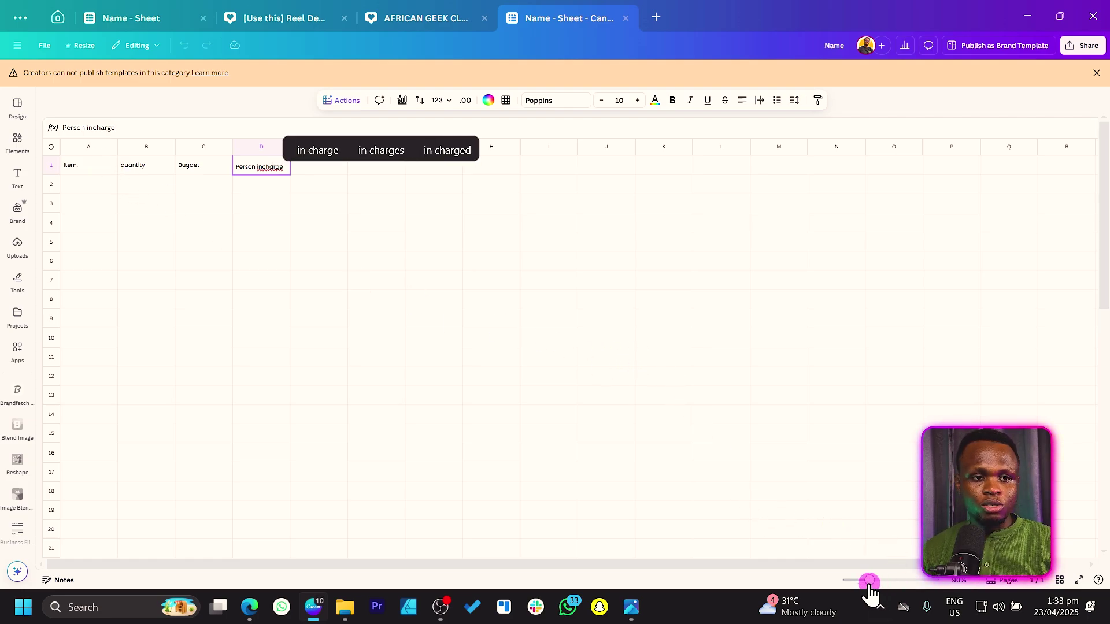
{"action": "left_click_drag", "start_coordinate": [875, 582], "coordinate": [891, 581]}
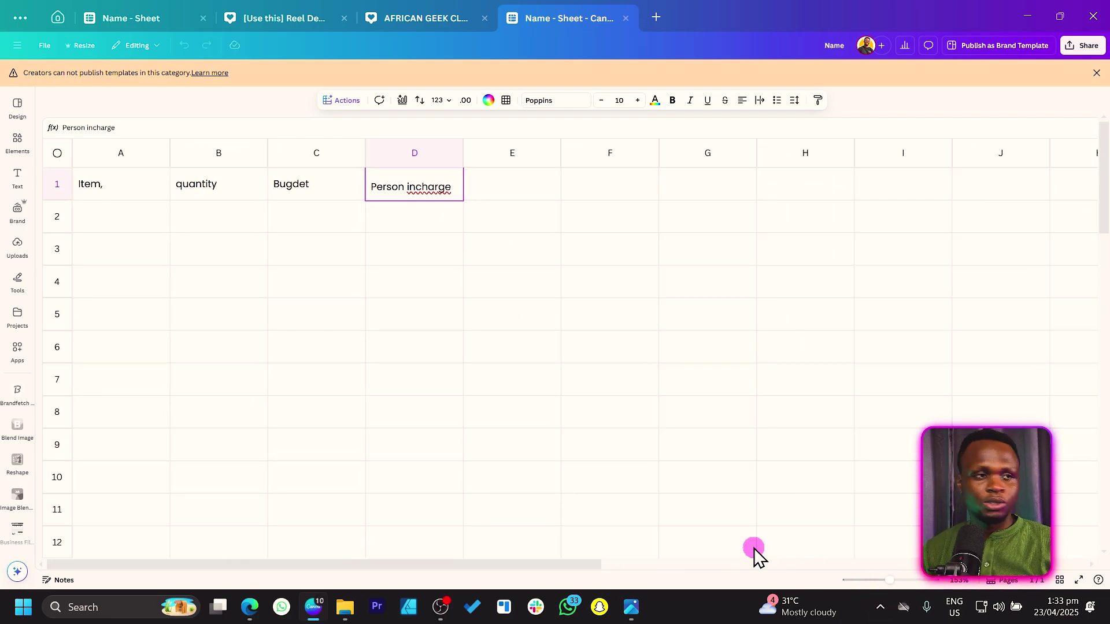
Remove the stray comma from the A1 header so it reads 'Item'
{"action": "left_click", "coordinate": [678, 453]}
{"action": "left_click", "coordinate": [301, 292]}
{"action": "left_click", "coordinate": [148, 186]}
{"action": "double_click", "coordinate": [148, 186]}
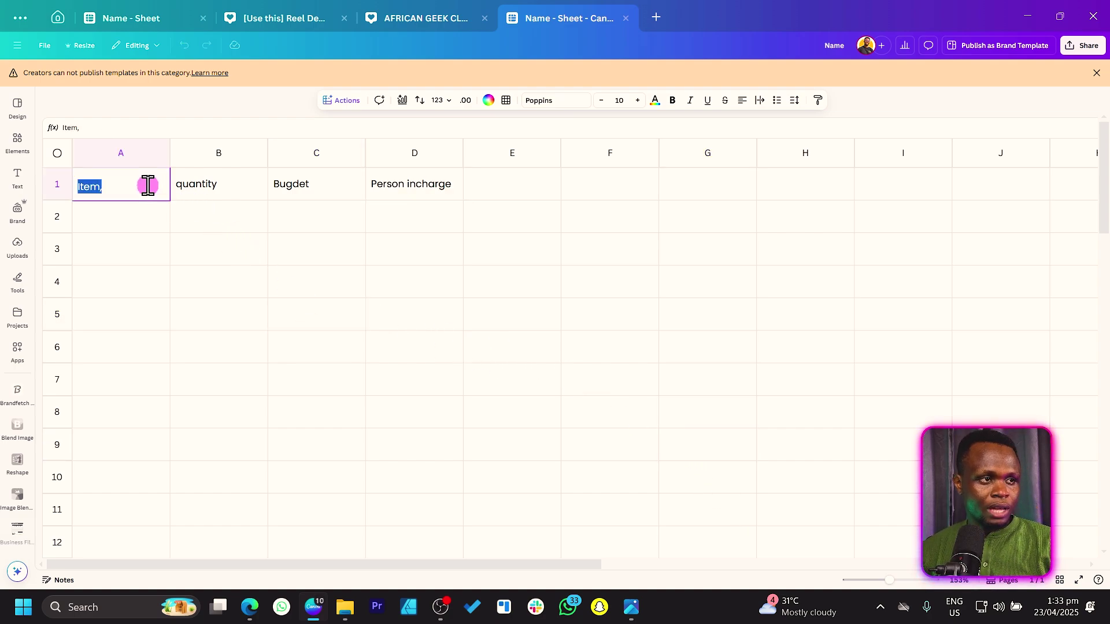
{"action": "left_click", "coordinate": [108, 186]}
{"action": "key", "text": "BackSpace"}
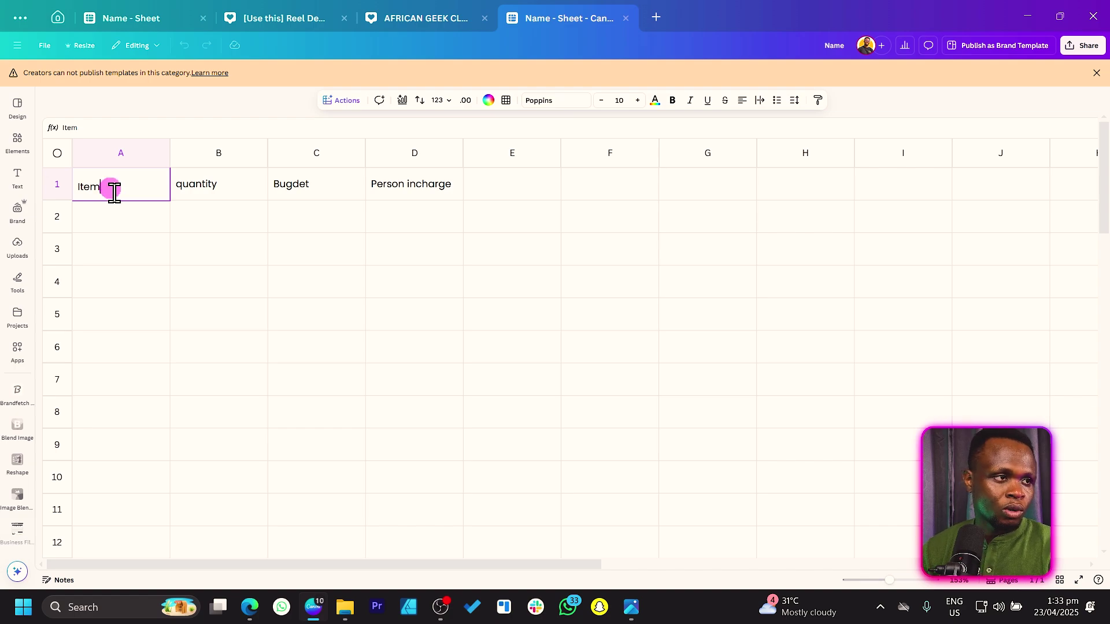
{"action": "left_click", "coordinate": [151, 280]}
Capitalise the B1 header to 'Quantity'
{"action": "left_click", "coordinate": [235, 199]}
{"action": "left_click", "coordinate": [183, 189]}
{"action": "left_click", "coordinate": [184, 189]}
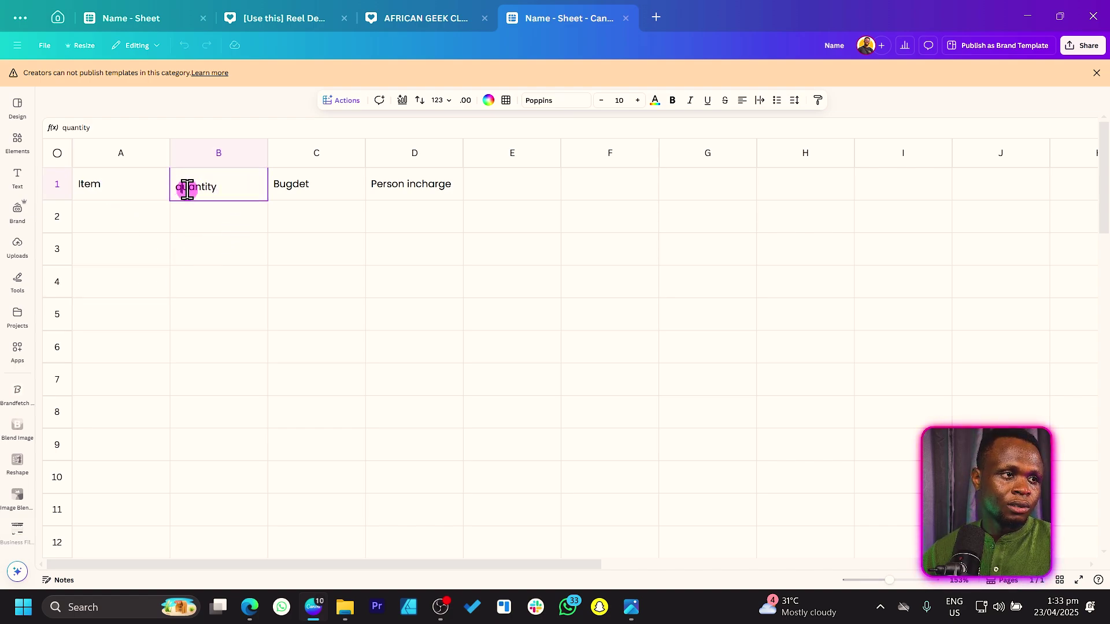
{"action": "key", "text": "BackSpace"}
{"action": "type", "text": "Q"}
{"action": "left_click", "coordinate": [209, 220]}
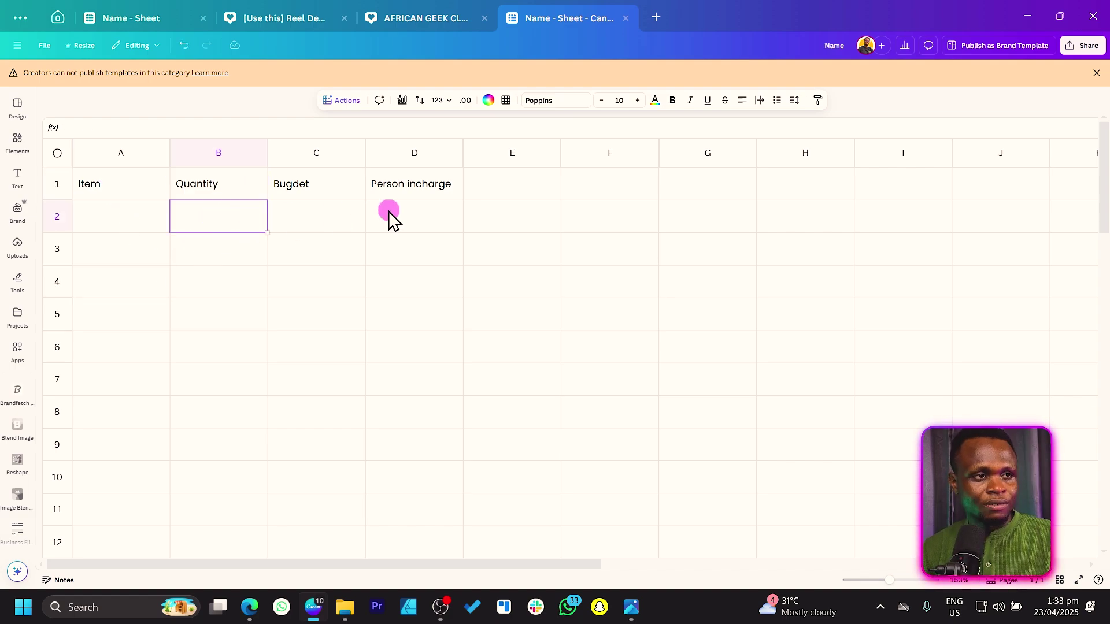
{"action": "left_click", "coordinate": [376, 216]}
Capitalise the D1 header to 'Person Incharge'
{"action": "left_click", "coordinate": [422, 182]}
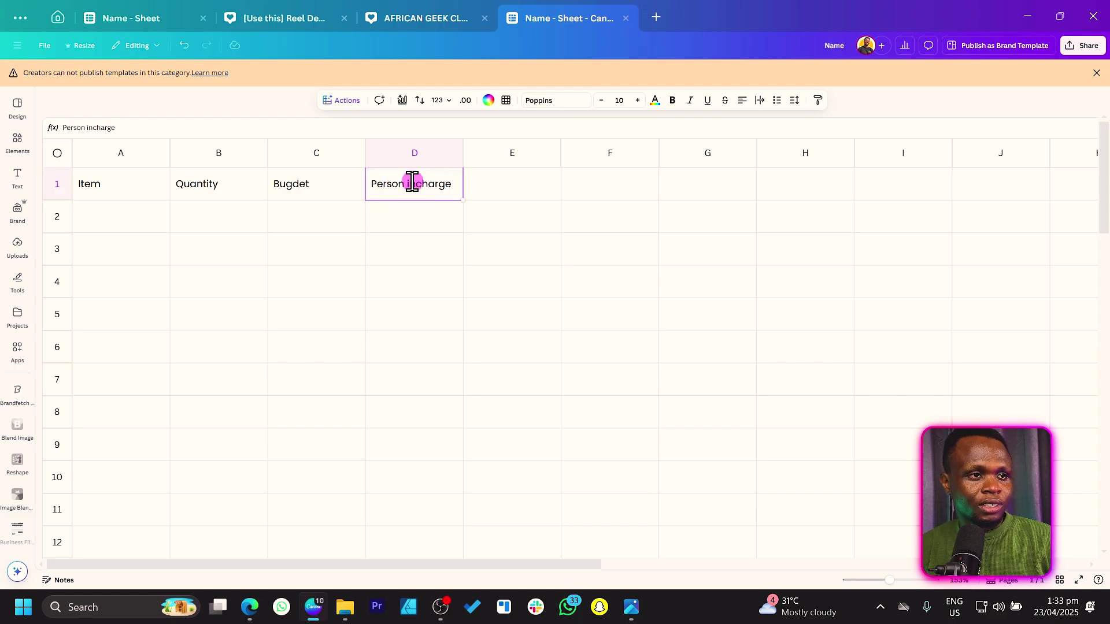
{"action": "left_click", "coordinate": [412, 183]}
{"action": "left_click", "coordinate": [409, 186]}
{"action": "key", "text": "BackSpace"}
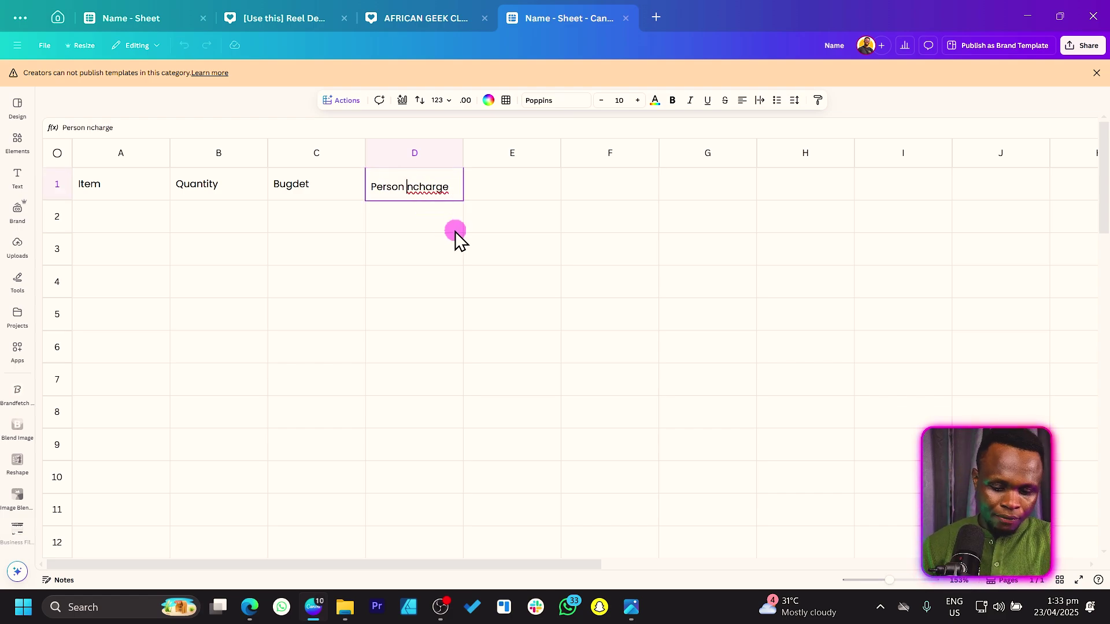
{"action": "type", "text": "I"}
{"action": "left_click", "coordinate": [384, 213]}
Undo an accidental 123 entry in C1, restoring the Bugdet header
{"action": "left_click", "coordinate": [360, 191]}
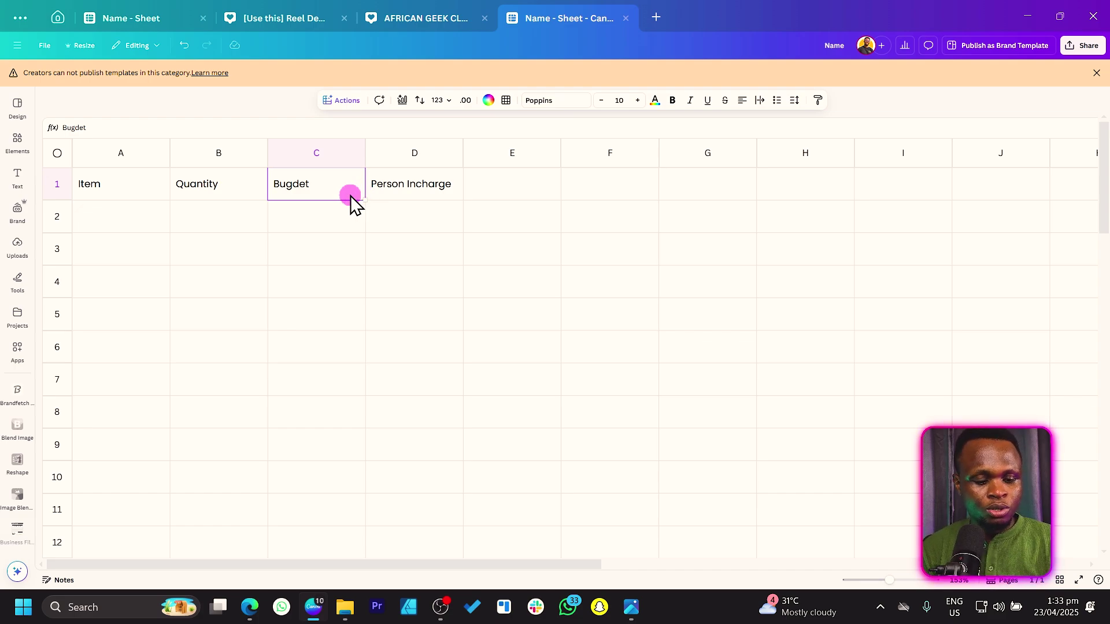
{"action": "type", "text": "123"}
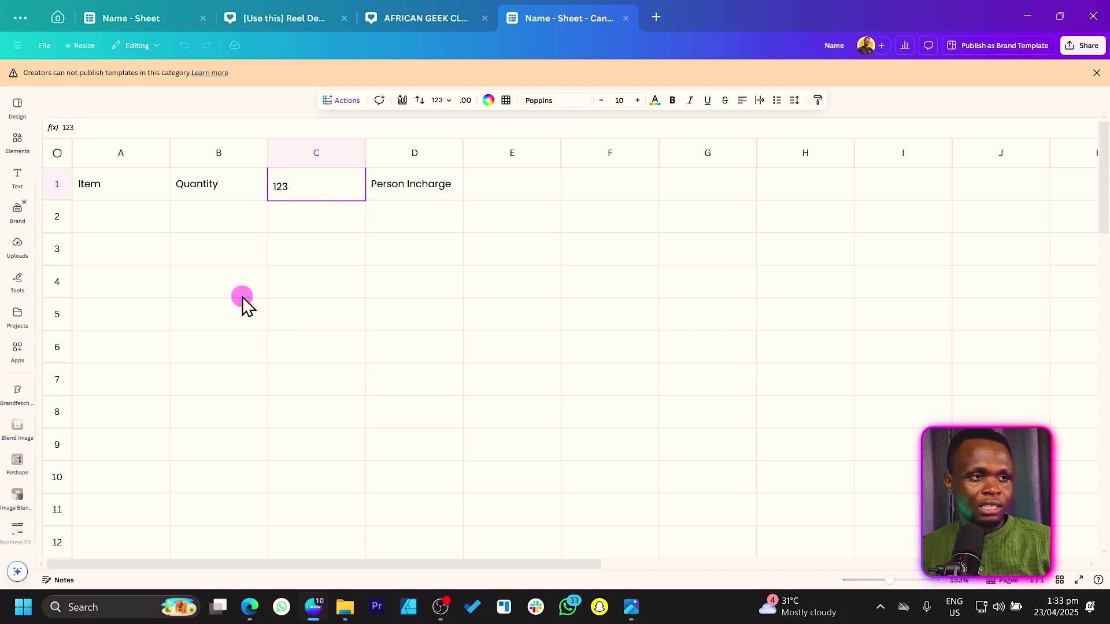
{"action": "left_click", "coordinate": [243, 300]}
{"action": "key", "text": "ctrl+z"}
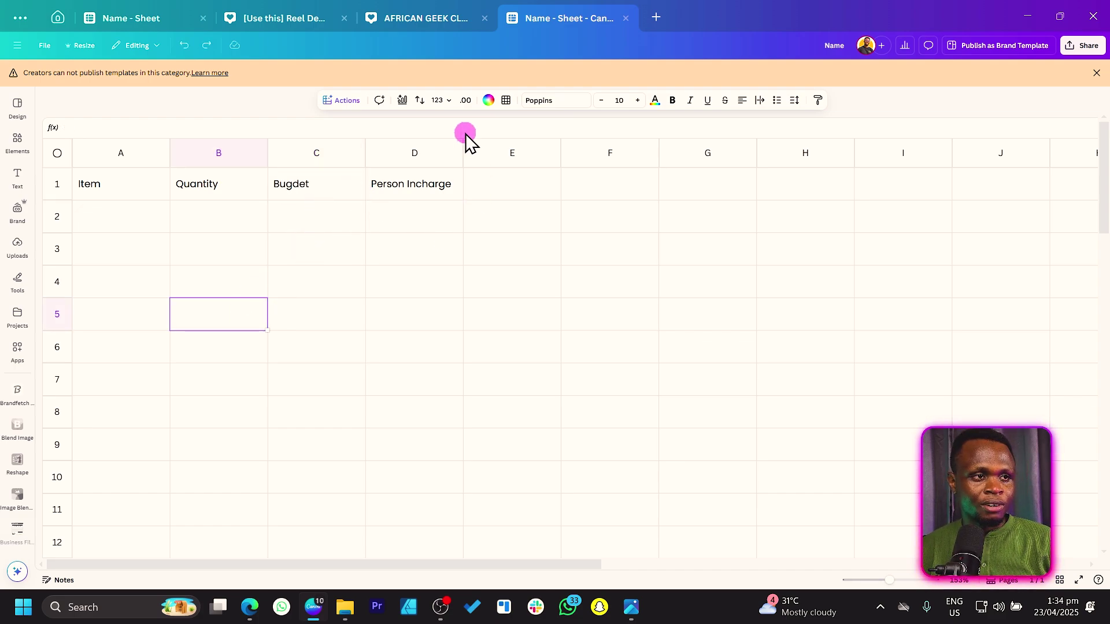
{"action": "left_click", "coordinate": [435, 190]}
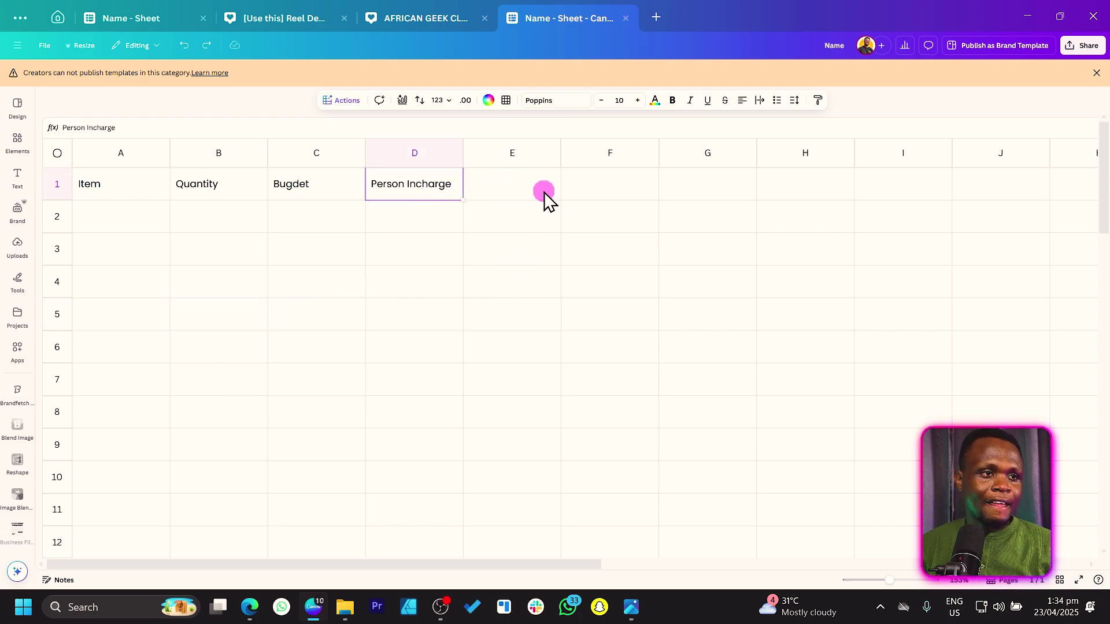
Add the header 'Funds Distributed' in cell E1
{"action": "left_click", "coordinate": [544, 192]}
{"action": "type", "text": "Funds Dist"}
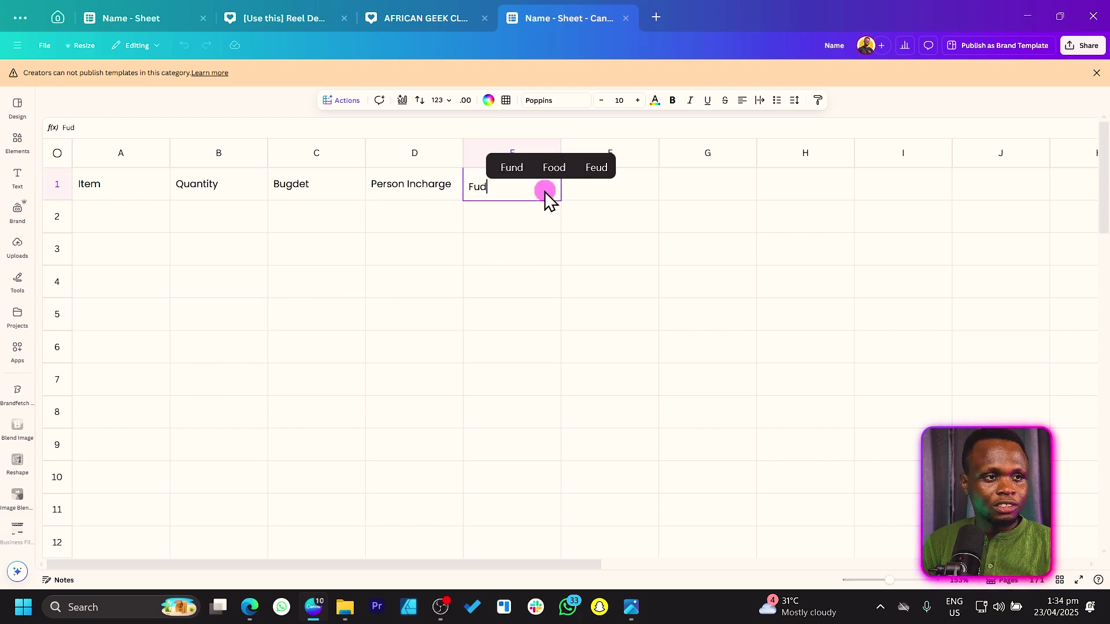
{"action": "type", "text": "ributed"}
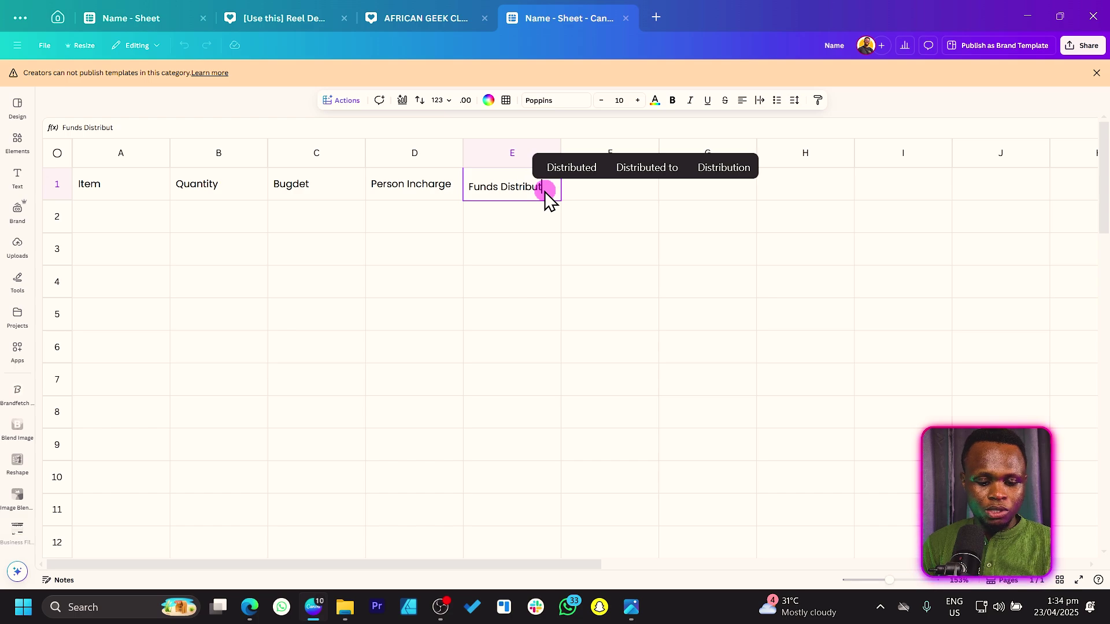
{"action": "left_click", "coordinate": [564, 228]}
{"action": "left_click", "coordinate": [628, 249]}
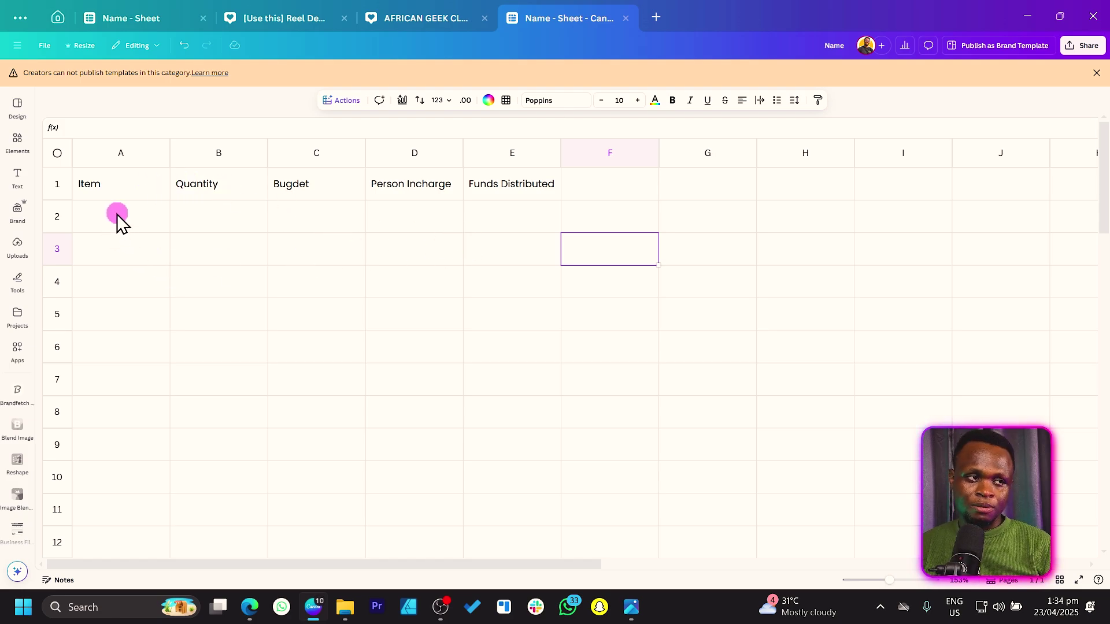
{"action": "left_click_drag", "start_coordinate": [116, 218], "coordinate": [511, 214]}
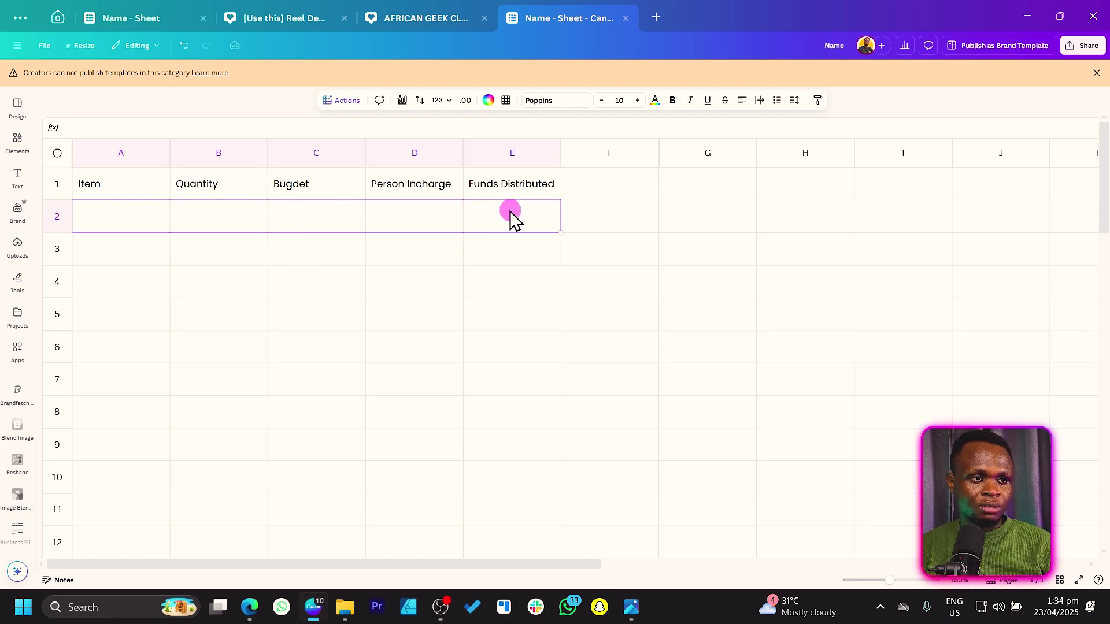
{"action": "right_click", "coordinate": [511, 220]}
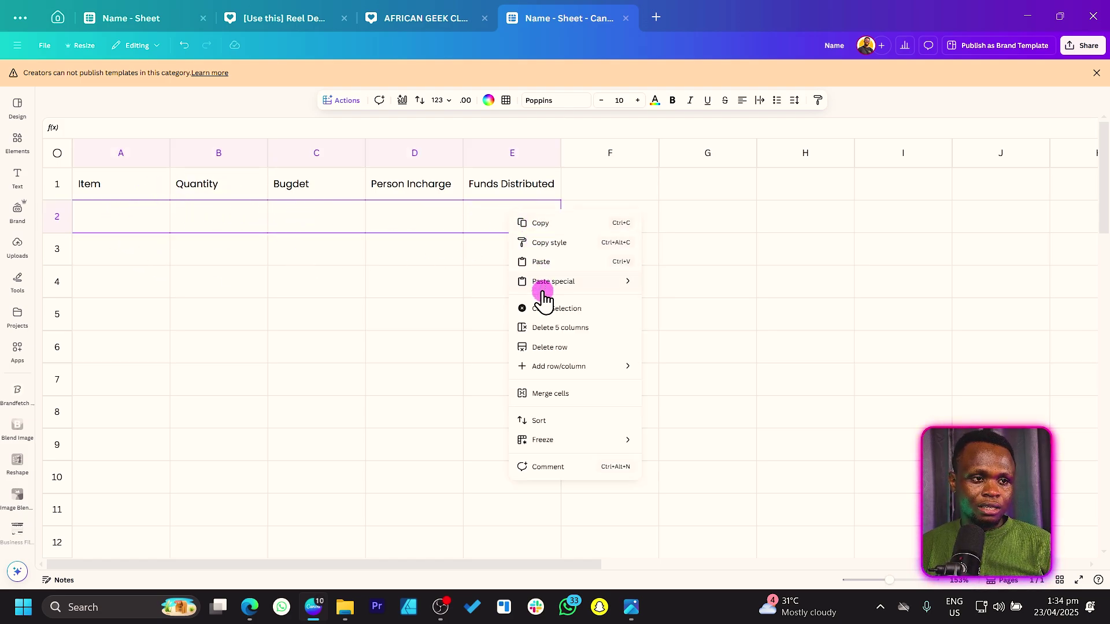
{"action": "left_click", "coordinate": [573, 395]}
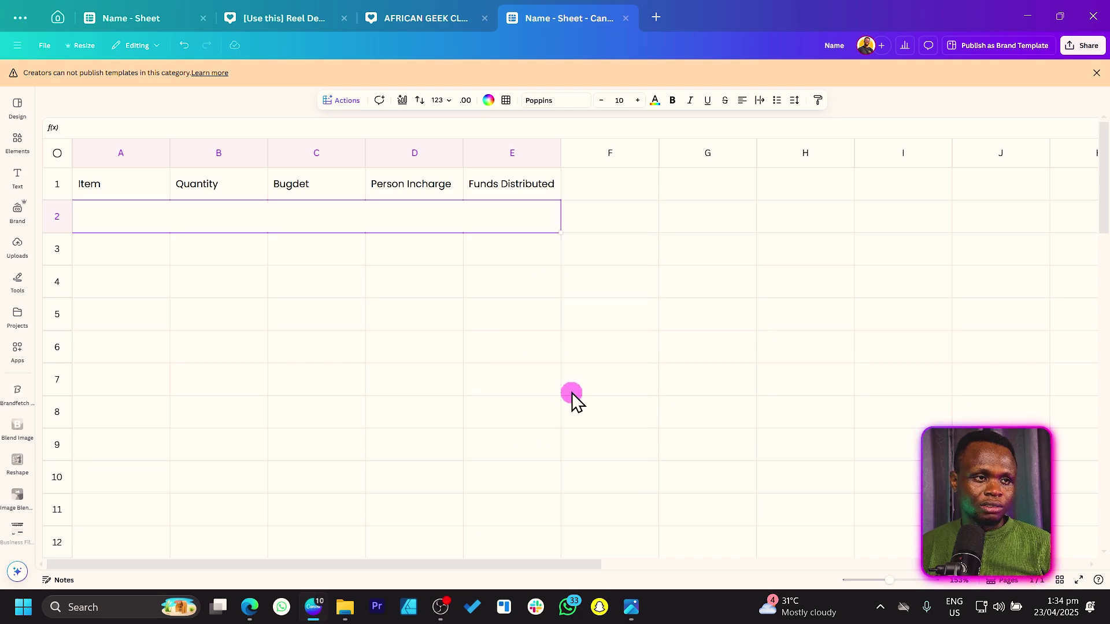
{"action": "left_click", "coordinate": [572, 399]}
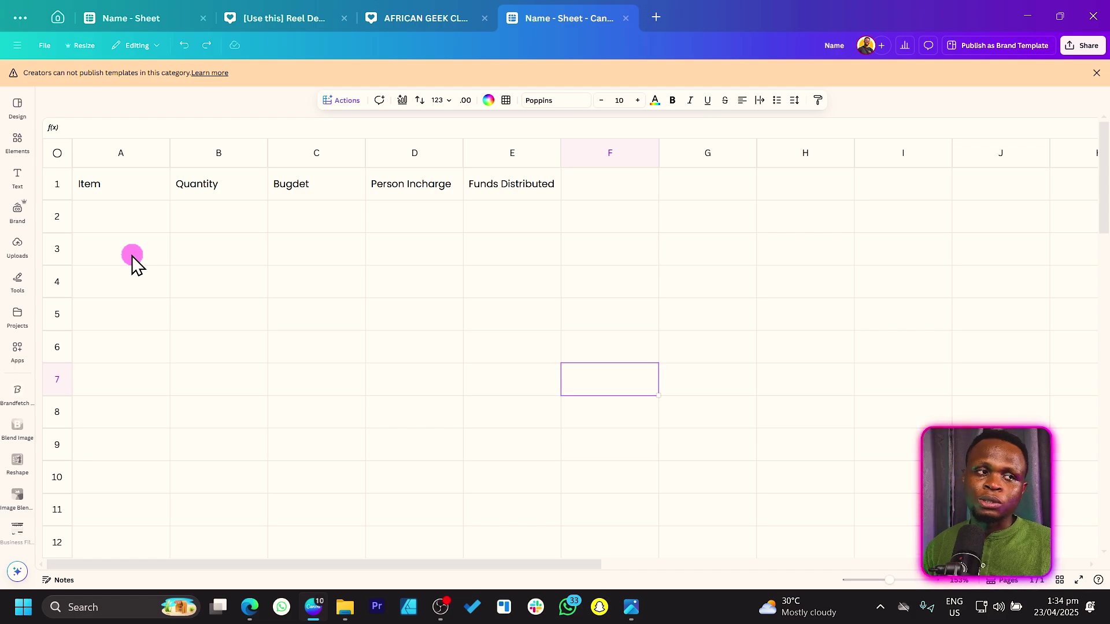
Enter Cake, Ice cream, Tea bags and Water with quantities and budgets, then select A1:E1
{"action": "left_click", "coordinate": [140, 214]}
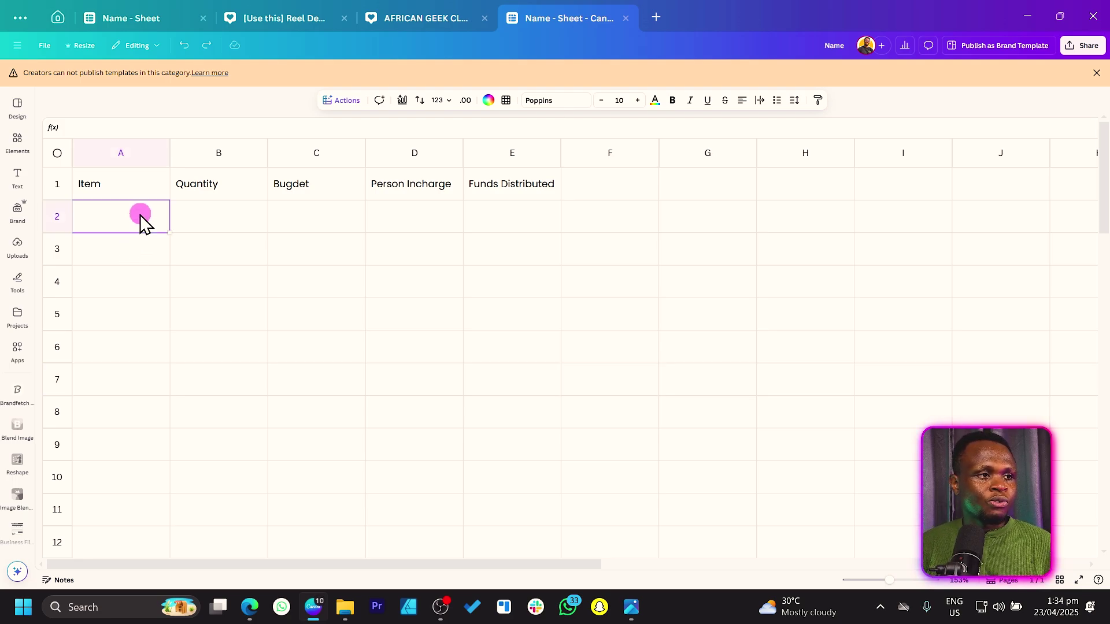
{"action": "type", "text": "Cake"}
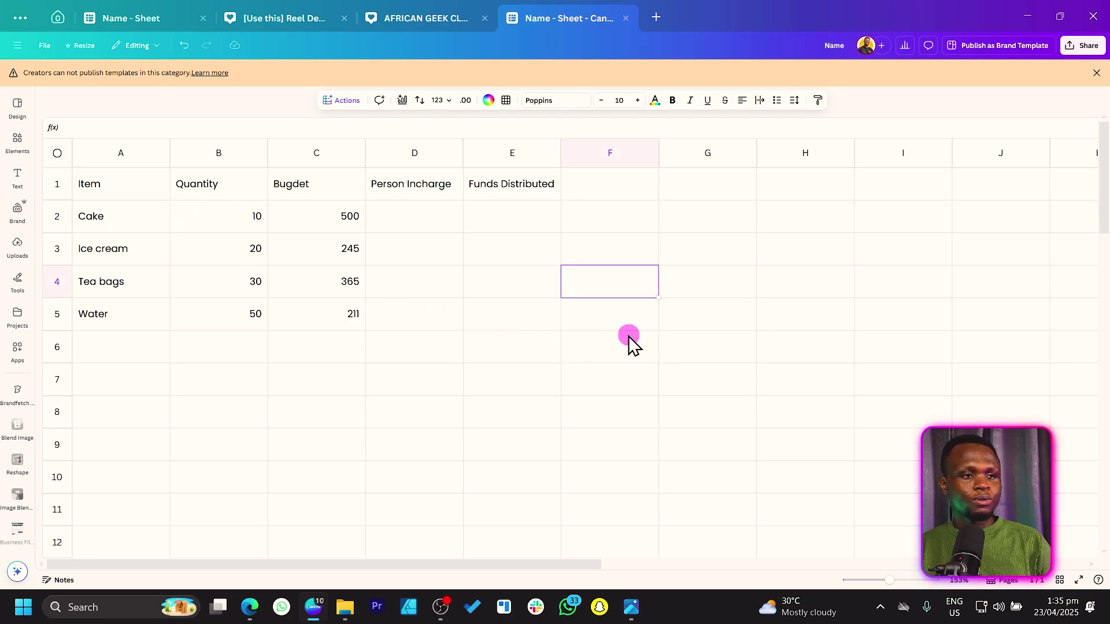
{"action": "left_click", "coordinate": [629, 335]}
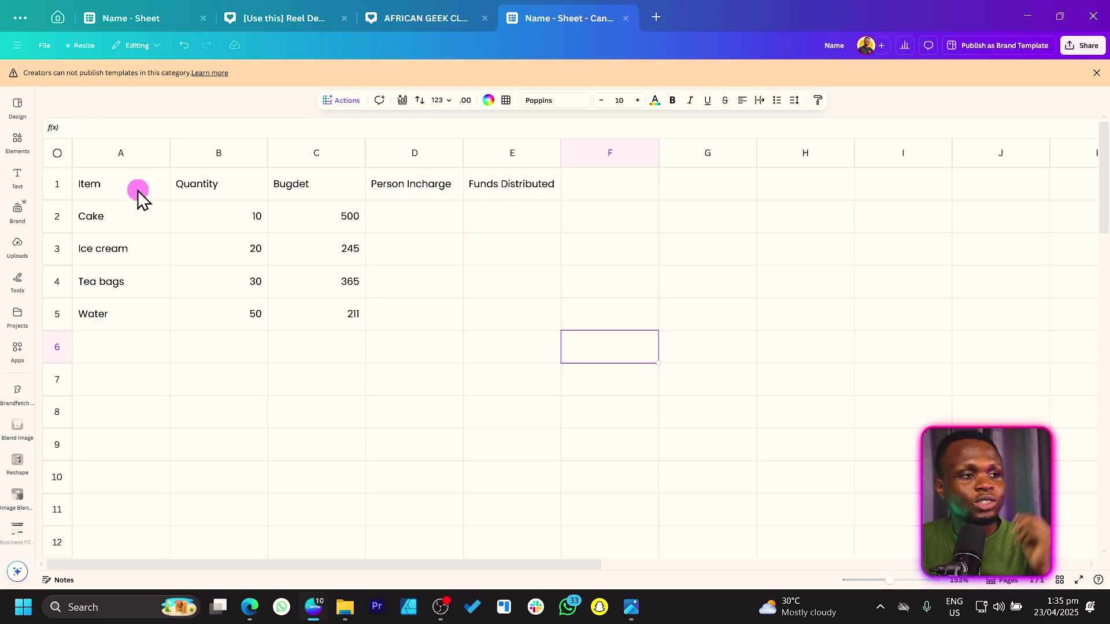
{"action": "left_click", "coordinate": [144, 157]}
{"action": "left_click_drag", "start_coordinate": [149, 185], "coordinate": [500, 188]}
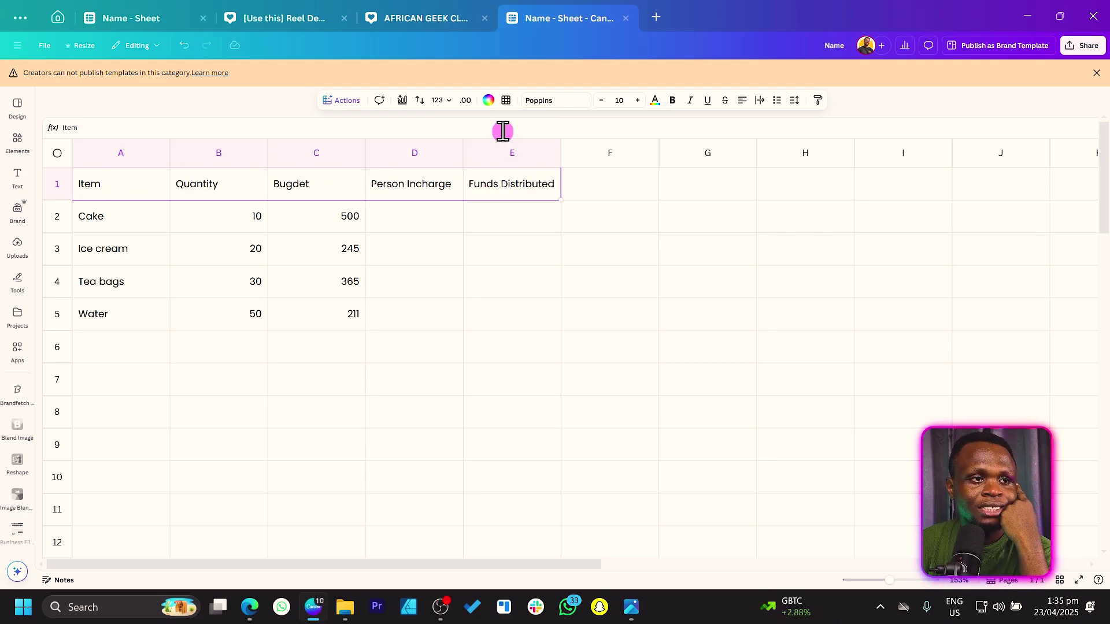
Fill the header row A1:E1 purple and make its text white
{"action": "left_click", "coordinate": [490, 101]}
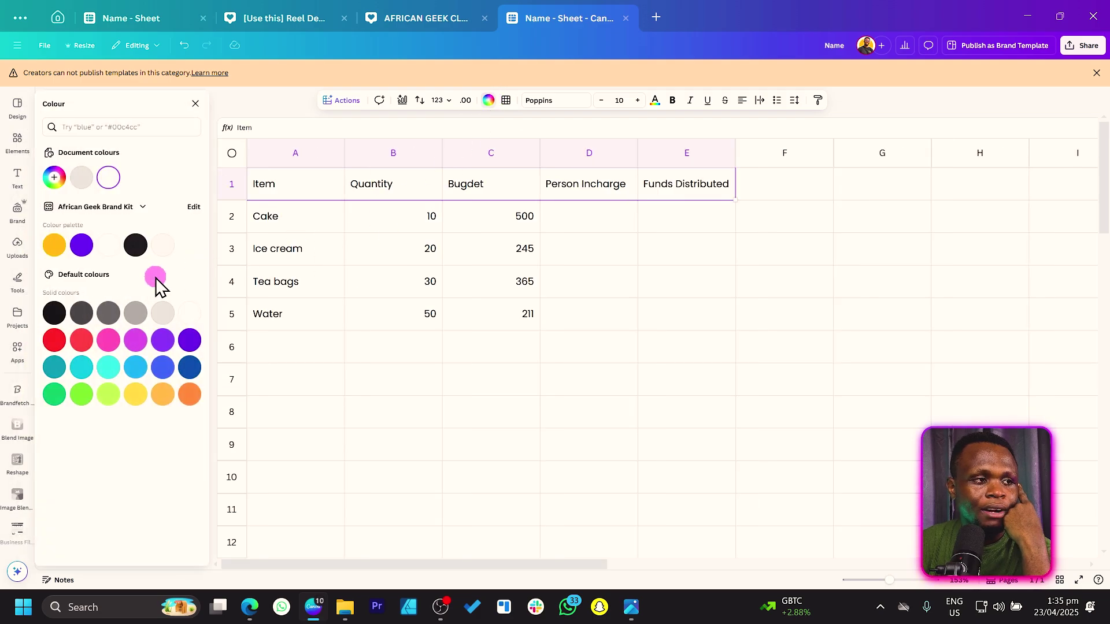
{"action": "left_click", "coordinate": [83, 248]}
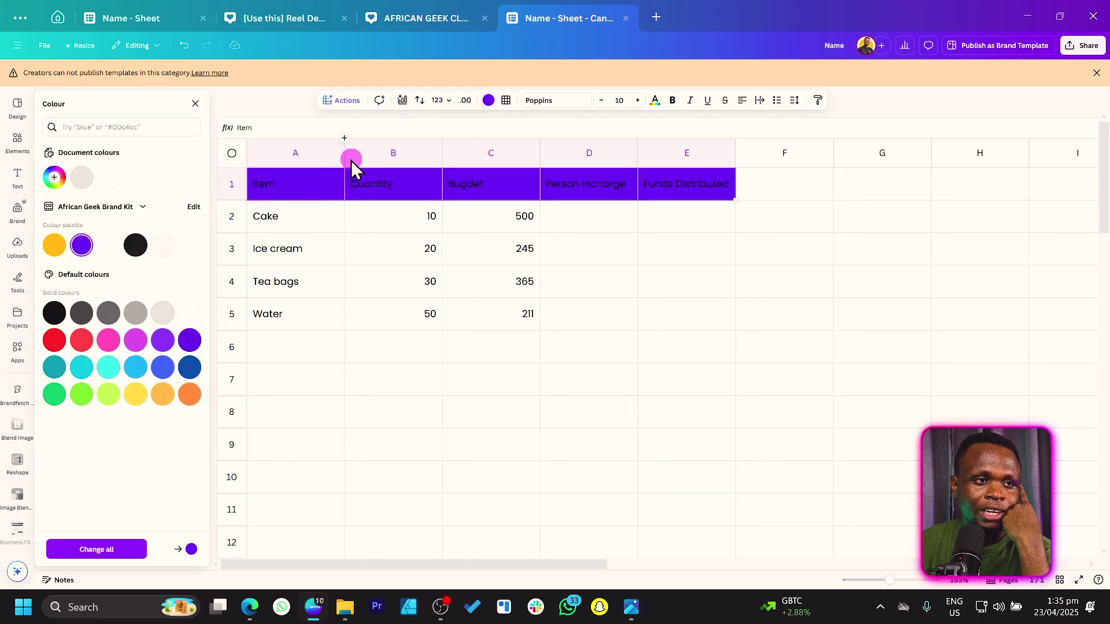
{"action": "left_click", "coordinate": [656, 100]}
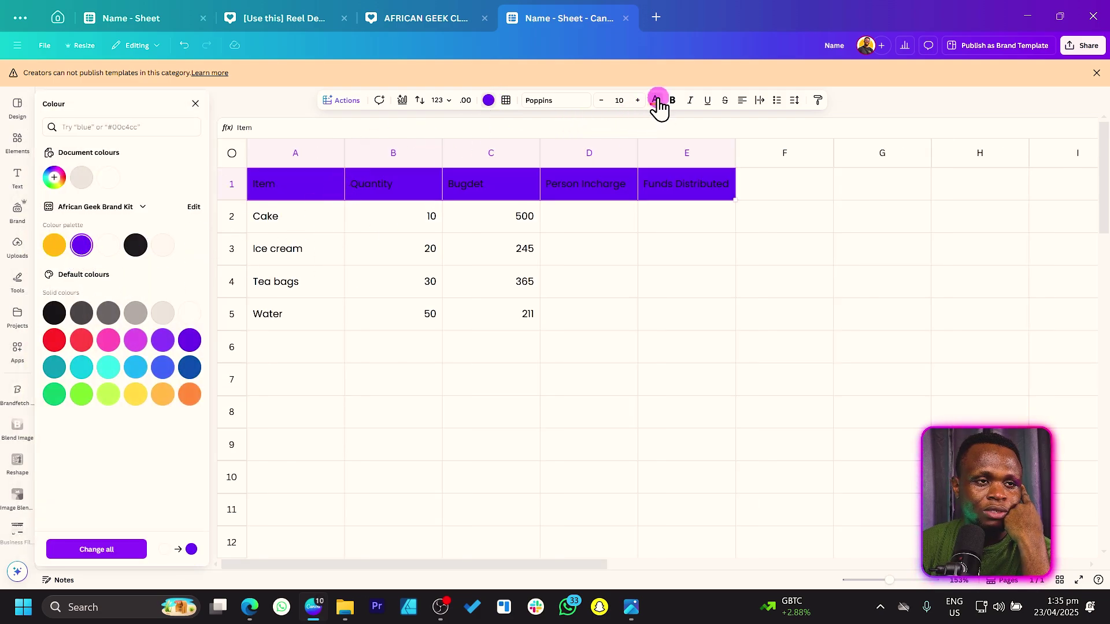
{"action": "left_click", "coordinate": [141, 177]}
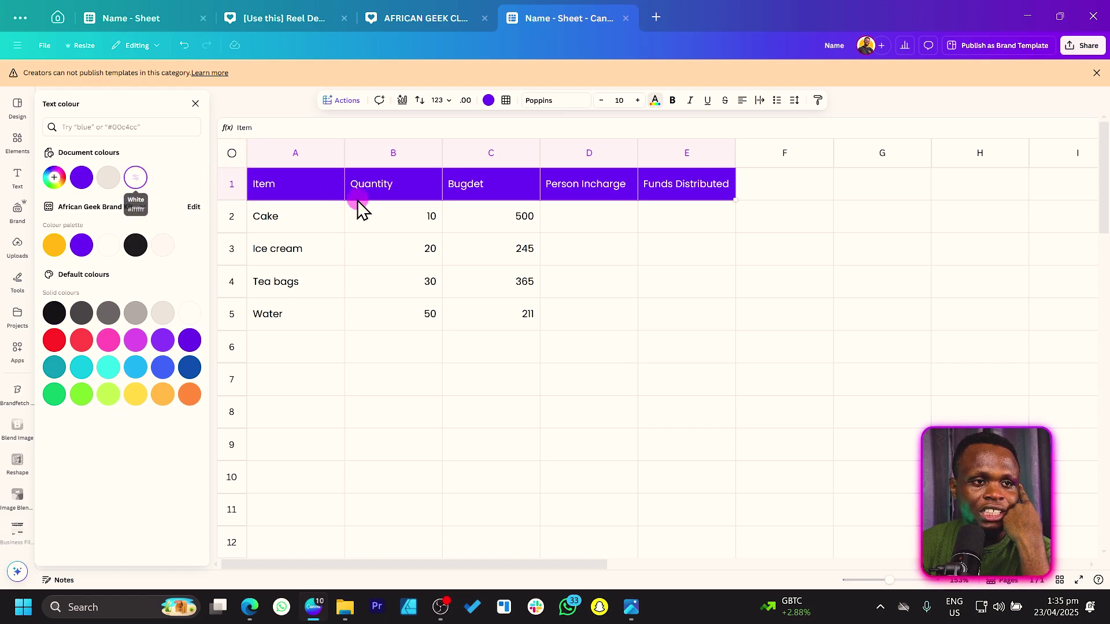
Select cell D2 under Person Incharge
{"action": "double_click", "coordinate": [584, 275]}
{"action": "left_click", "coordinate": [631, 347]}
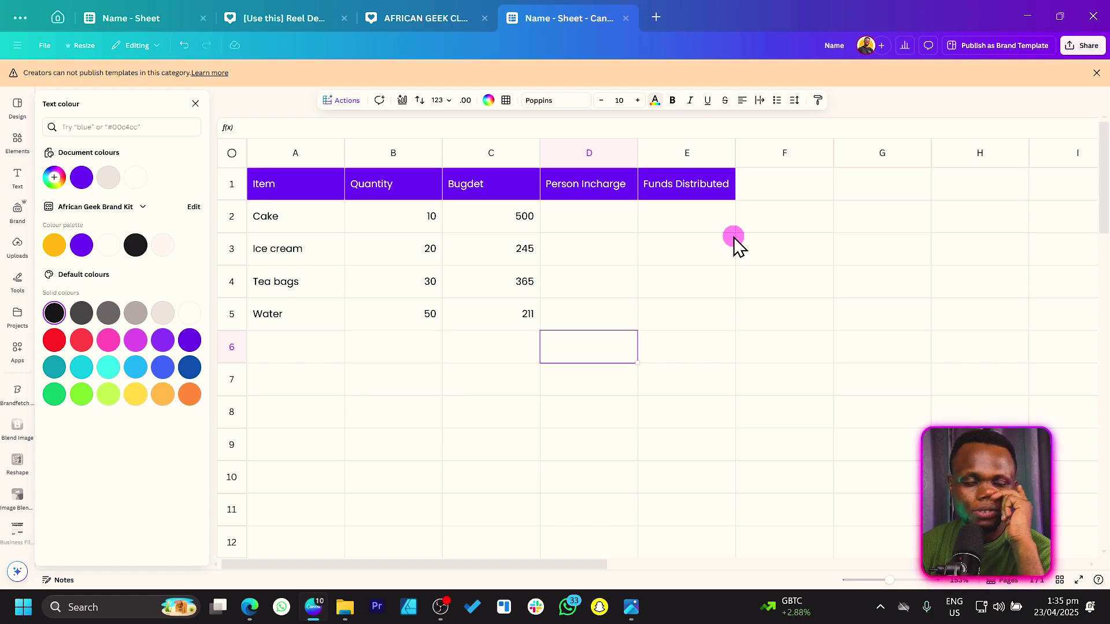
{"action": "left_click", "coordinate": [473, 357]}
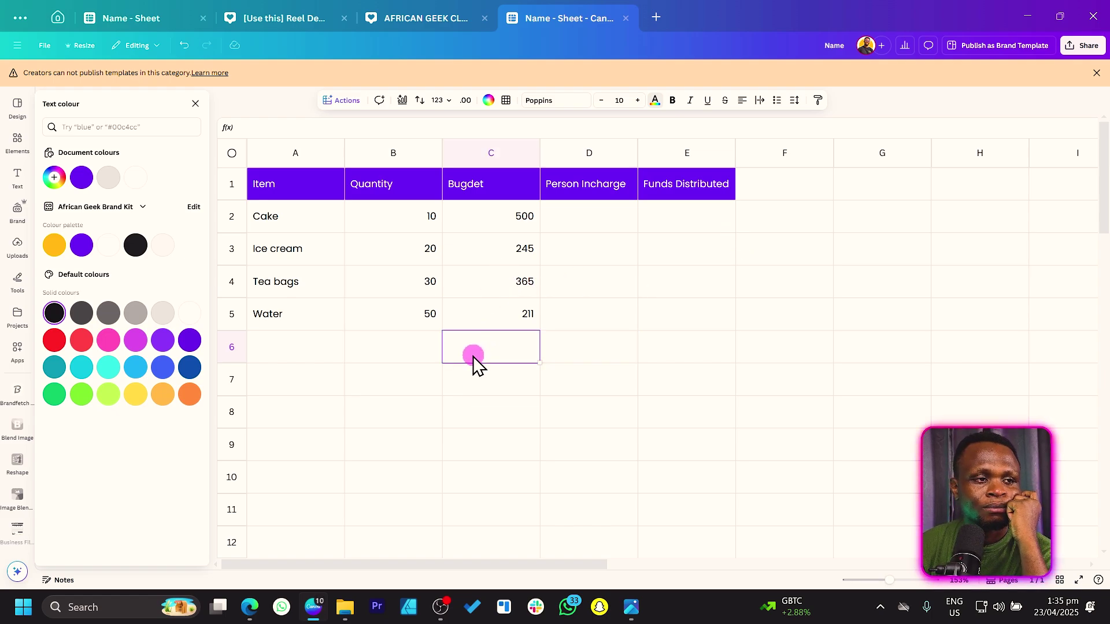
{"action": "left_click", "coordinate": [573, 224]}
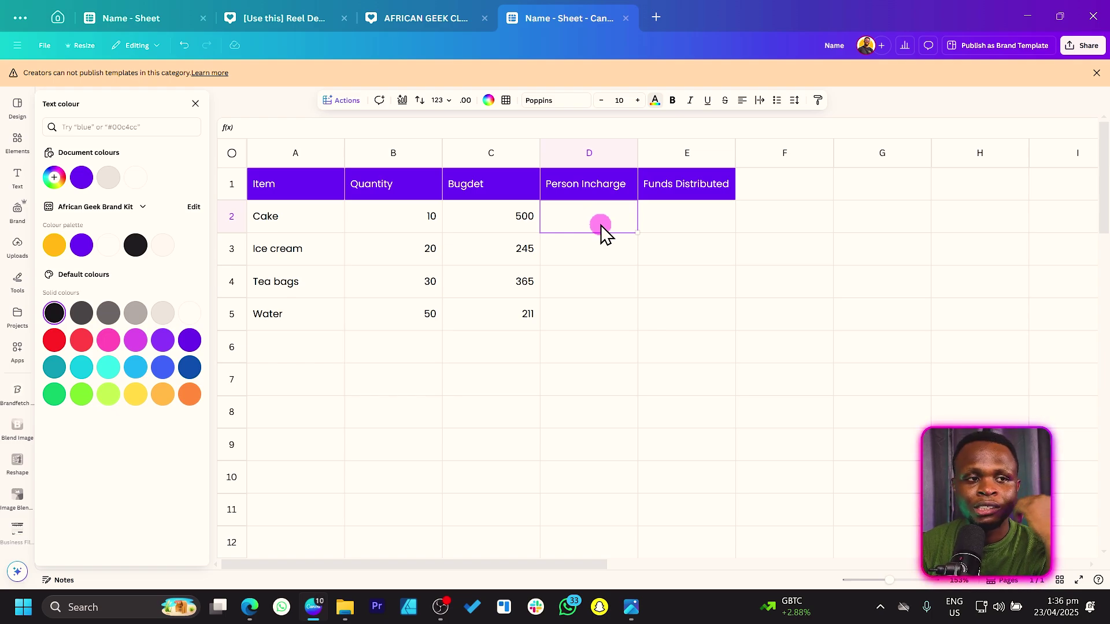
{"action": "double_click", "coordinate": [601, 225]}
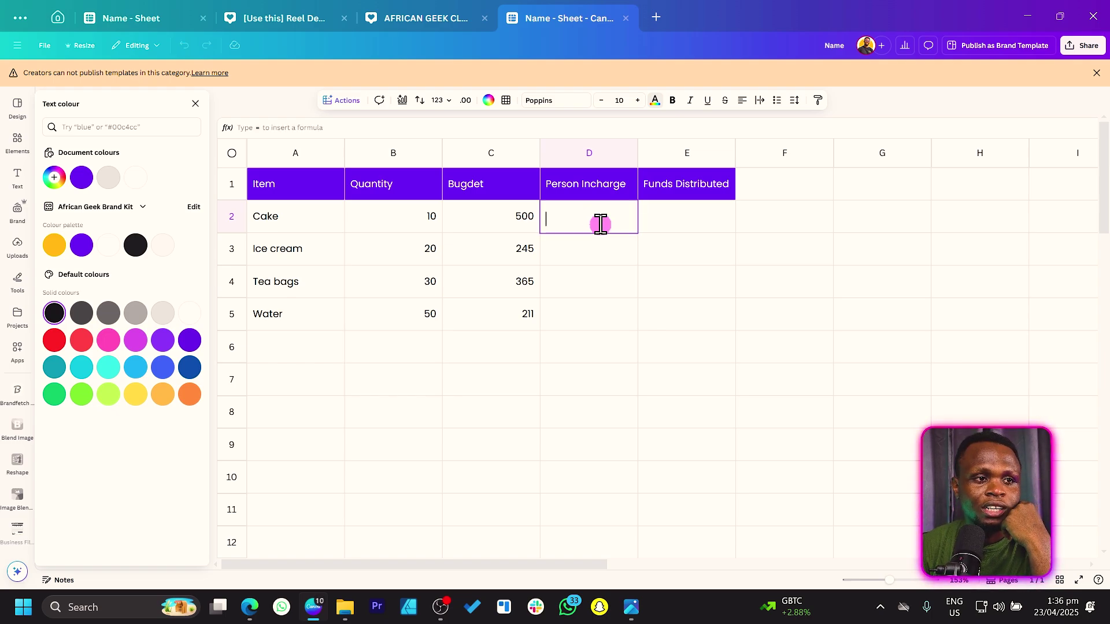
{"action": "left_click", "coordinate": [673, 259]}
{"action": "left_click", "coordinate": [596, 217]}
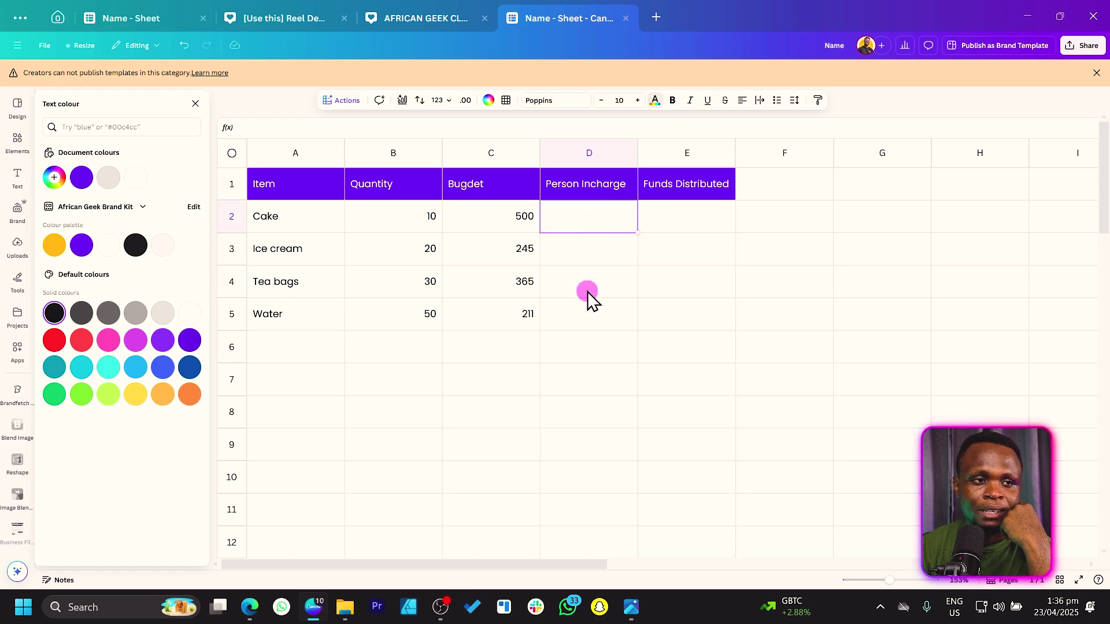
Insert a dropdown into D2 by searching 'drop' in Actions
{"action": "left_click", "coordinate": [337, 102]}
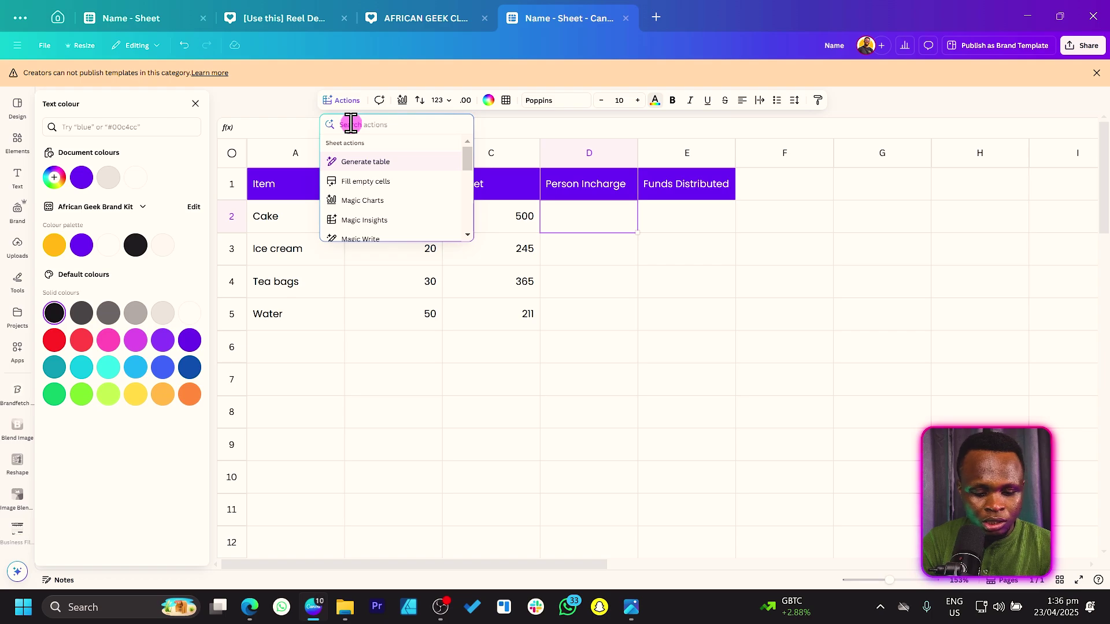
{"action": "type", "text": "drop"}
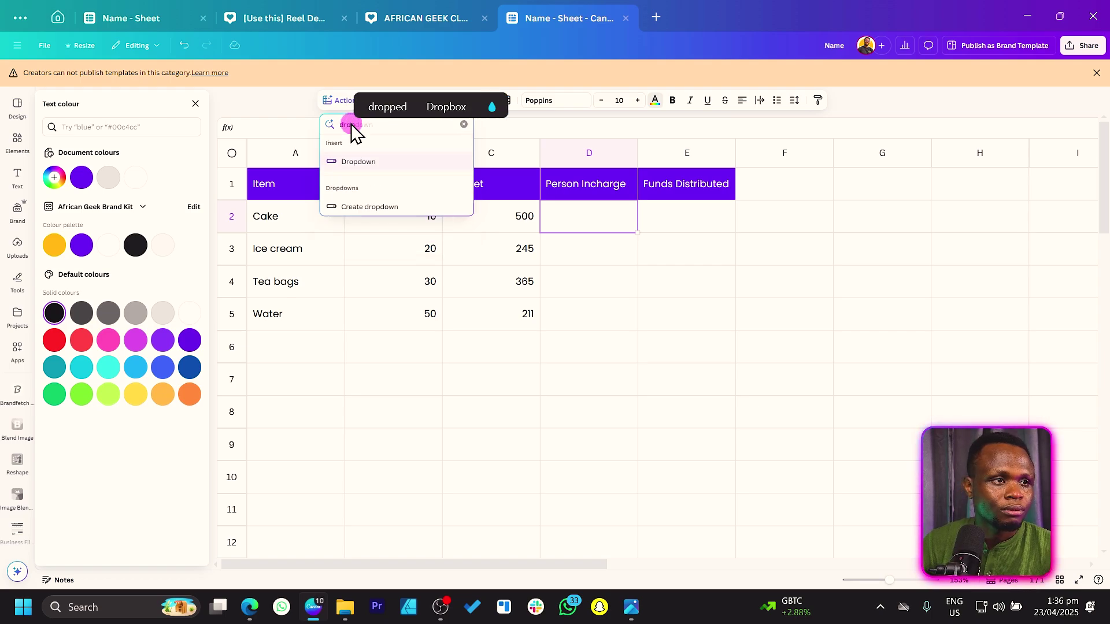
{"action": "left_click", "coordinate": [391, 208]}
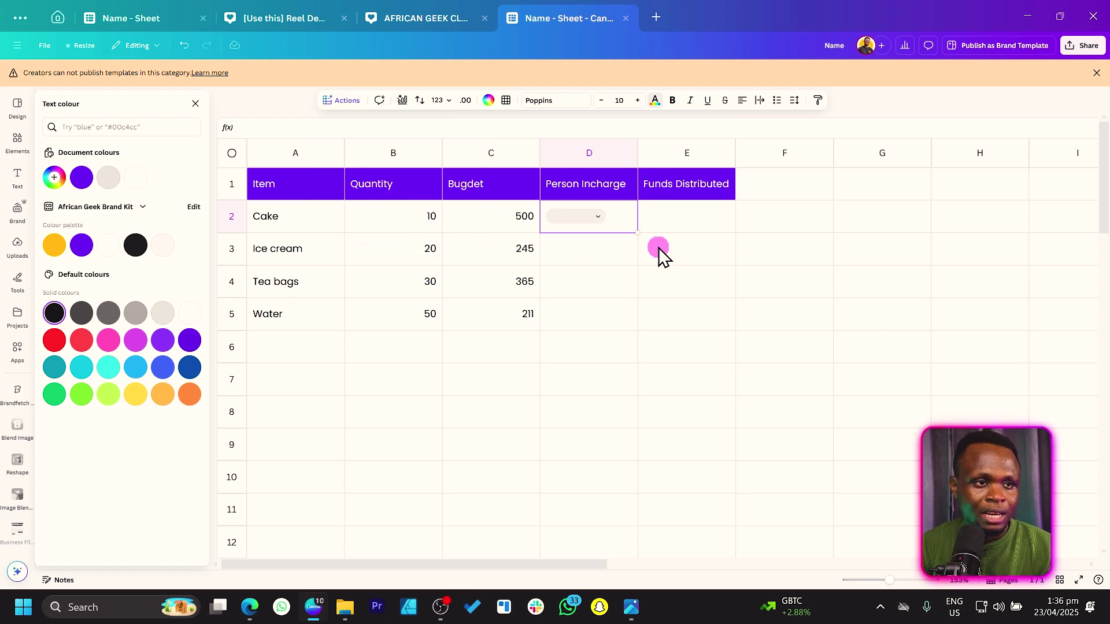
Name the first two dropdown options Father and Mother
{"action": "left_click", "coordinate": [598, 218]}
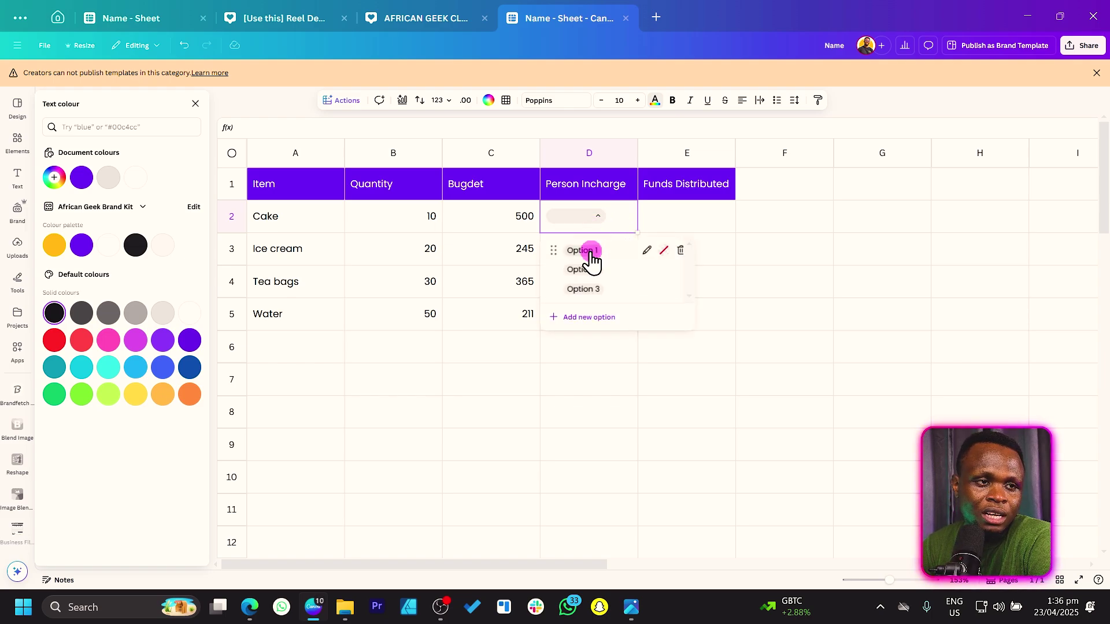
{"action": "left_click", "coordinate": [648, 250]}
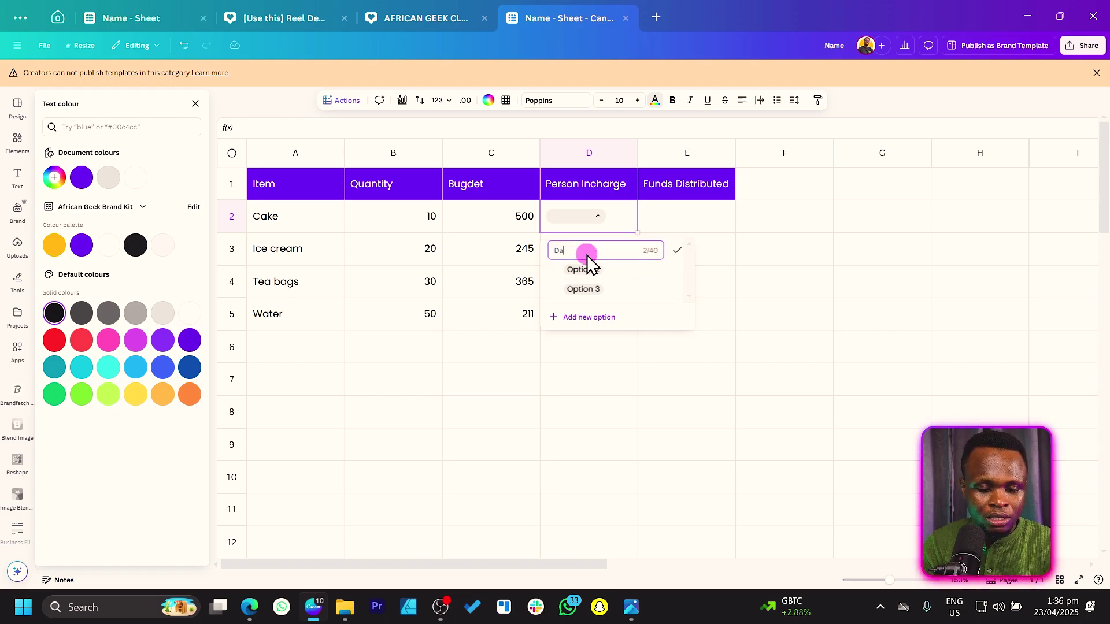
{"action": "type", "text": "Father"}
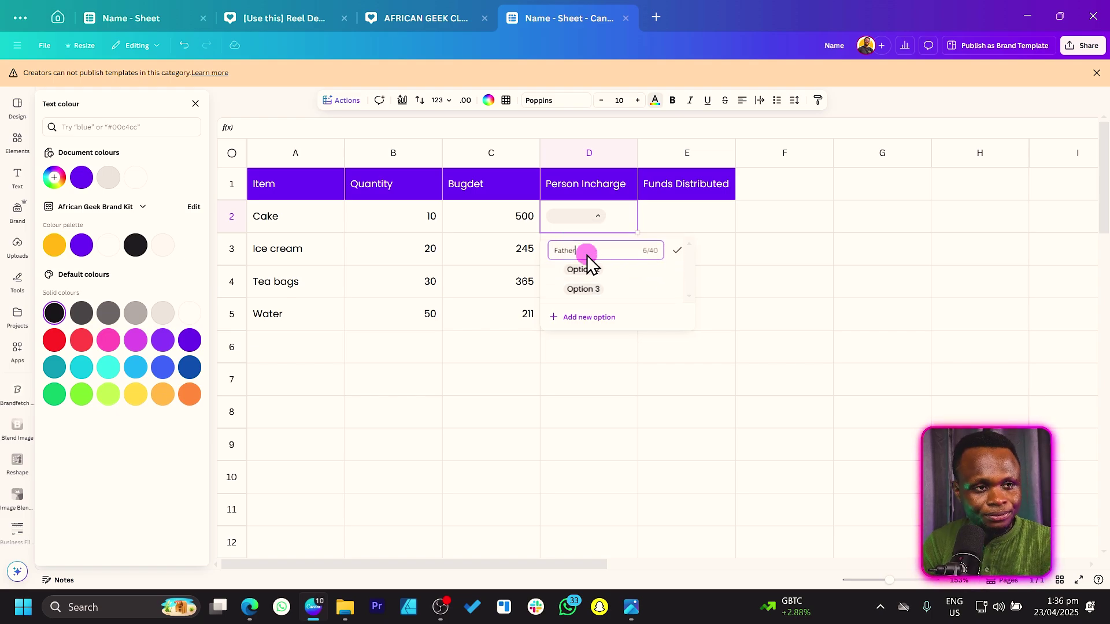
{"action": "left_click", "coordinate": [651, 269]}
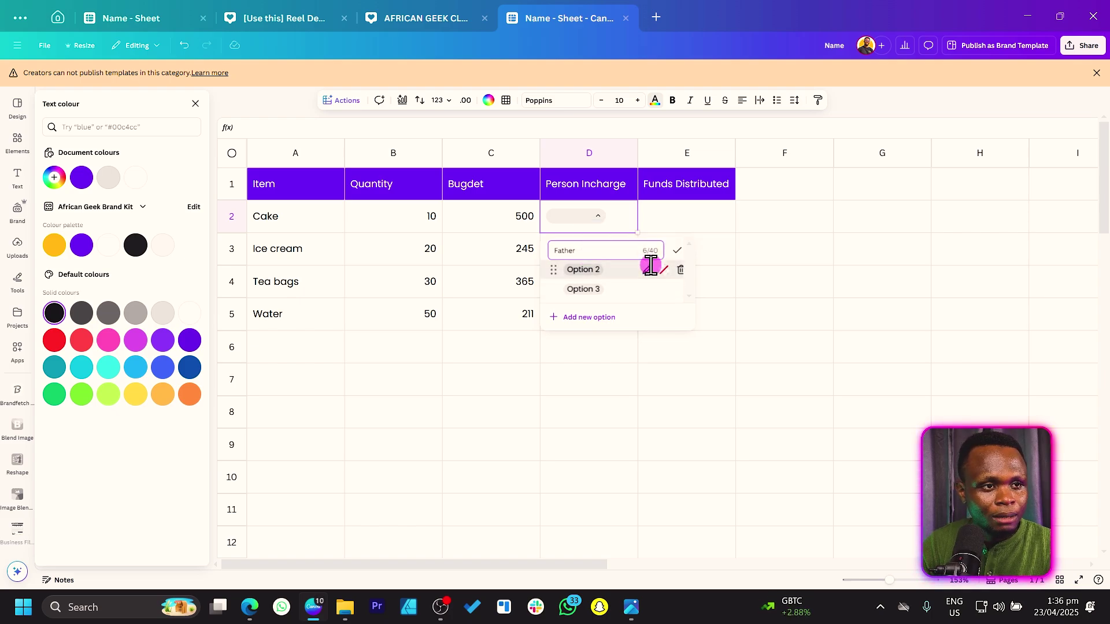
{"action": "type", "text": "Moth"}
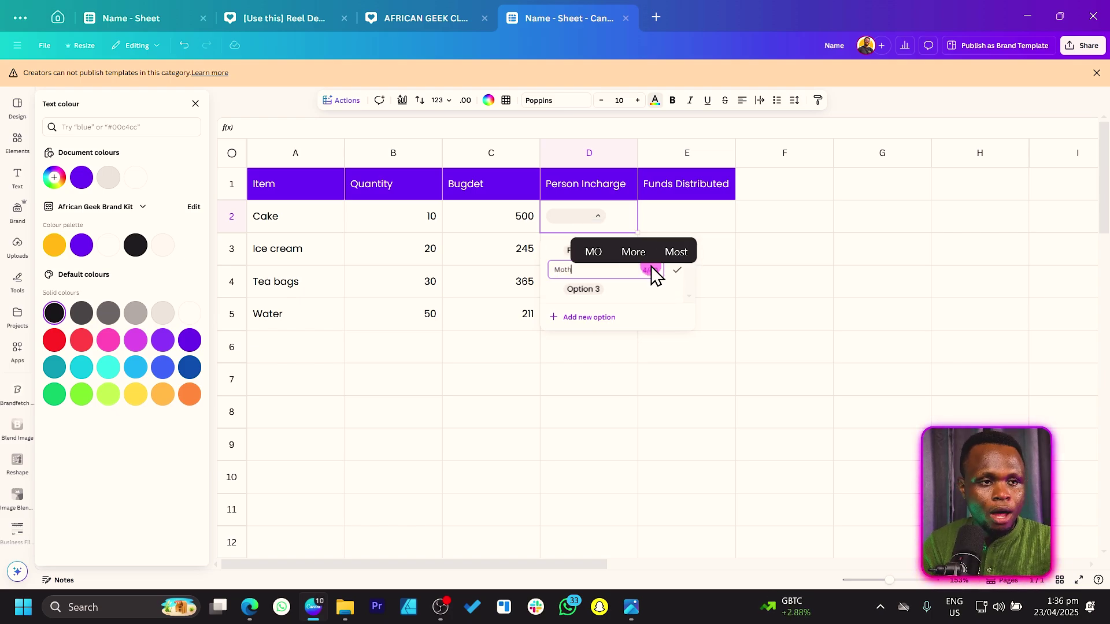
{"action": "type", "text": "er"}
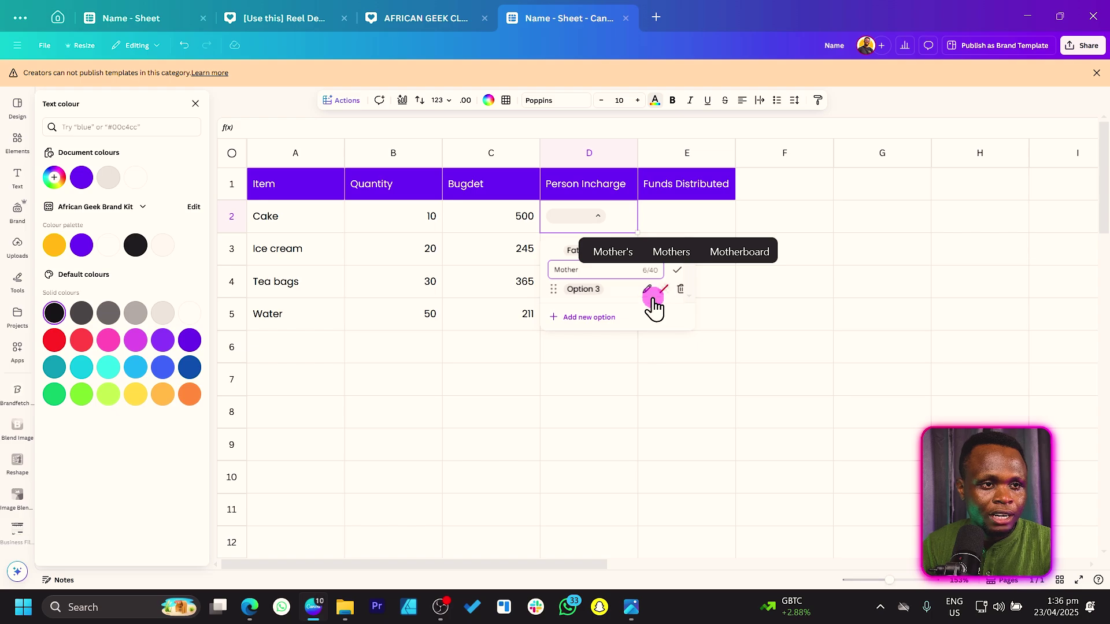
{"action": "left_click", "coordinate": [648, 290]}
Add Daughter and Son as the third and fourth dropdown options
{"action": "type", "text": "D"}
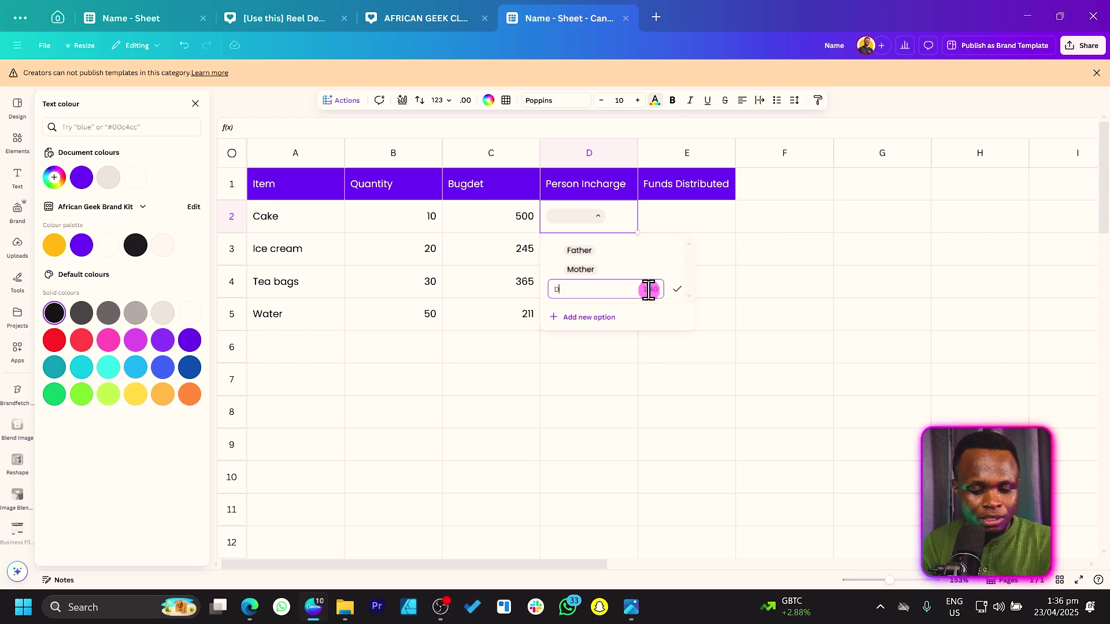
{"action": "type", "text": "auth"}
{"action": "key", "text": "BackSpace"}
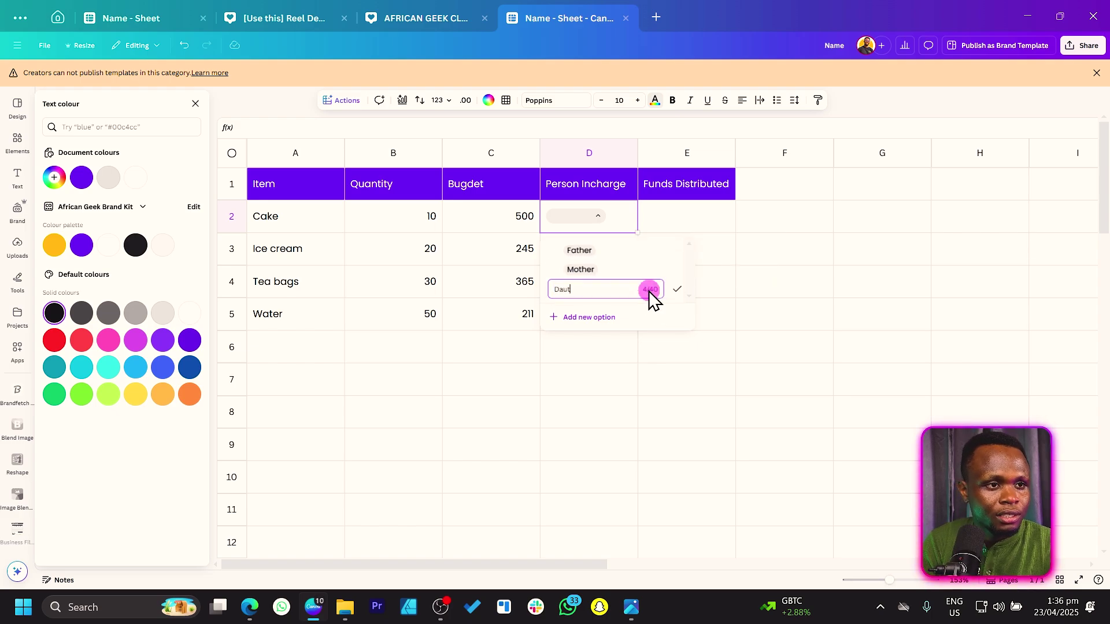
{"action": "type", "text": "ghter"}
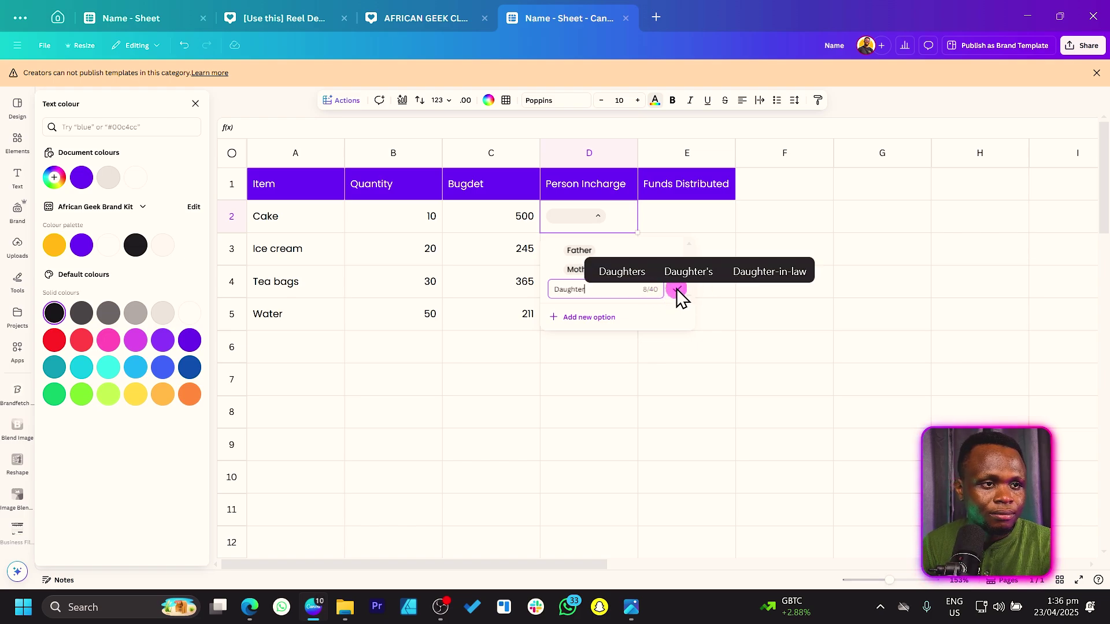
{"action": "left_click", "coordinate": [600, 321]}
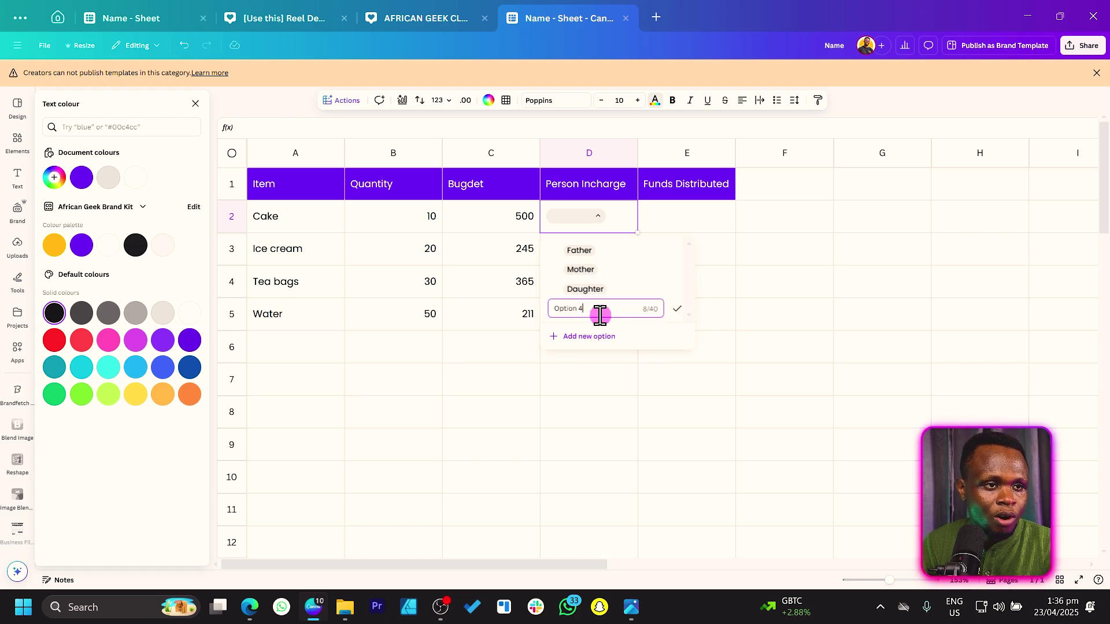
{"action": "type", "text": "Son"}
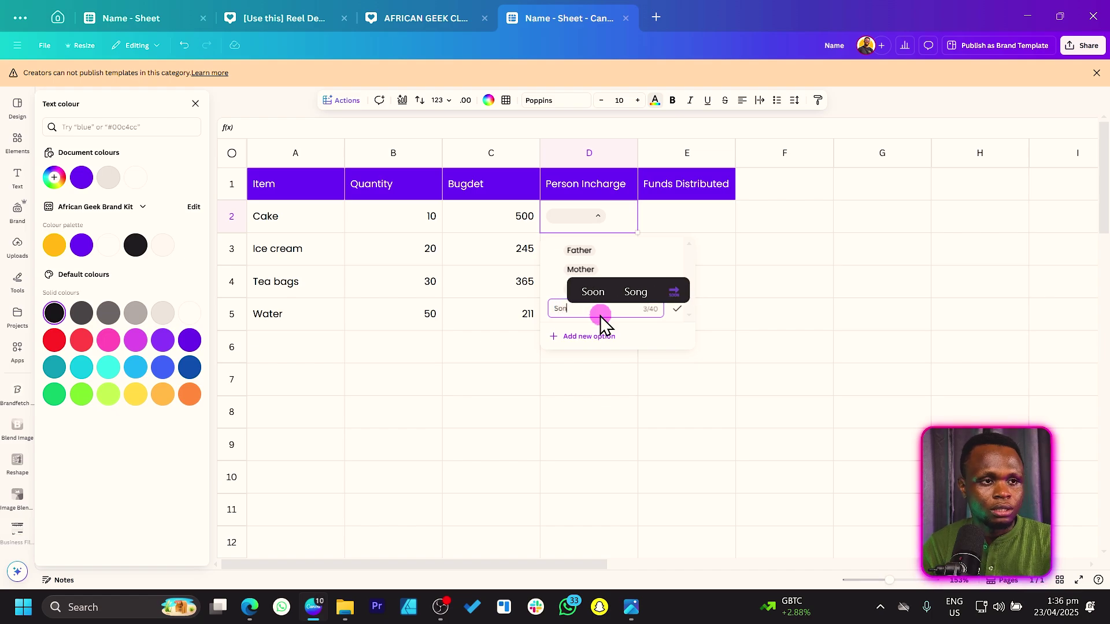
{"action": "key", "text": "Return"}
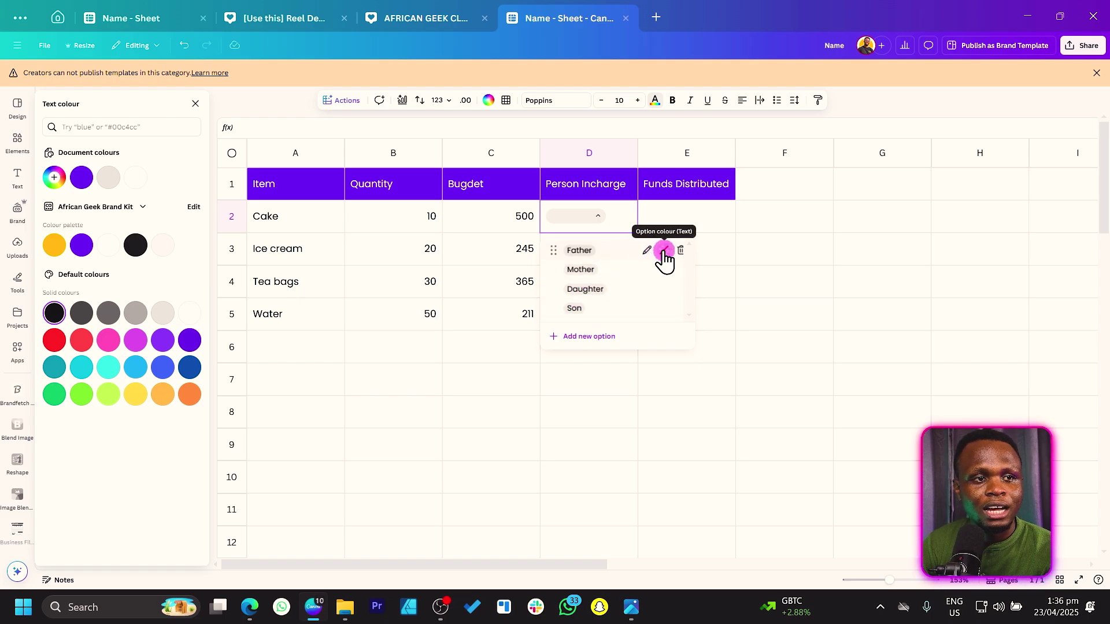
{"action": "left_click", "coordinate": [663, 252]}
Give the Father option a custom green colour
{"action": "scroll", "coordinate": [575, 381], "scroll_direction": "down", "scroll_amount": 1}
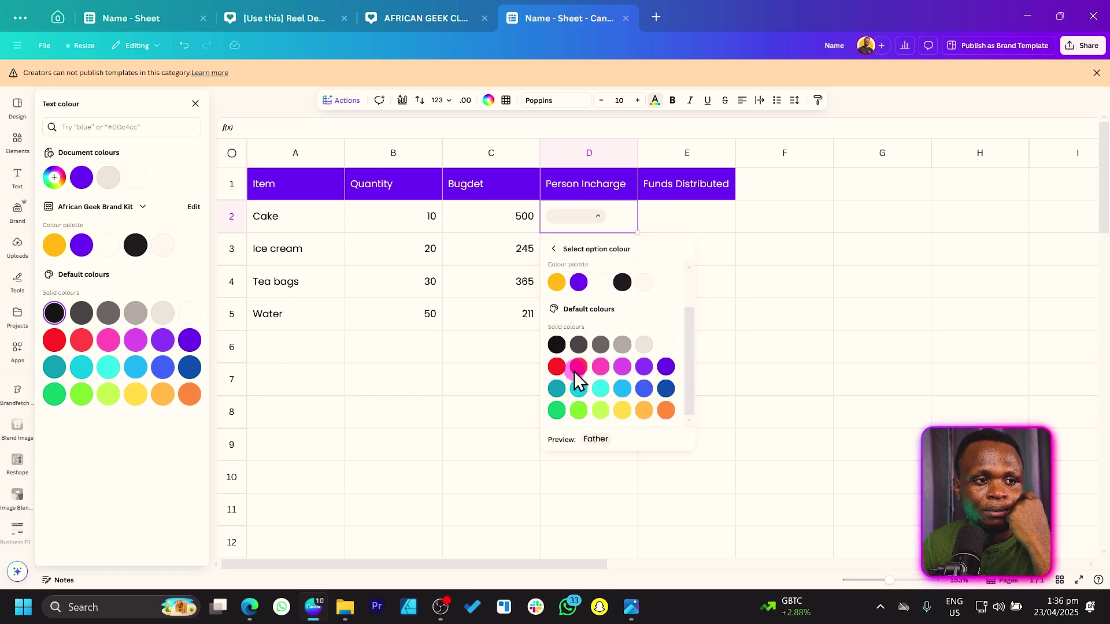
{"action": "scroll", "coordinate": [576, 349], "scroll_direction": "up", "scroll_amount": 1}
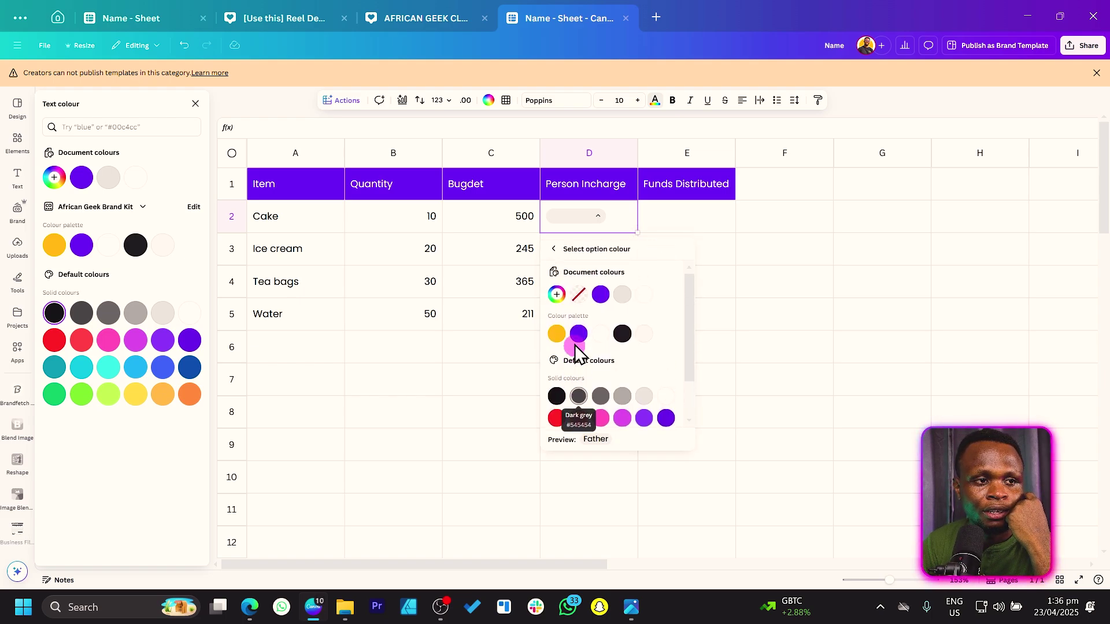
{"action": "left_click", "coordinate": [555, 298]}
{"action": "left_click", "coordinate": [605, 378]}
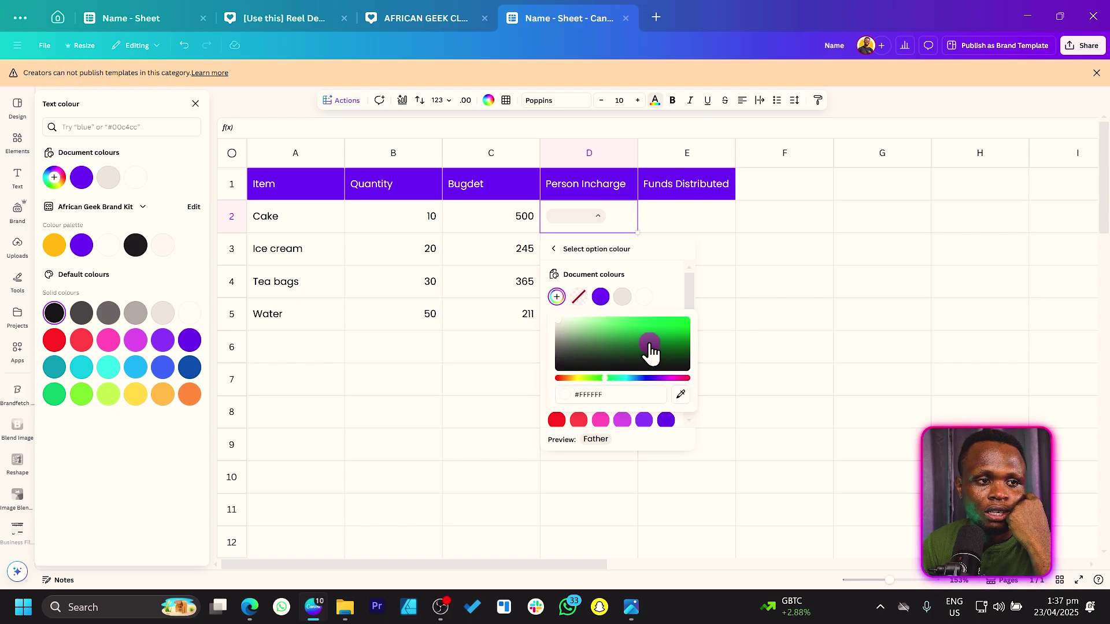
{"action": "left_click_drag", "start_coordinate": [649, 349], "coordinate": [678, 327]}
{"action": "left_click", "coordinate": [667, 300]}
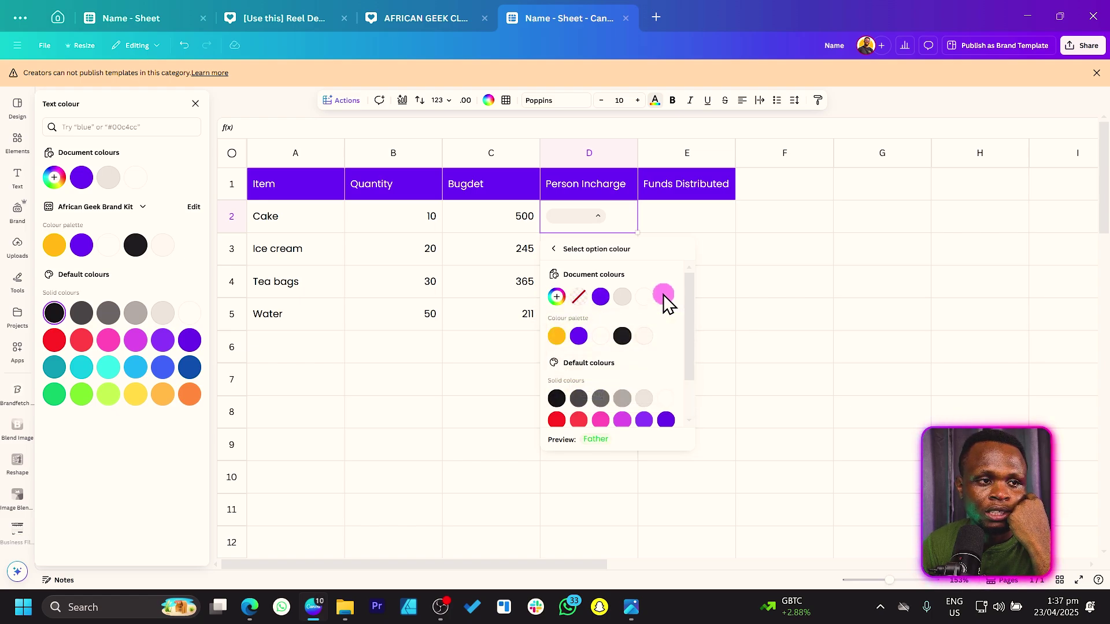
{"action": "left_click", "coordinate": [553, 250]}
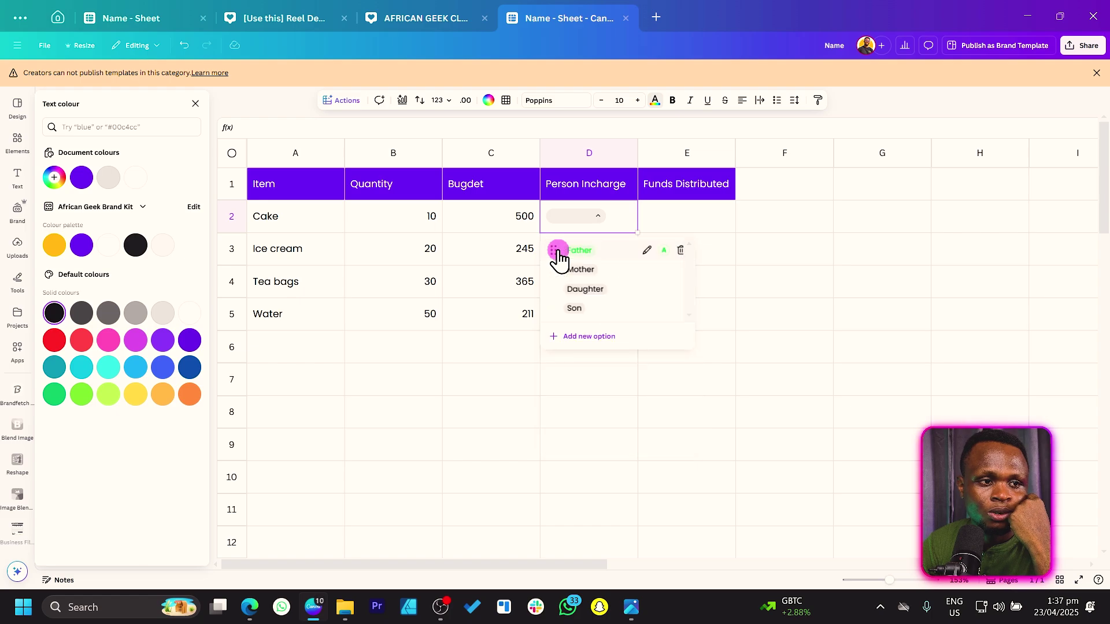
Give the Mother option a custom blue colour
{"action": "left_click", "coordinate": [663, 271]}
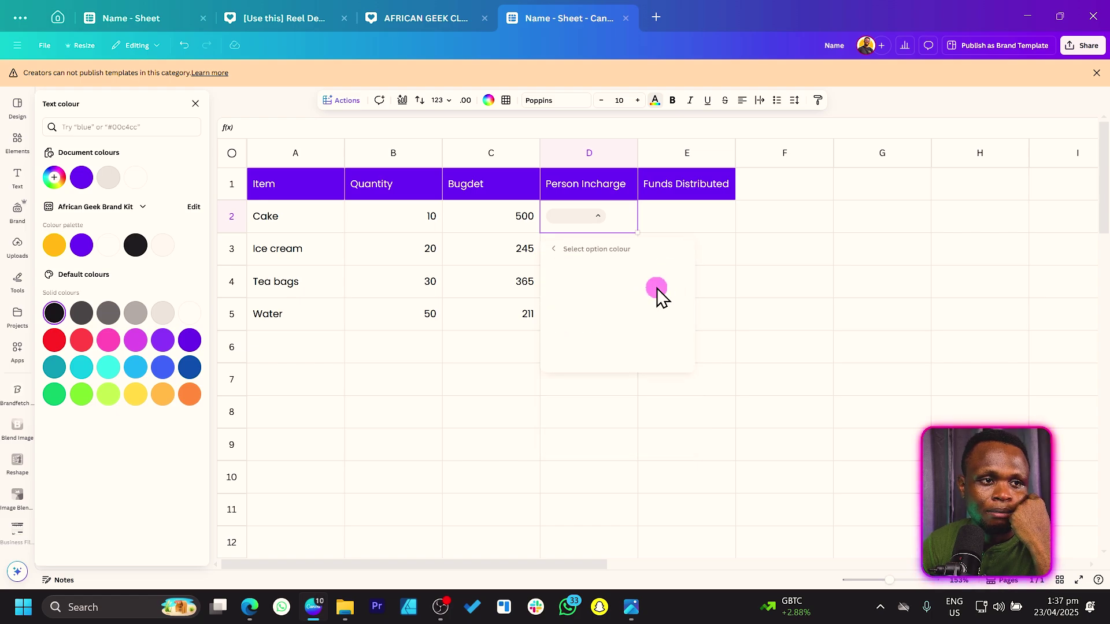
{"action": "left_click", "coordinate": [557, 298]}
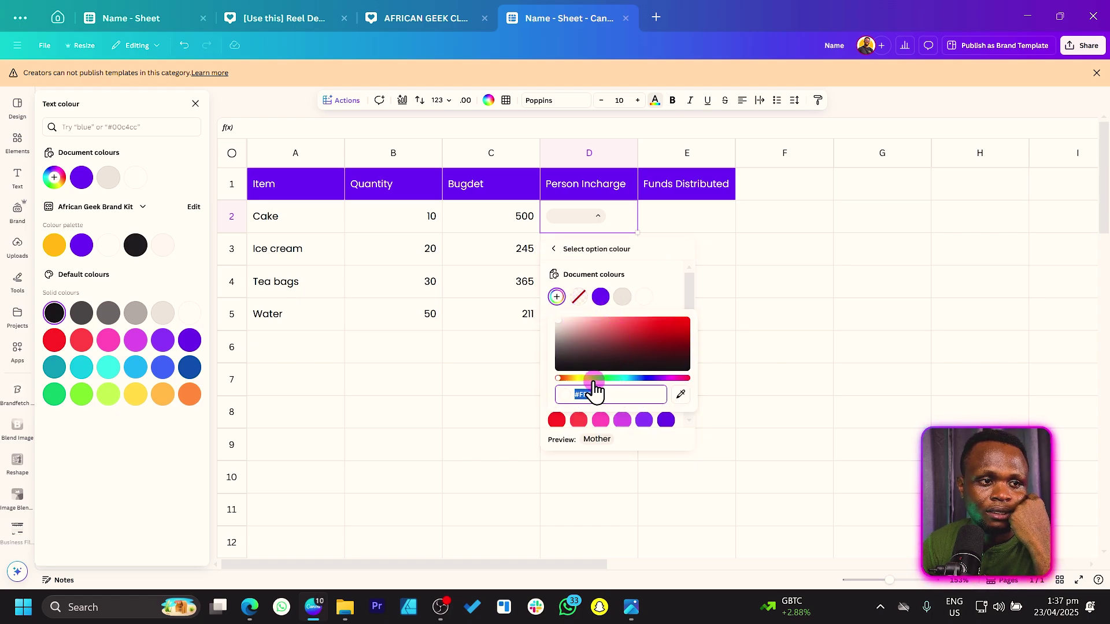
{"action": "left_click", "coordinate": [572, 379]}
{"action": "left_click", "coordinate": [683, 323]}
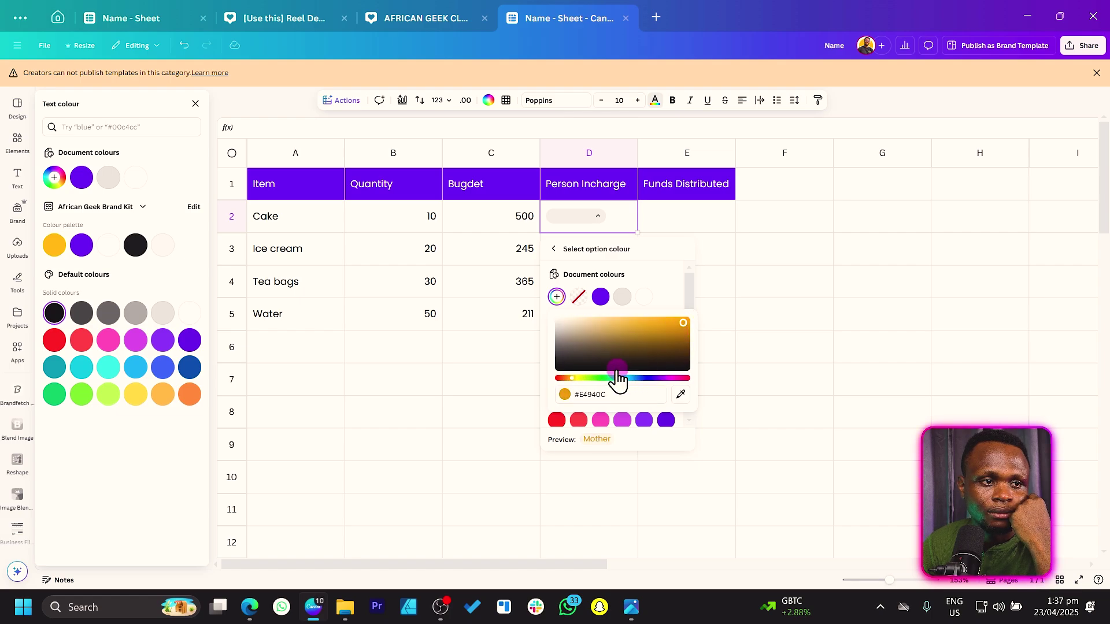
{"action": "left_click_drag", "start_coordinate": [578, 379], "coordinate": [639, 379]}
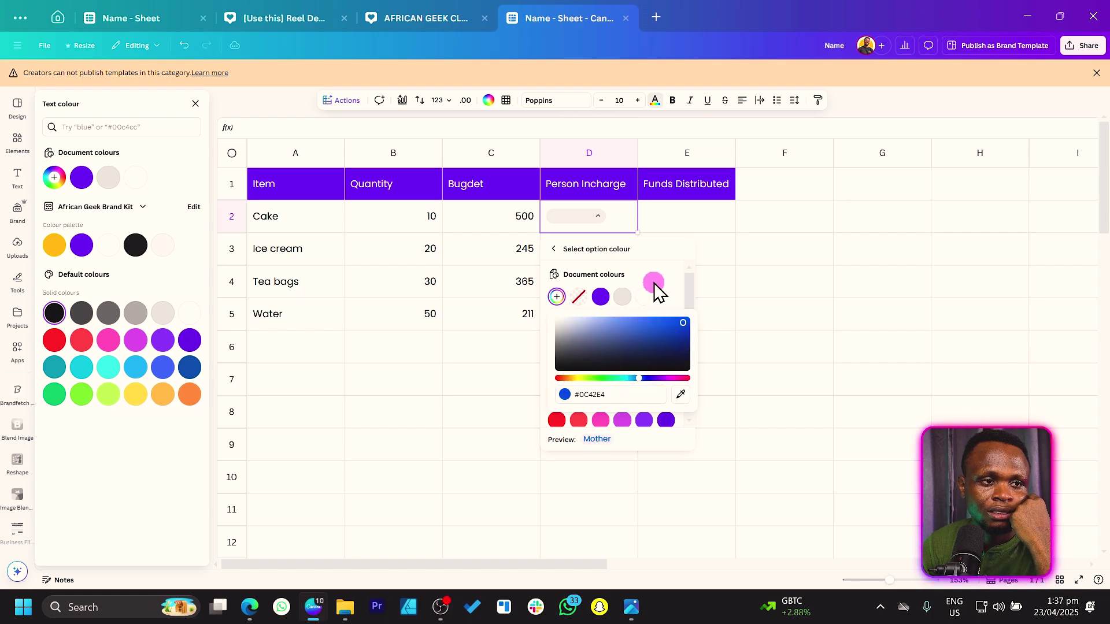
{"action": "left_click", "coordinate": [556, 251]}
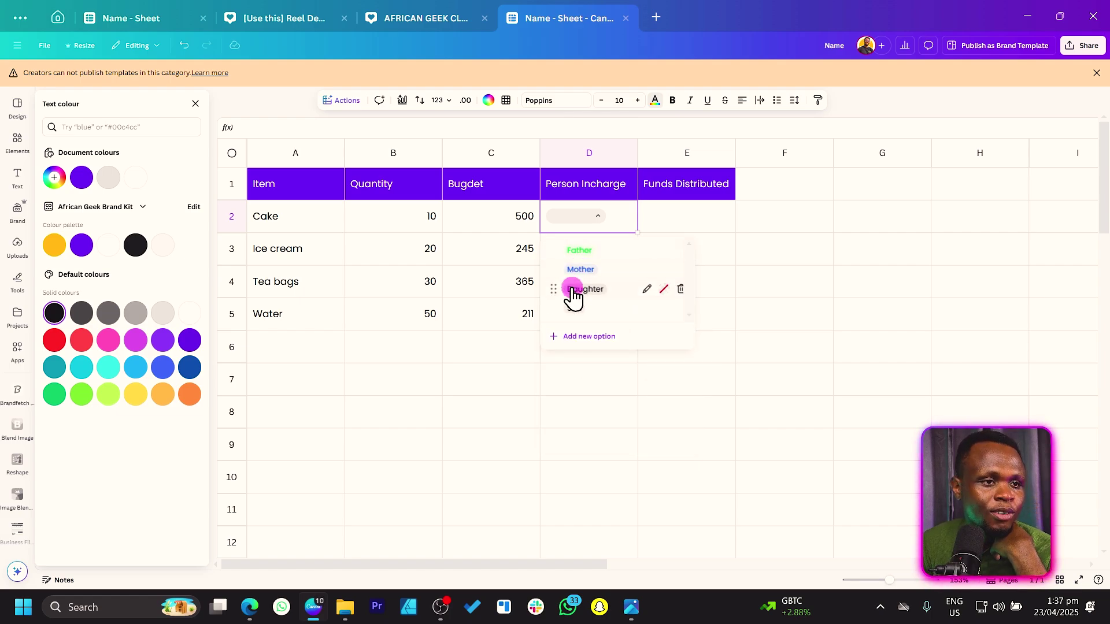
Make the Daughter option orange
{"action": "left_click", "coordinate": [663, 291]}
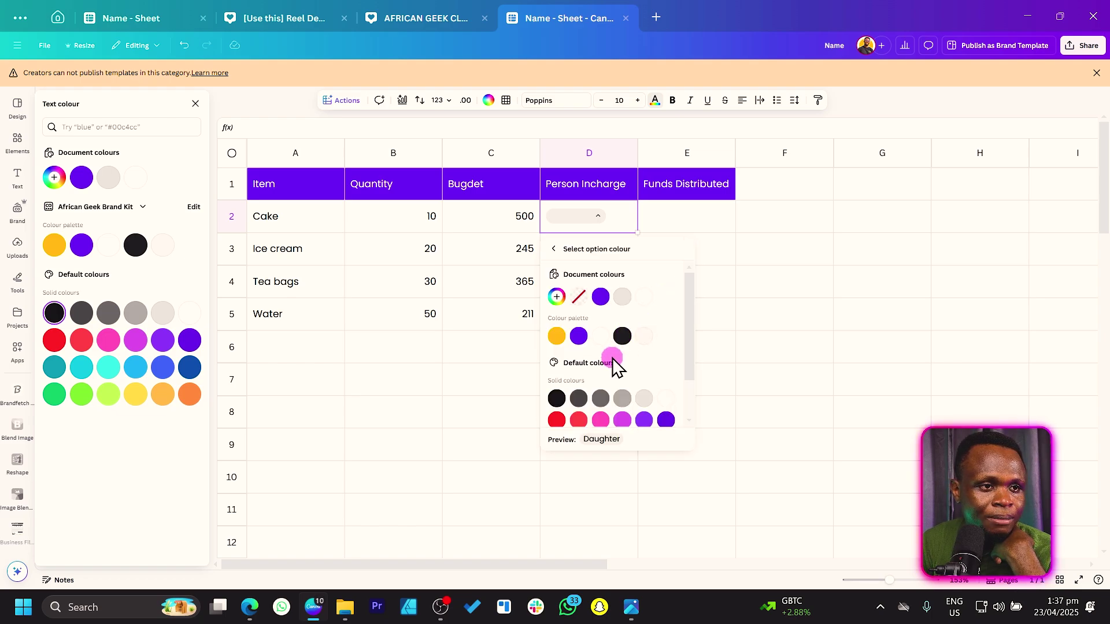
{"action": "scroll", "coordinate": [629, 403], "scroll_direction": "down", "scroll_amount": 1}
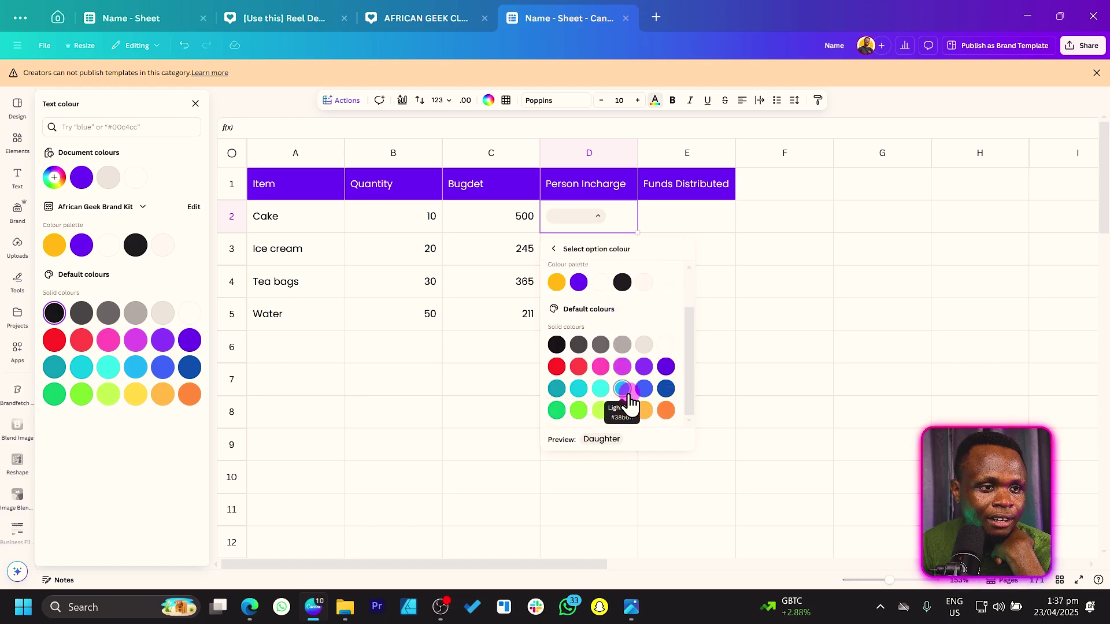
{"action": "left_click", "coordinate": [666, 410]}
{"action": "left_click", "coordinate": [553, 248]}
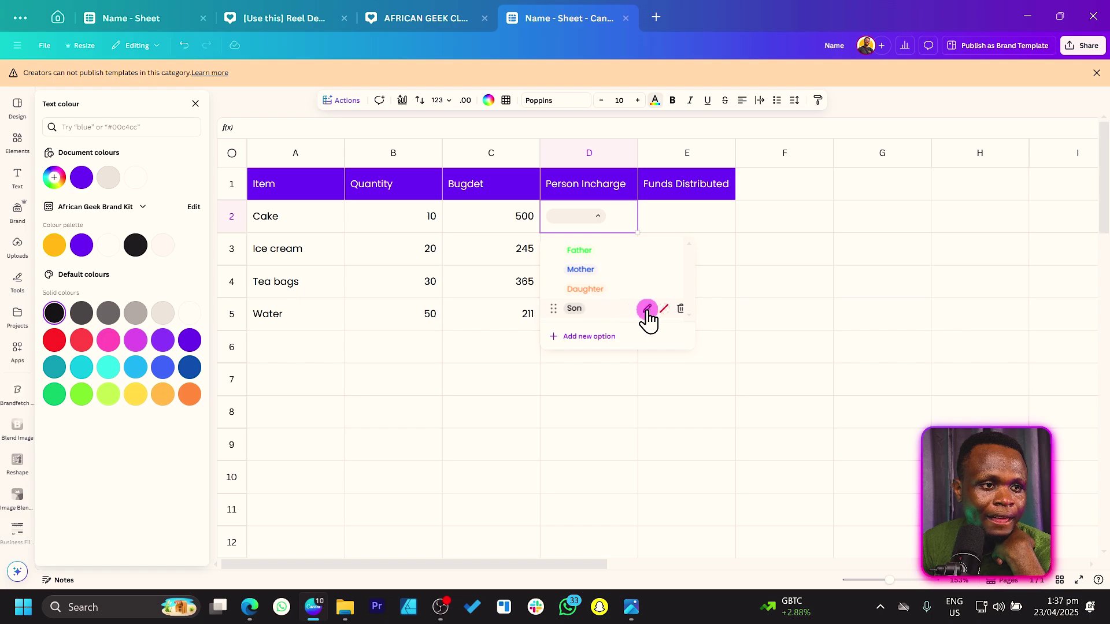
Give the Son option a custom cyan colour and close the option list
{"action": "left_click", "coordinate": [664, 310]}
{"action": "scroll", "coordinate": [619, 416], "scroll_direction": "down", "scroll_amount": 10}
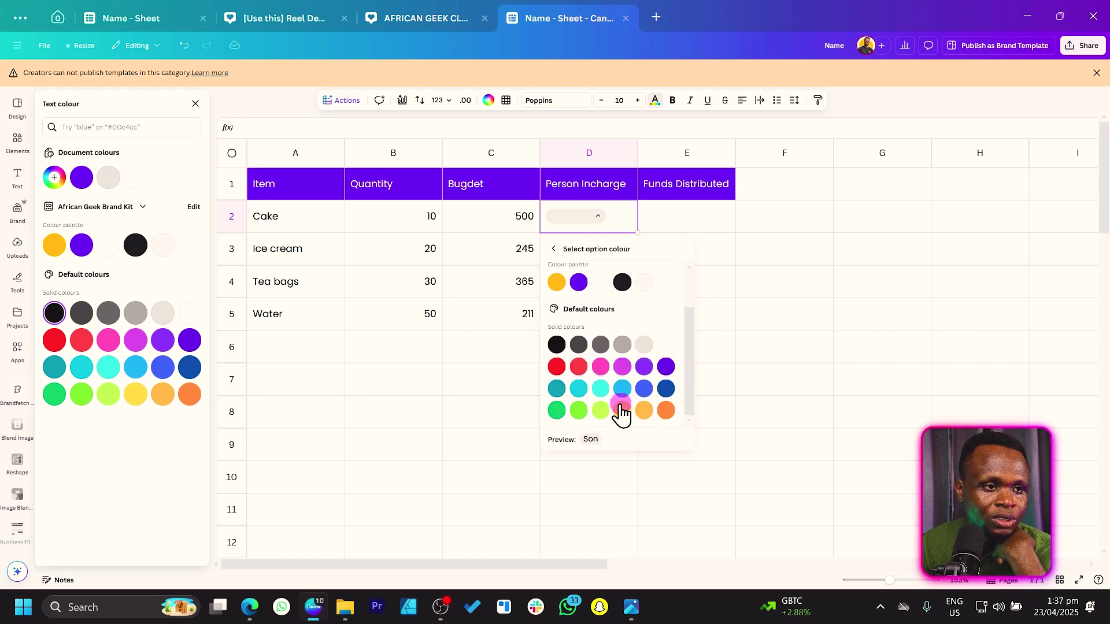
{"action": "scroll", "coordinate": [677, 282], "scroll_direction": "up", "scroll_amount": 10}
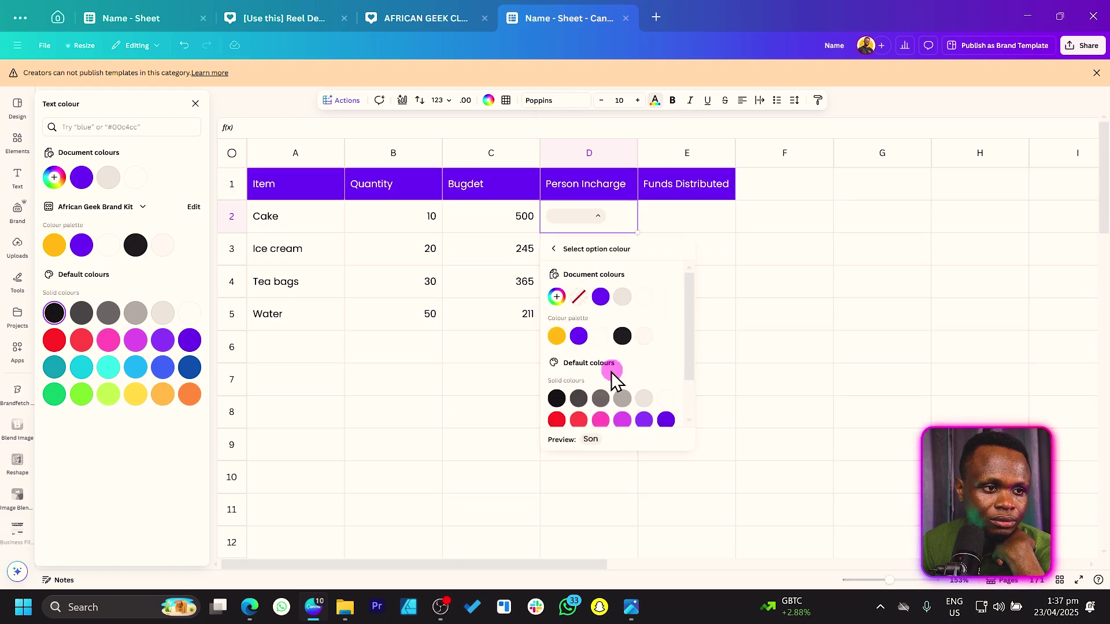
{"action": "scroll", "coordinate": [618, 381], "scroll_direction": "down", "scroll_amount": 5}
{"action": "scroll", "coordinate": [636, 342], "scroll_direction": "up", "scroll_amount": 1}
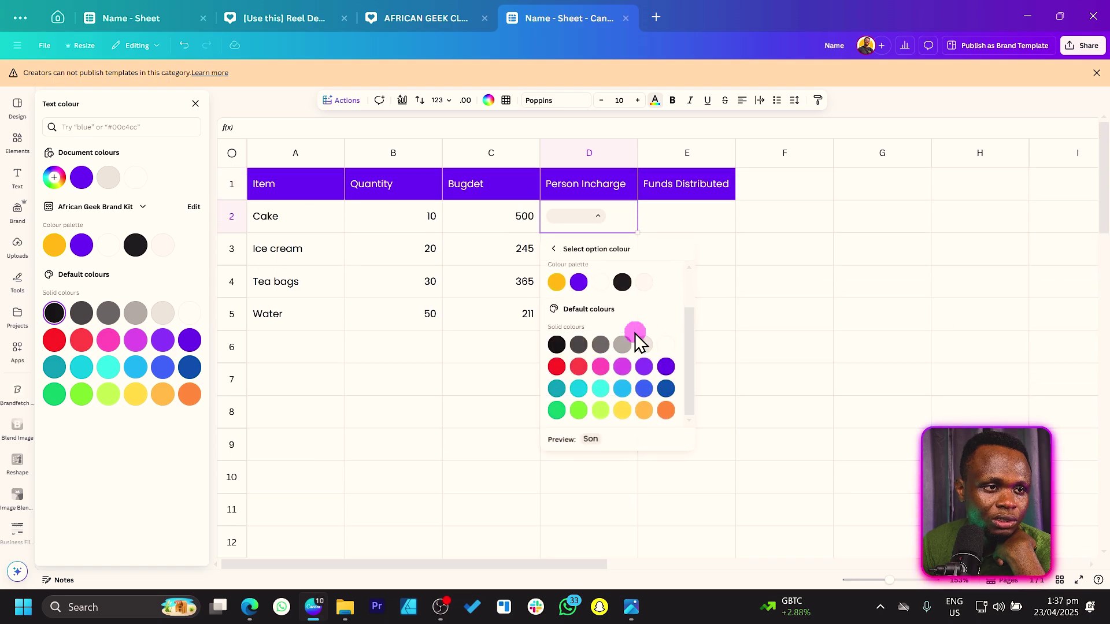
{"action": "scroll", "coordinate": [588, 308], "scroll_direction": "up", "scroll_amount": 2}
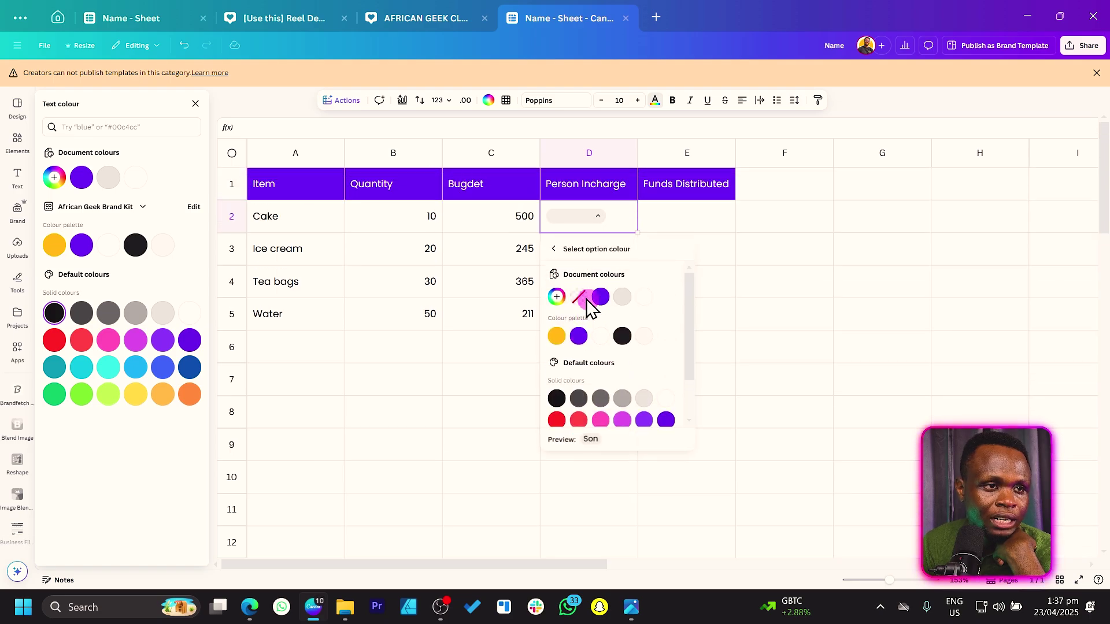
{"action": "left_click", "coordinate": [557, 297]}
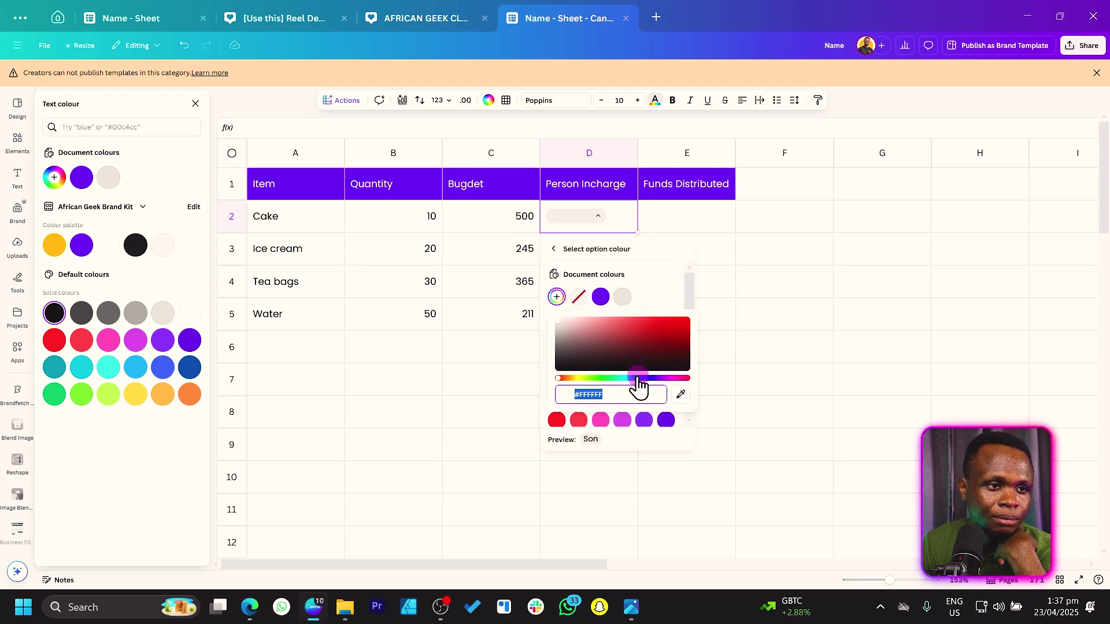
{"action": "left_click_drag", "start_coordinate": [638, 379], "coordinate": [627, 379]}
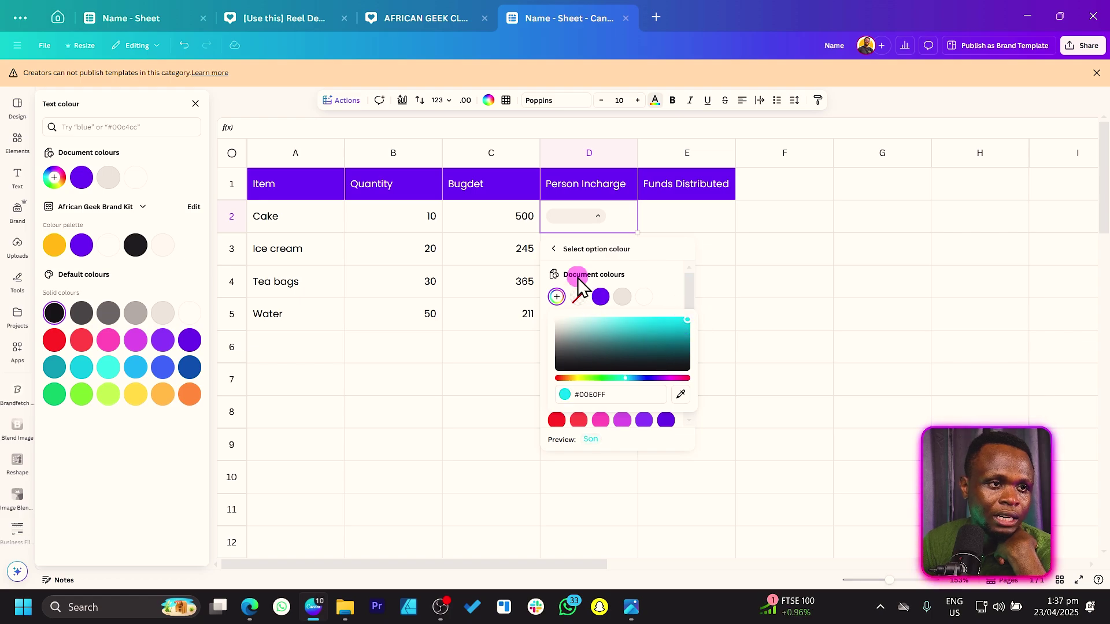
{"action": "left_click", "coordinate": [555, 249]}
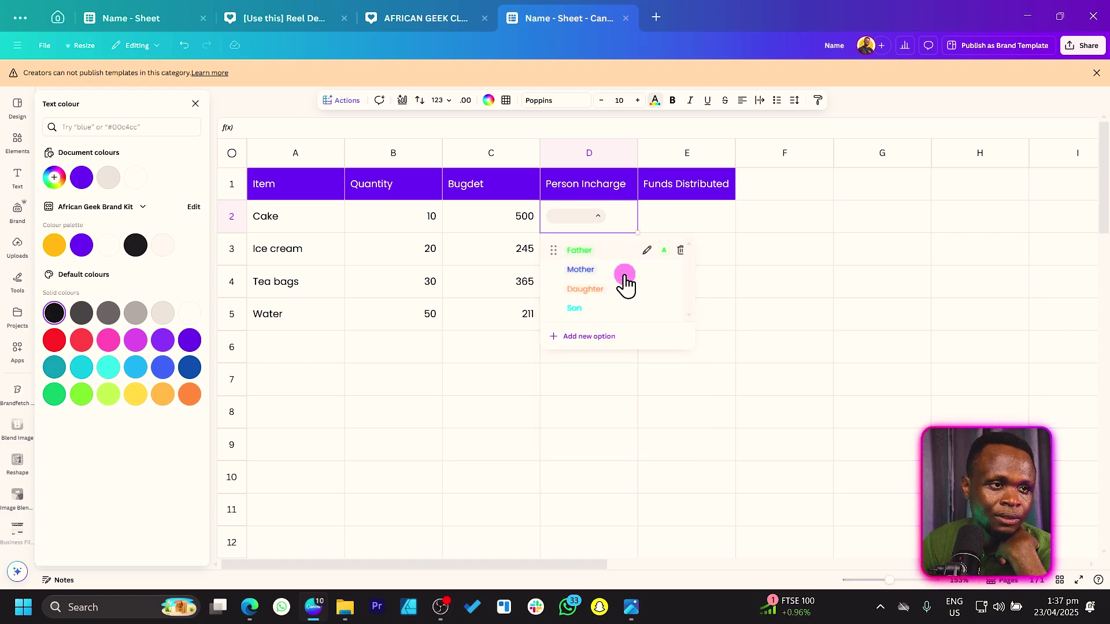
{"action": "left_click", "coordinate": [724, 281]}
Set cell D2's dropdown to Daughter
{"action": "left_click", "coordinate": [596, 215]}
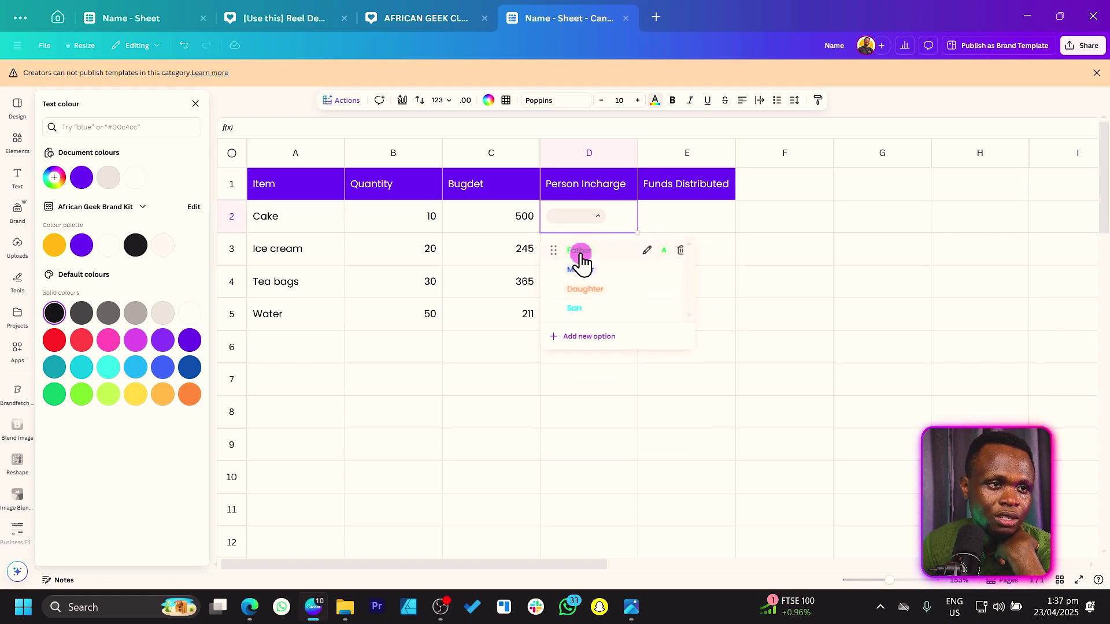
{"action": "left_click", "coordinate": [580, 254]}
{"action": "left_click", "coordinate": [592, 219]}
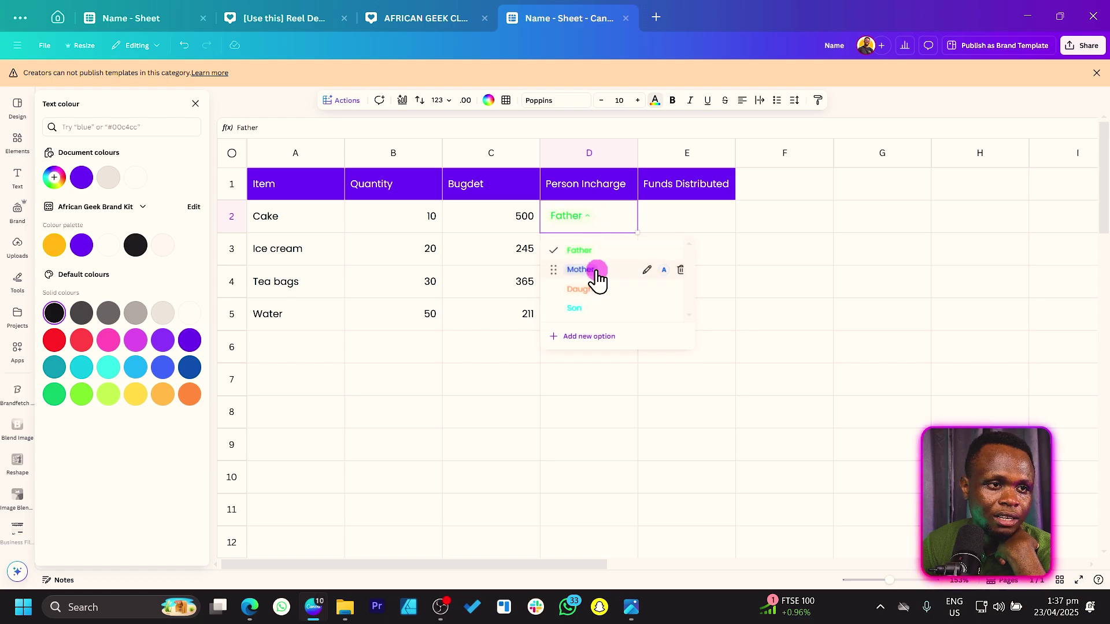
{"action": "left_click", "coordinate": [596, 270]}
{"action": "left_click", "coordinate": [577, 220]}
{"action": "left_click", "coordinate": [595, 289]}
{"action": "left_click", "coordinate": [738, 315]}
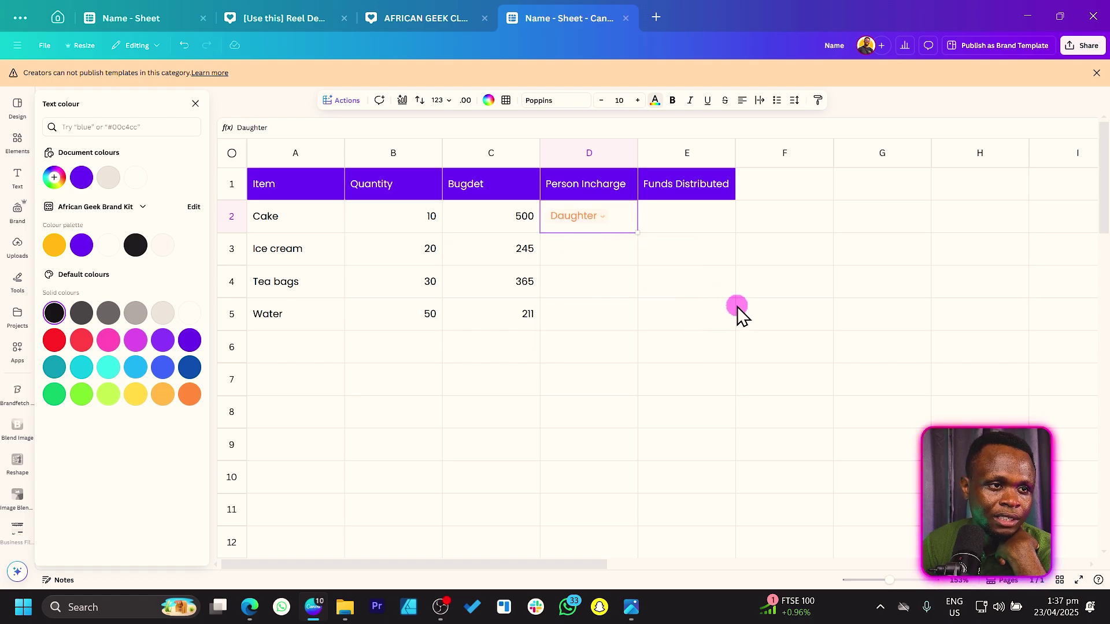
Copy D2's Daughter dropdown down into D3 through D5
{"action": "left_click", "coordinate": [622, 220]}
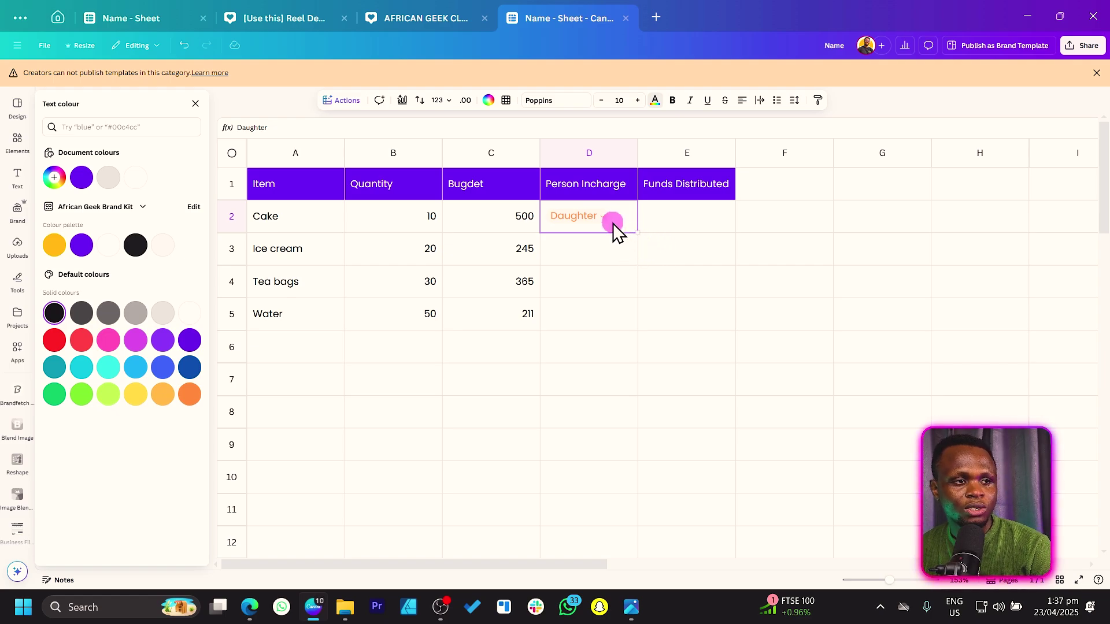
{"action": "left_click_drag", "start_coordinate": [606, 252], "coordinate": [614, 330]}
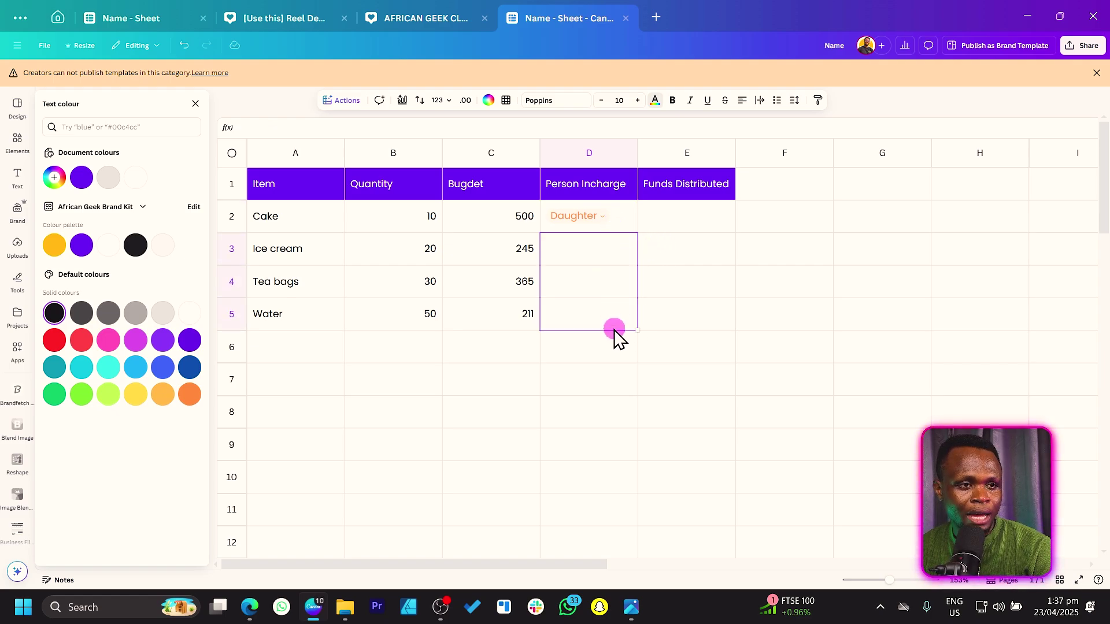
{"action": "left_click", "coordinate": [601, 379]}
{"action": "left_click", "coordinate": [629, 224]}
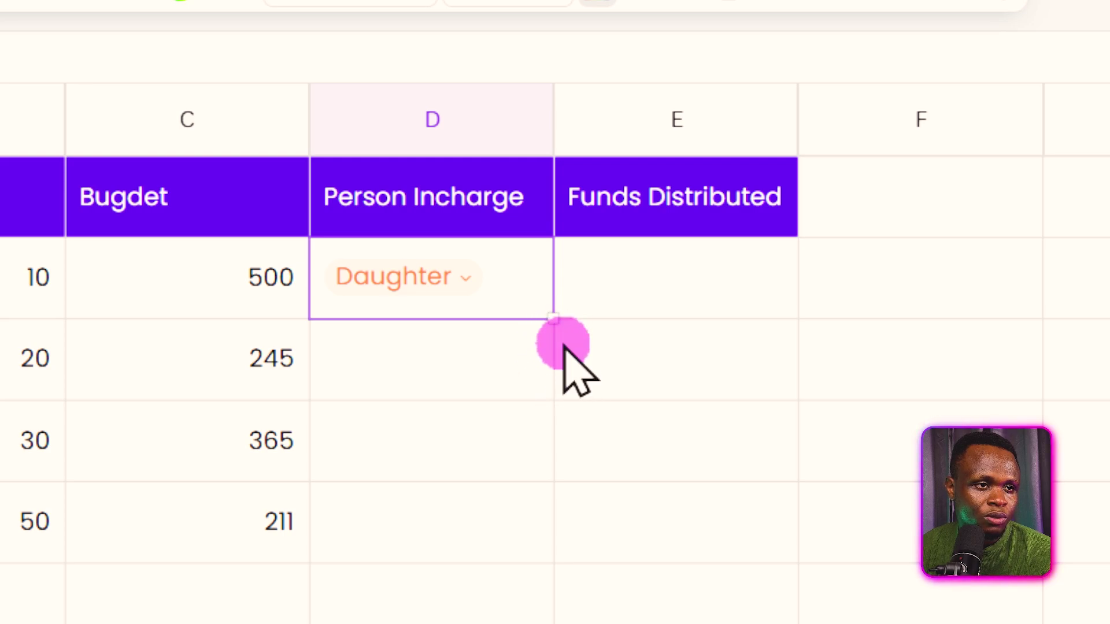
{"action": "left_click_drag", "start_coordinate": [553, 317], "coordinate": [570, 538]}
{"action": "left_click", "coordinate": [676, 552]}
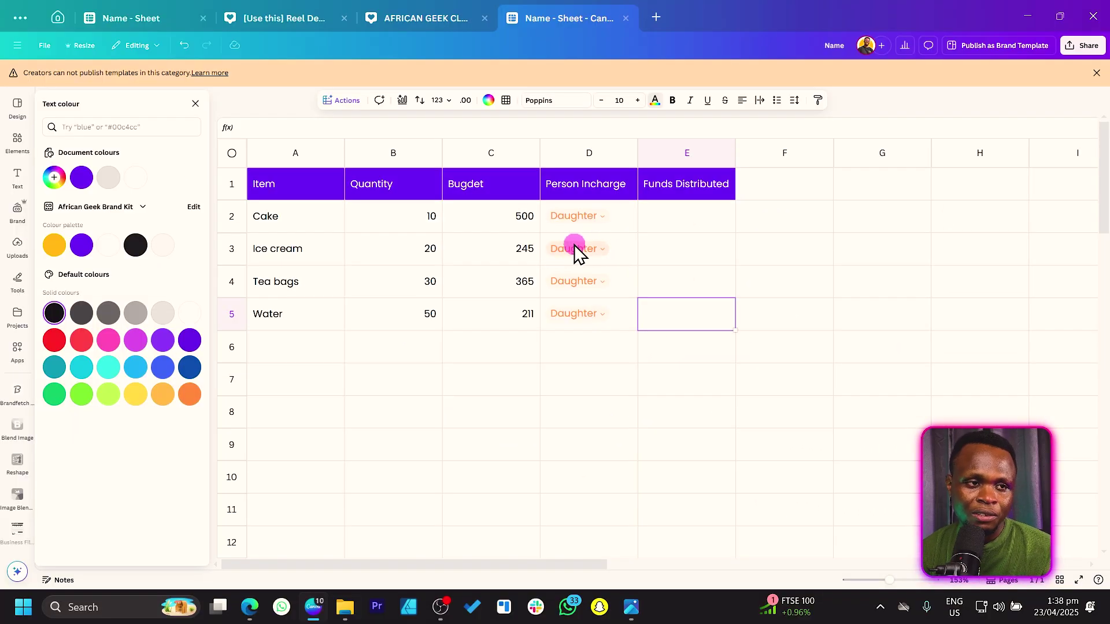
{"action": "left_click", "coordinate": [687, 218]}
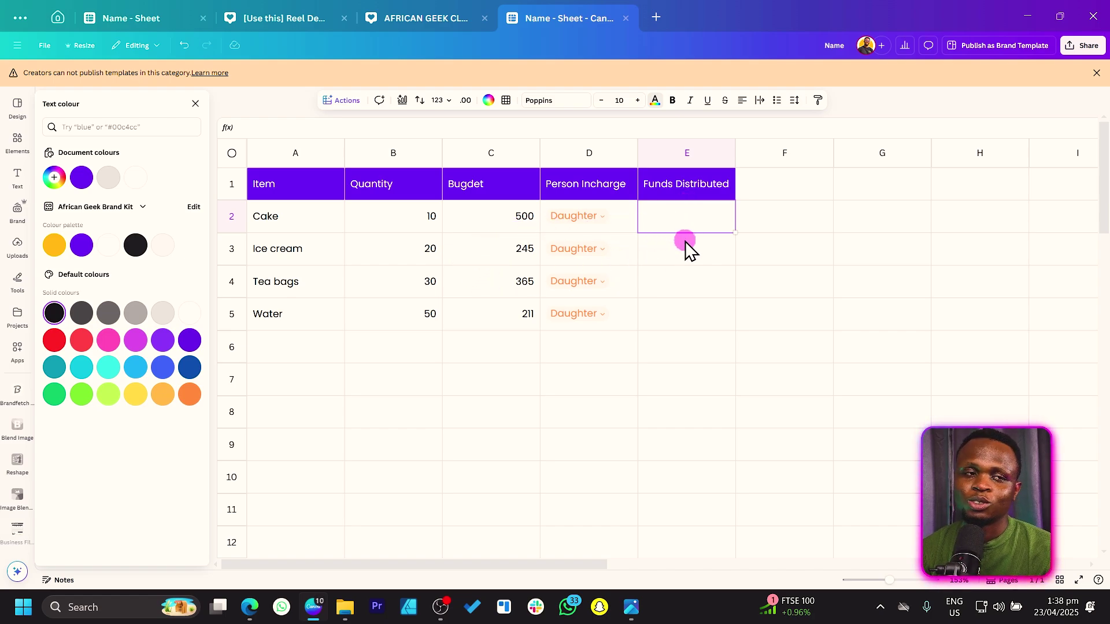
Copy D2's Daughter dropdown across into cell E2
{"action": "left_click", "coordinate": [624, 218]}
{"action": "left_click_drag", "start_coordinate": [636, 232], "coordinate": [705, 229]}
{"action": "left_click", "coordinate": [707, 257]}
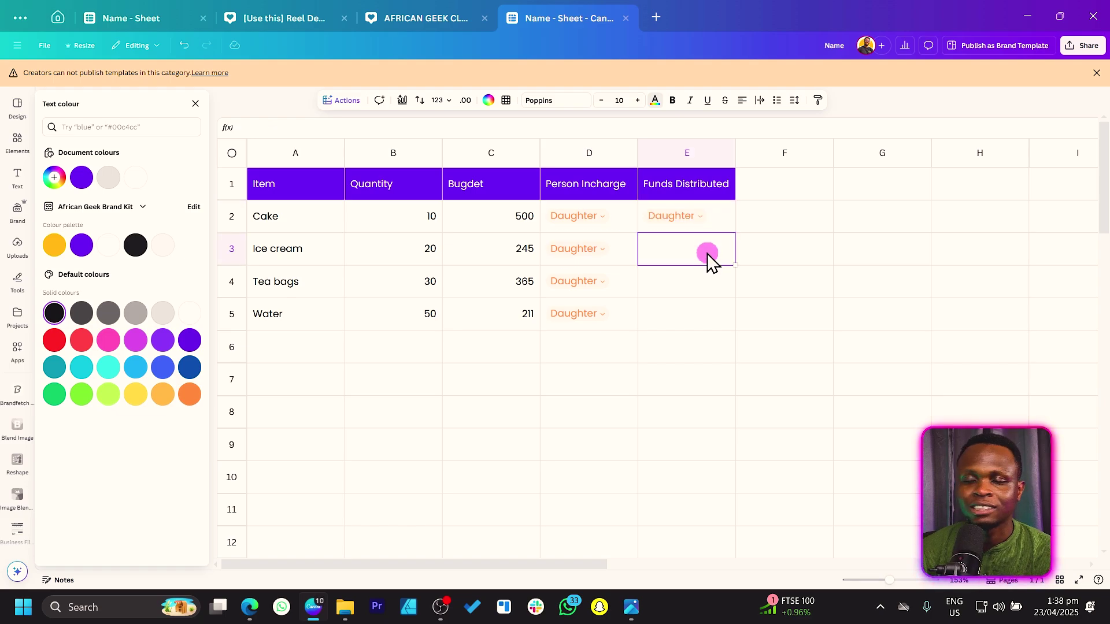
{"action": "left_click", "coordinate": [715, 224]}
In E2's dropdown, delete Son and Daughter and rename Father/Mother to Sorted and Not Sorted
{"action": "left_click", "coordinate": [696, 217]}
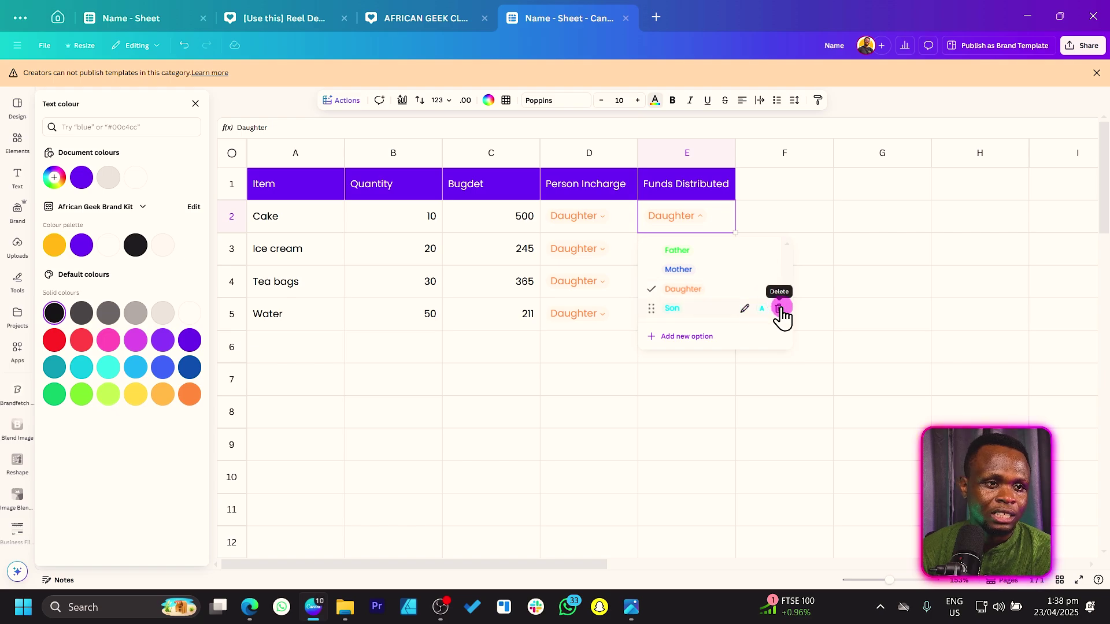
{"action": "left_click", "coordinate": [775, 308]}
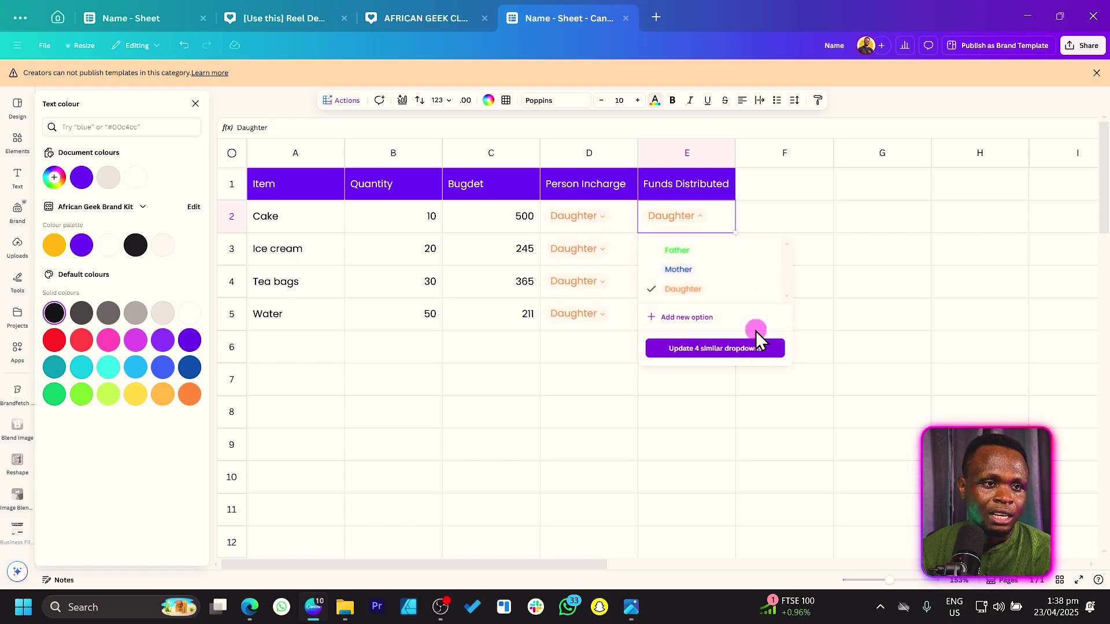
{"action": "left_click", "coordinate": [776, 289]}
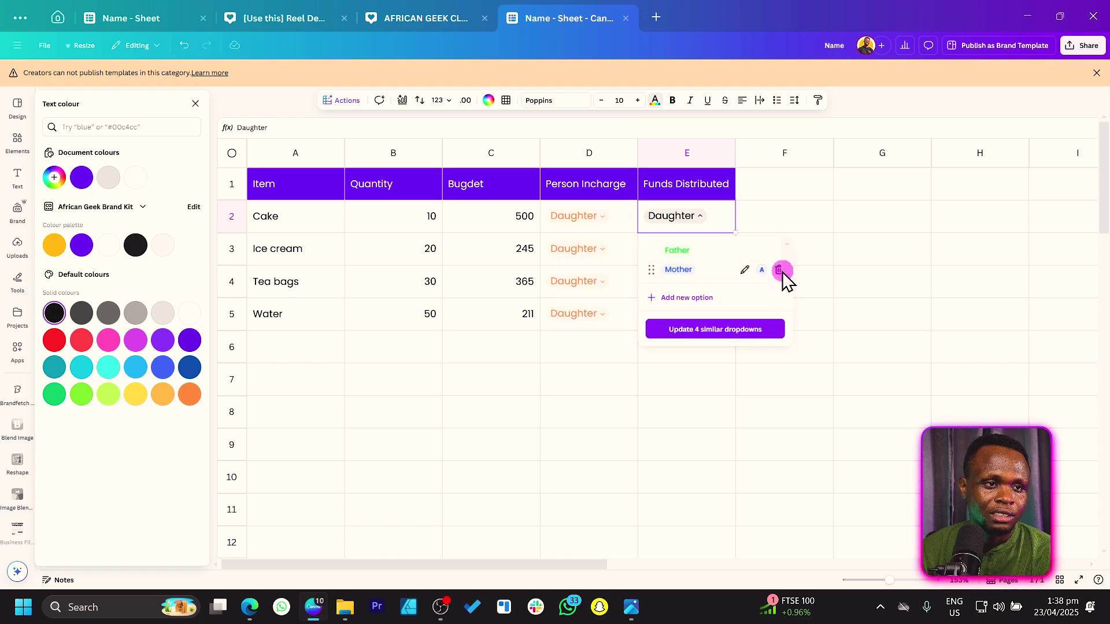
{"action": "left_click", "coordinate": [744, 252]}
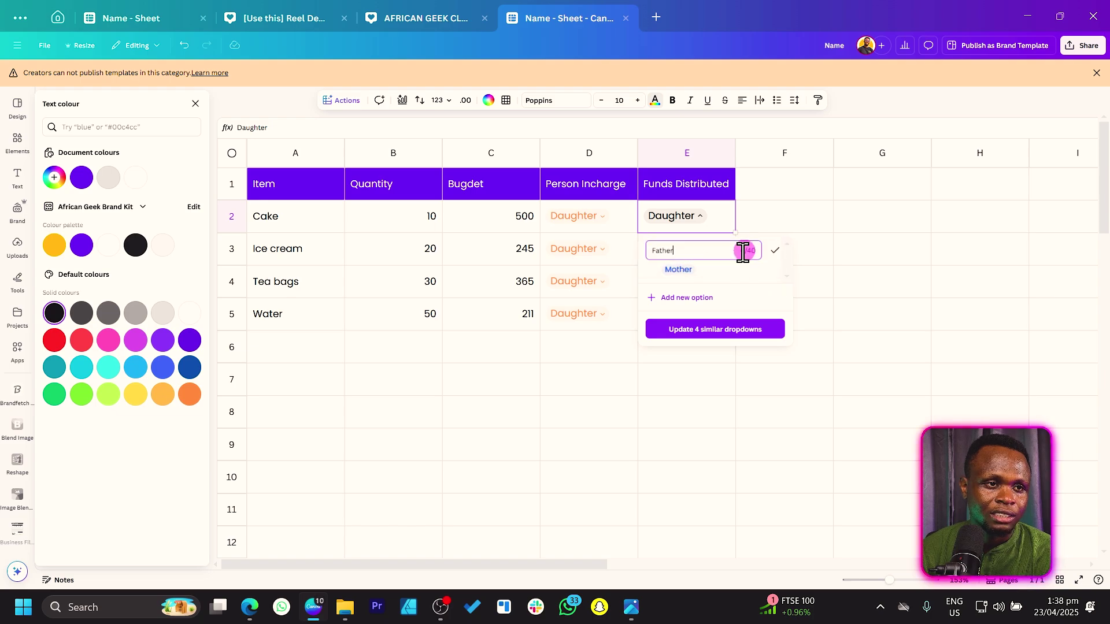
{"action": "type", "text": "Sorted"}
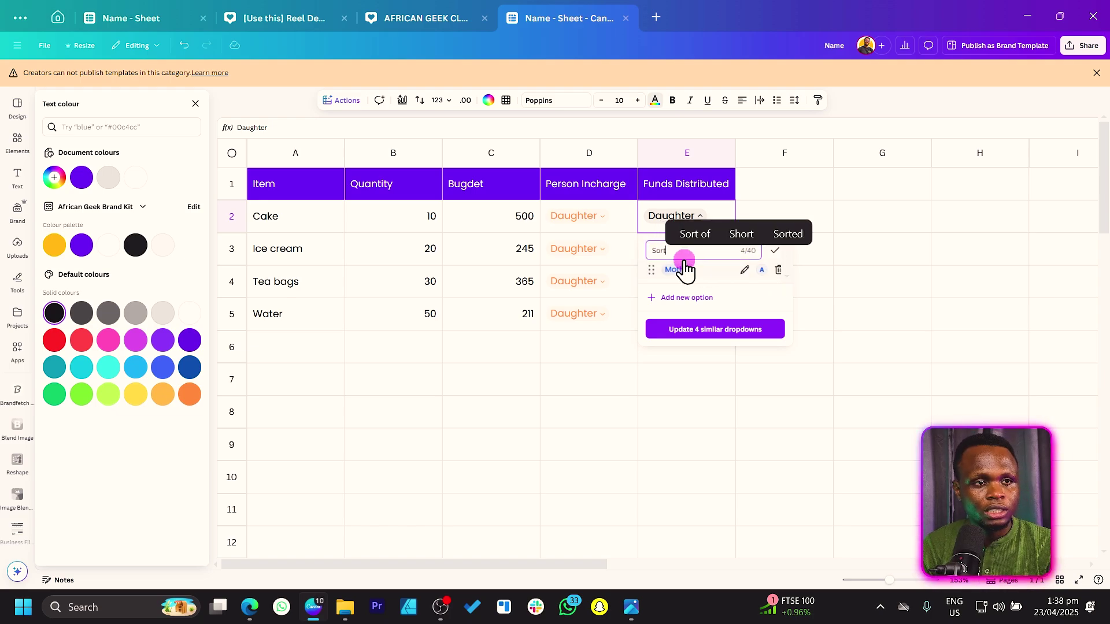
{"action": "left_click", "coordinate": [744, 270]}
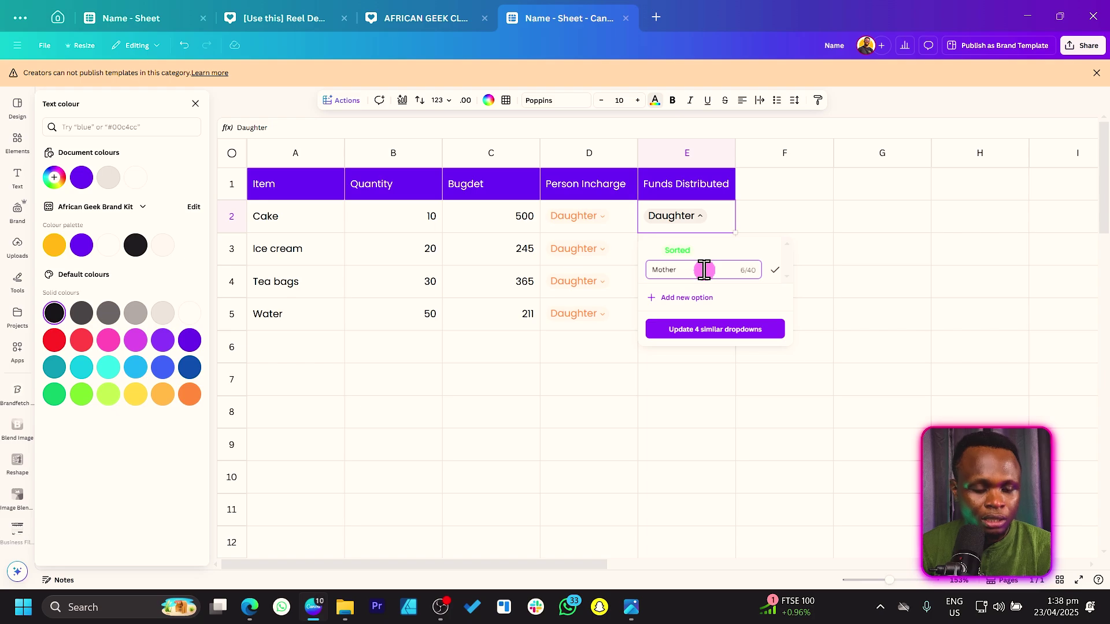
{"action": "type", "text": "Not Sorted"}
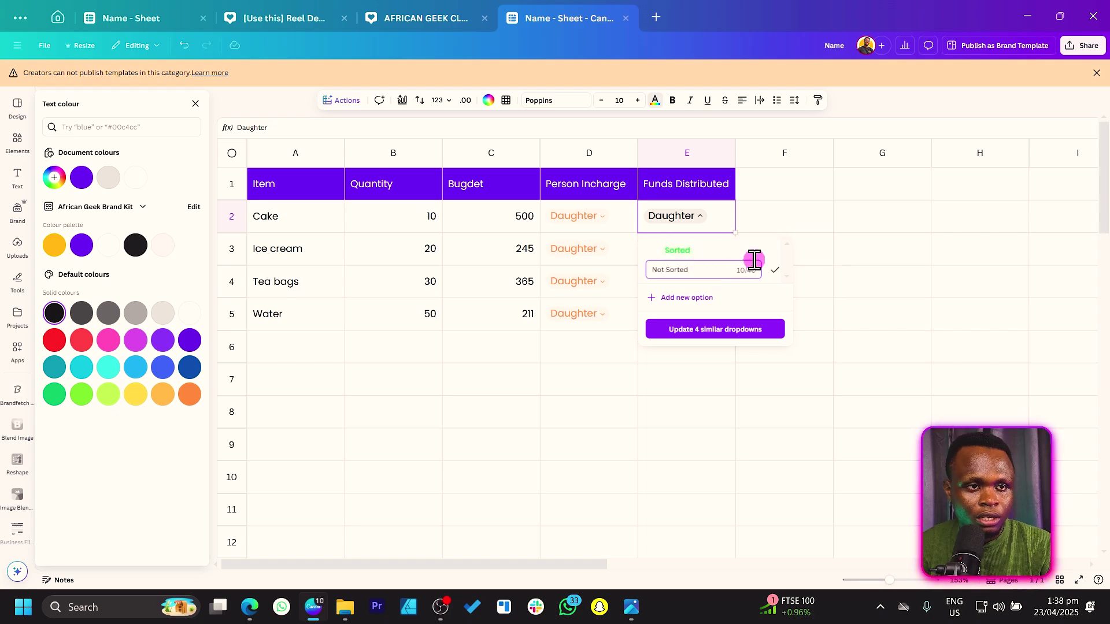
Colour Sorted green and Not Sorted red, then update the dropdown for E2 only
{"action": "left_click", "coordinate": [764, 255]}
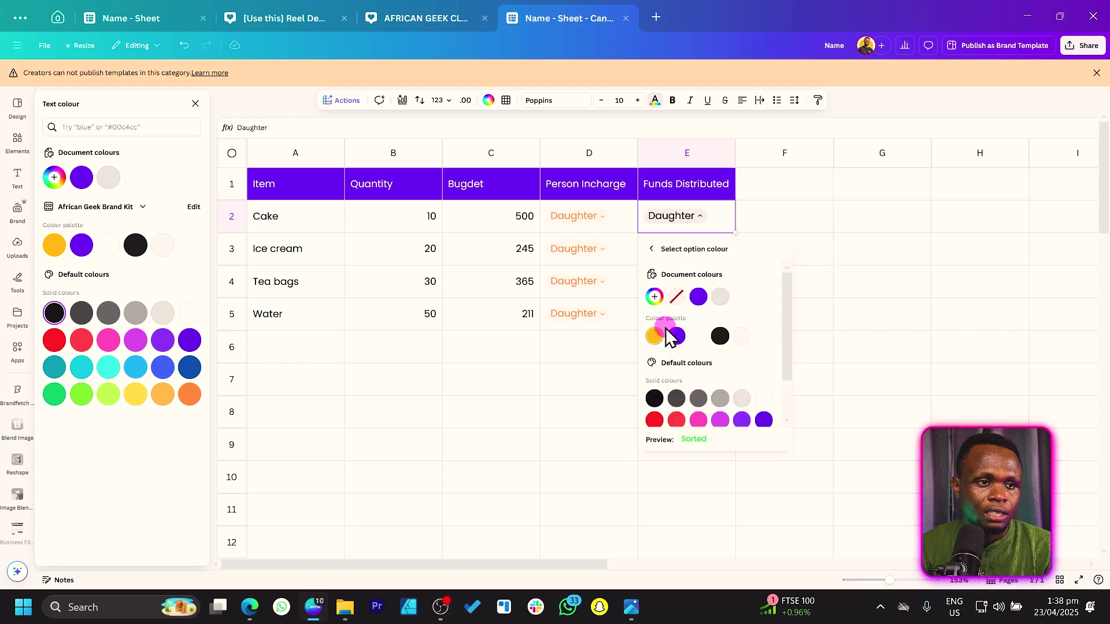
{"action": "scroll", "coordinate": [664, 324], "scroll_direction": "down", "scroll_amount": 1}
{"action": "left_click", "coordinate": [655, 411]}
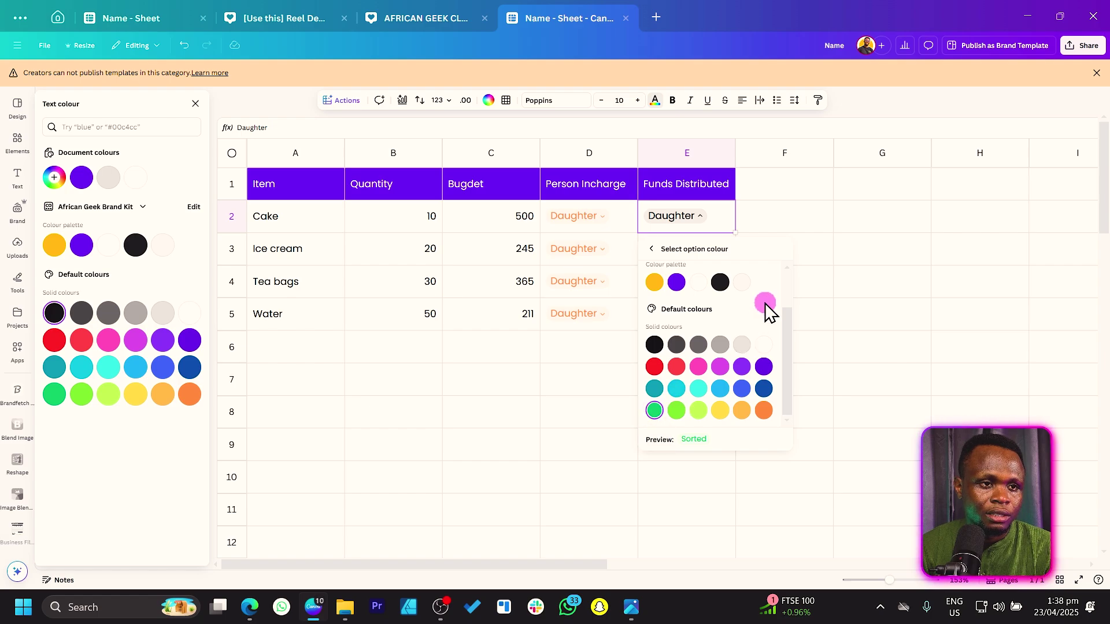
{"action": "left_click", "coordinate": [652, 249]}
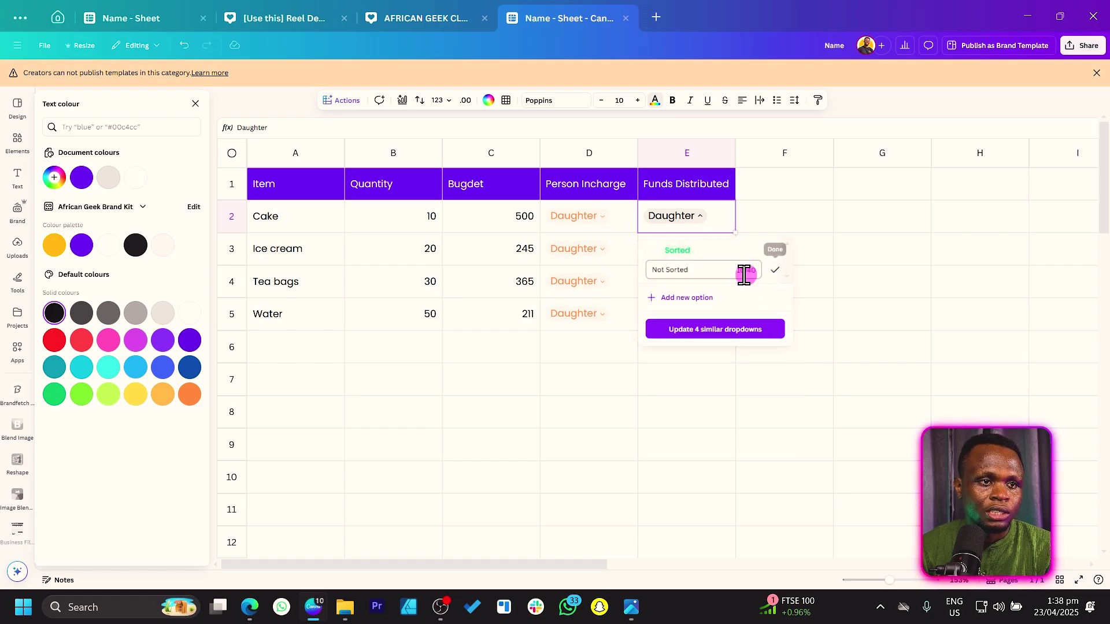
{"action": "left_click", "coordinate": [775, 272]}
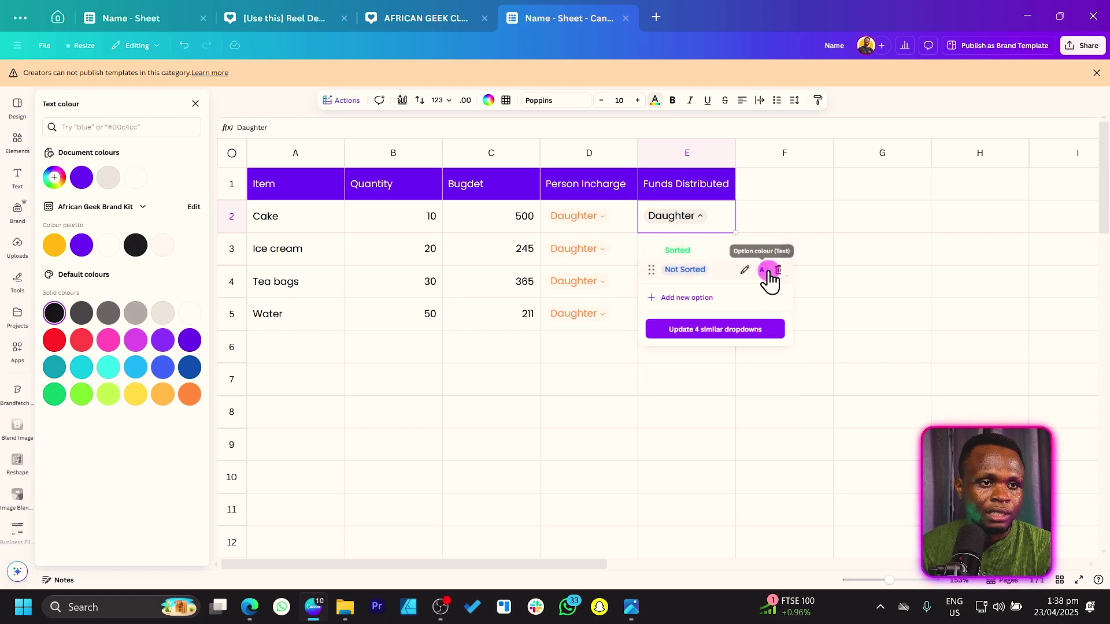
{"action": "left_click", "coordinate": [764, 270]}
{"action": "left_click", "coordinate": [659, 421]}
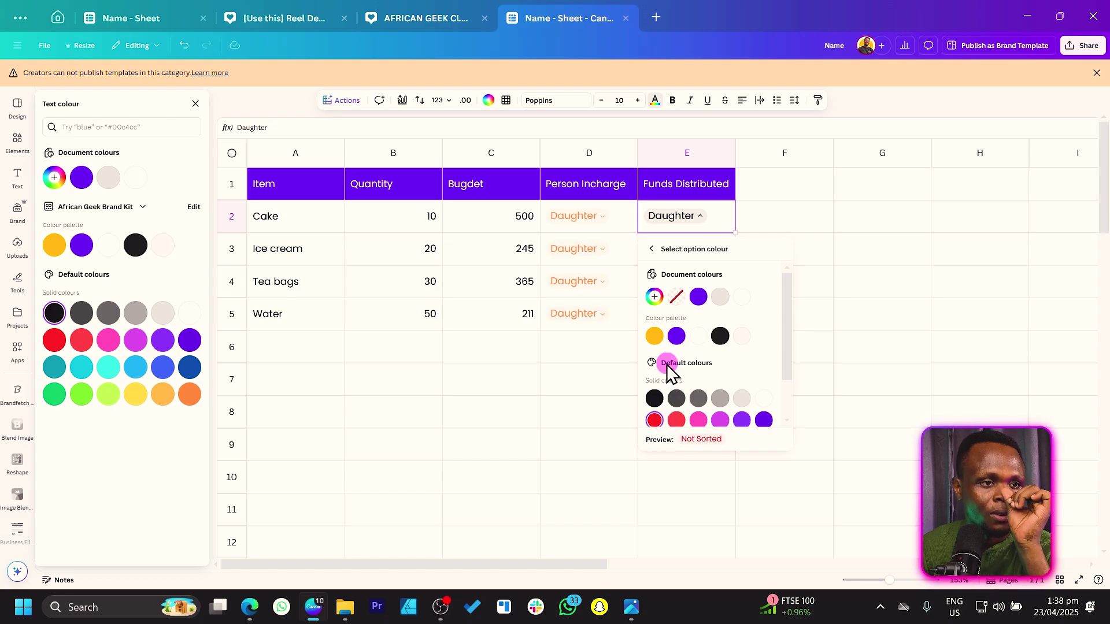
{"action": "left_click", "coordinate": [650, 249]}
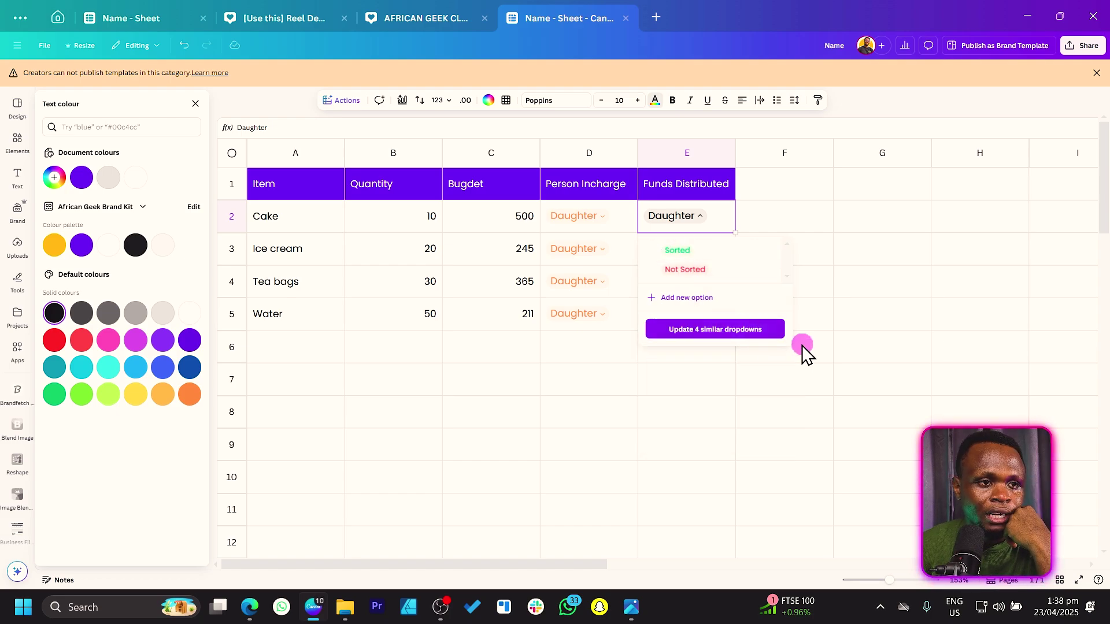
{"action": "left_click", "coordinate": [782, 369]}
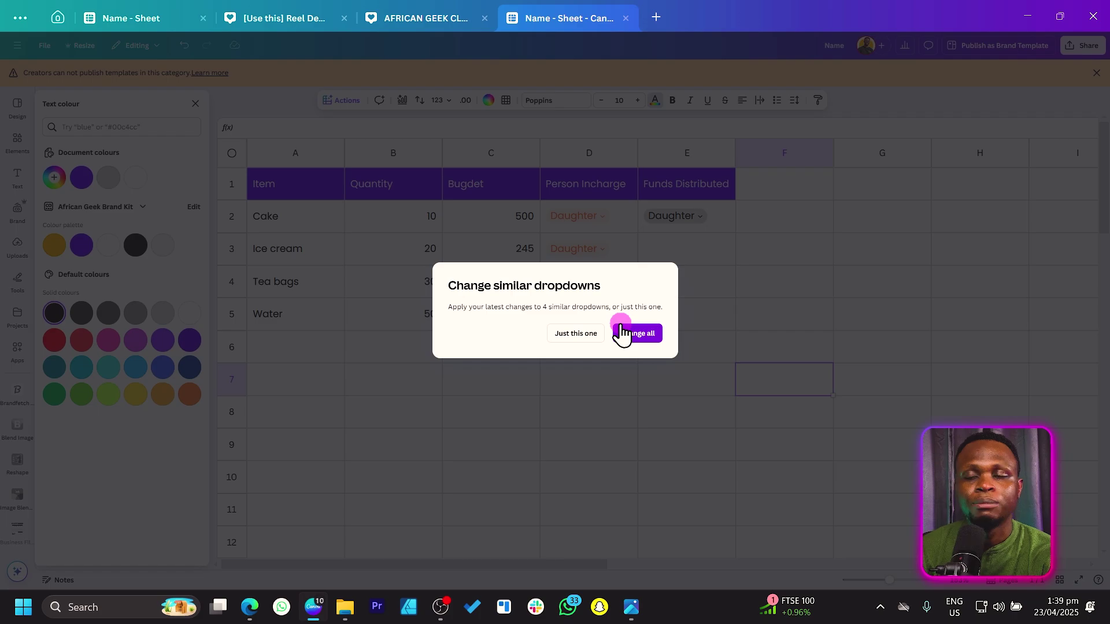
{"action": "left_click", "coordinate": [566, 335]}
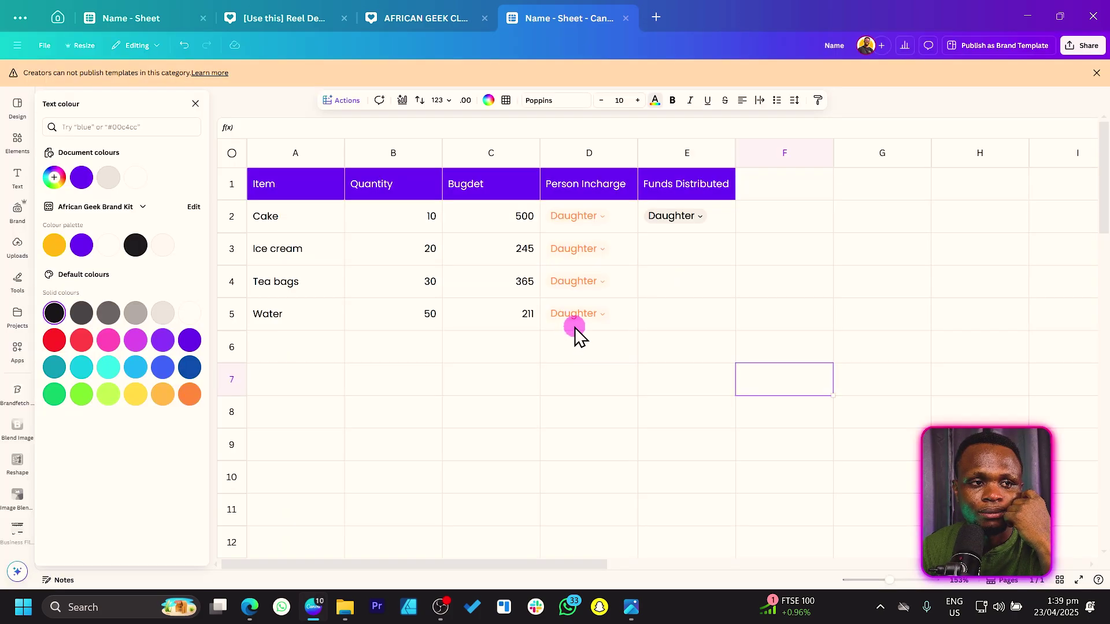
Set E2 to Sorted and fill it down through E5
{"action": "left_click", "coordinate": [700, 217]}
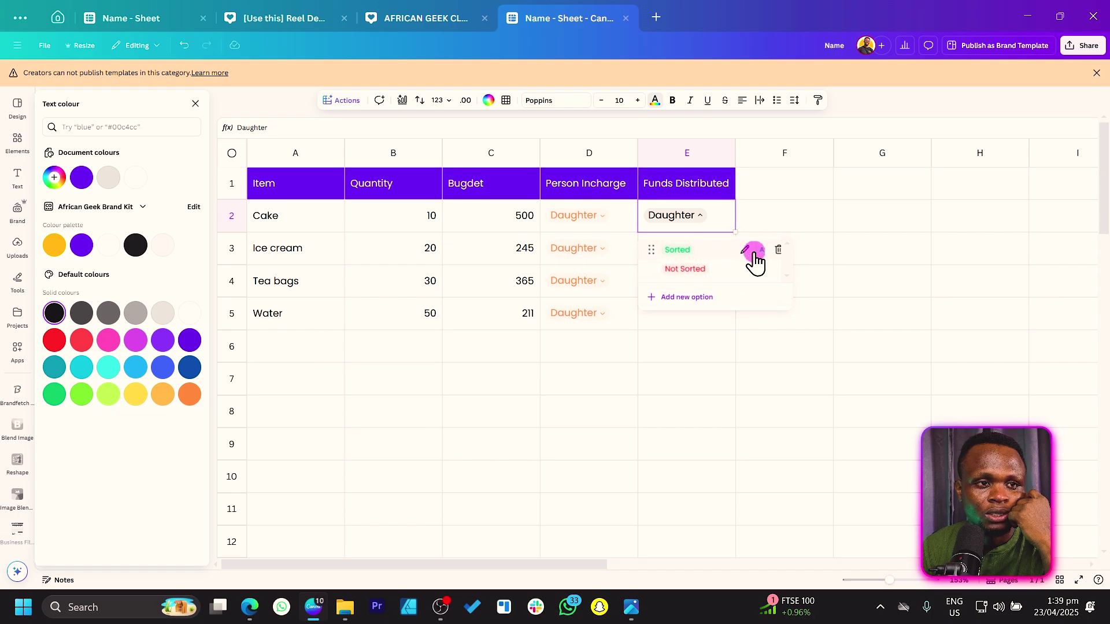
{"action": "left_click", "coordinate": [677, 250]}
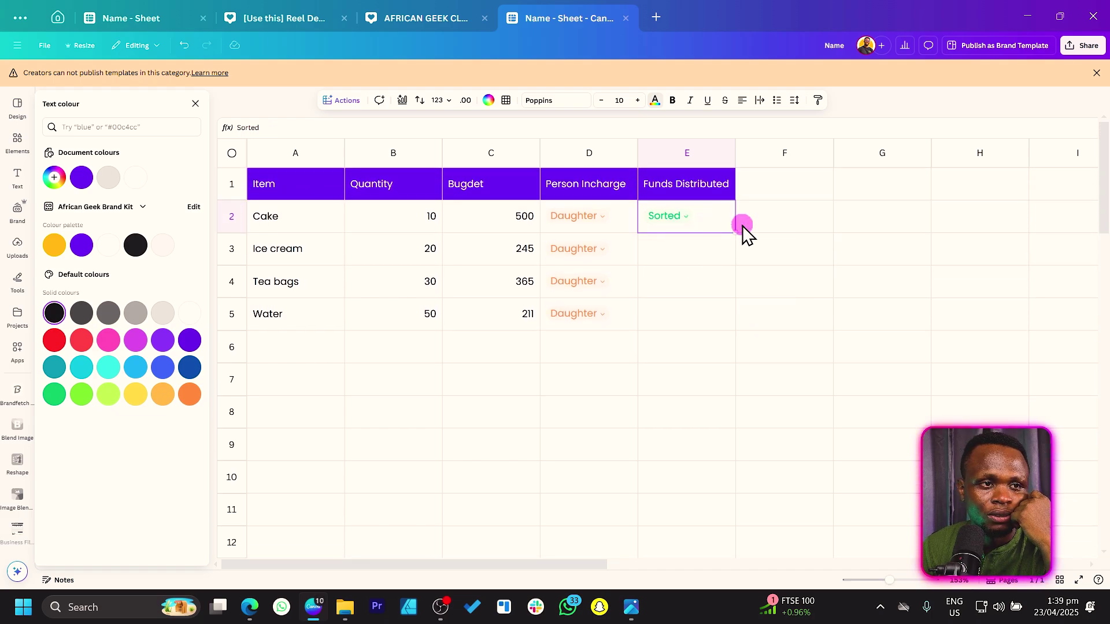
{"action": "left_click_drag", "start_coordinate": [737, 234], "coordinate": [731, 322]}
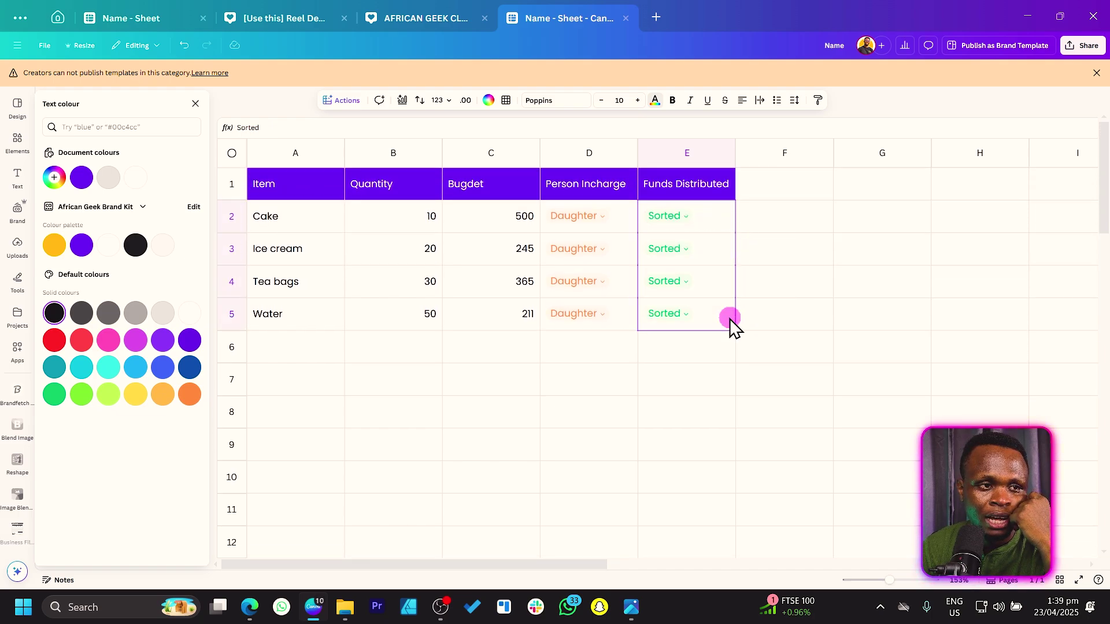
{"action": "left_click", "coordinate": [748, 405]}
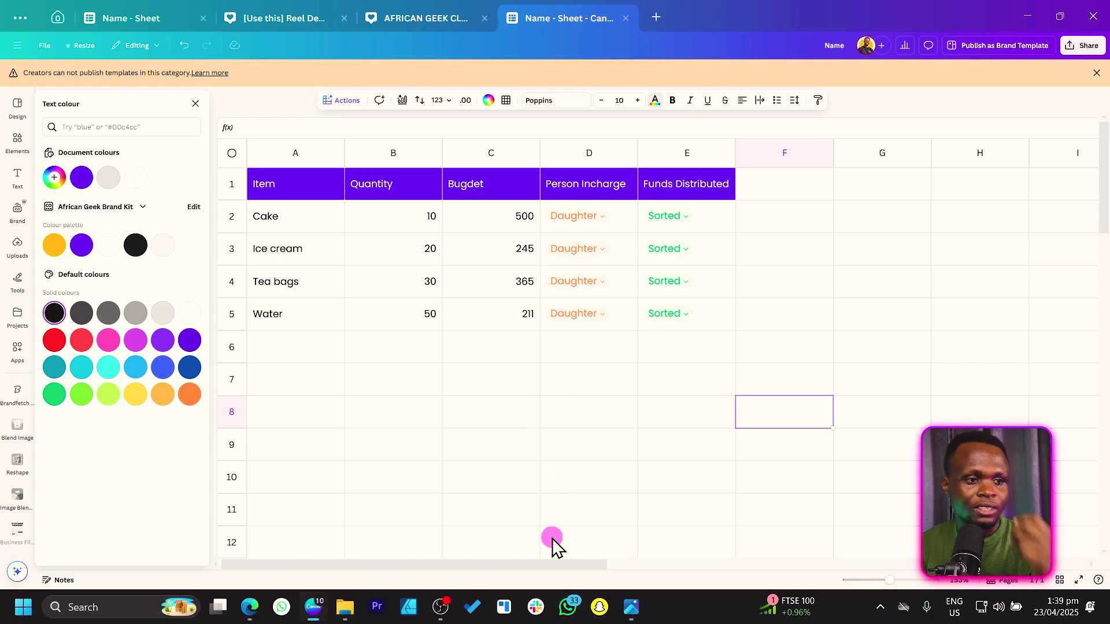
{"action": "left_click", "coordinate": [512, 469]}
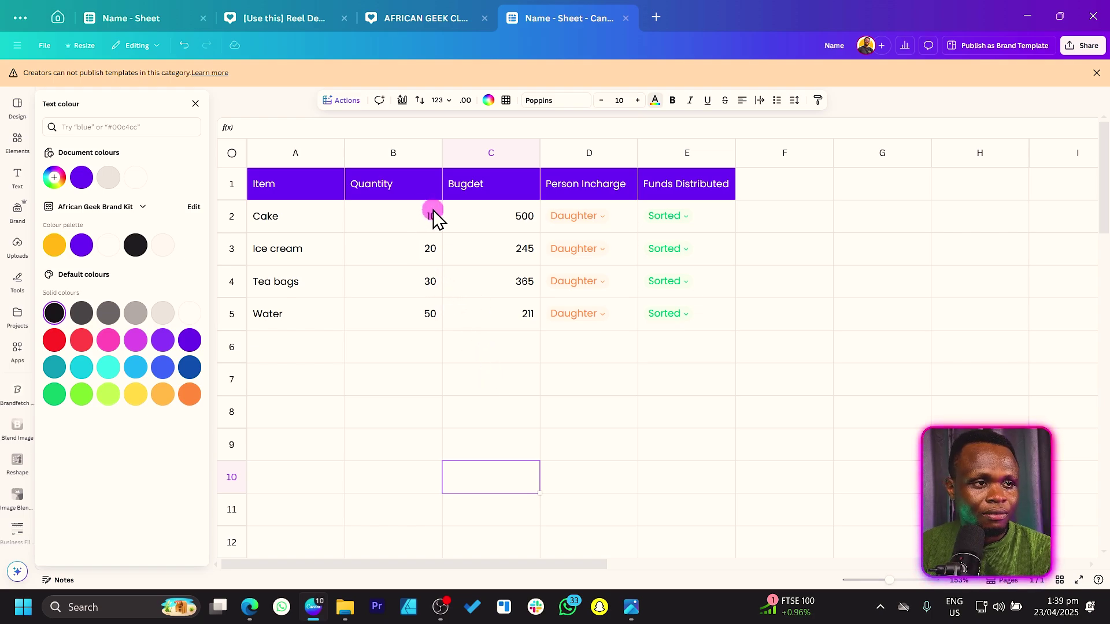
Format budget amounts C2:C5 as pound currency (£500.00) and open More formats
{"action": "left_click", "coordinate": [509, 222]}
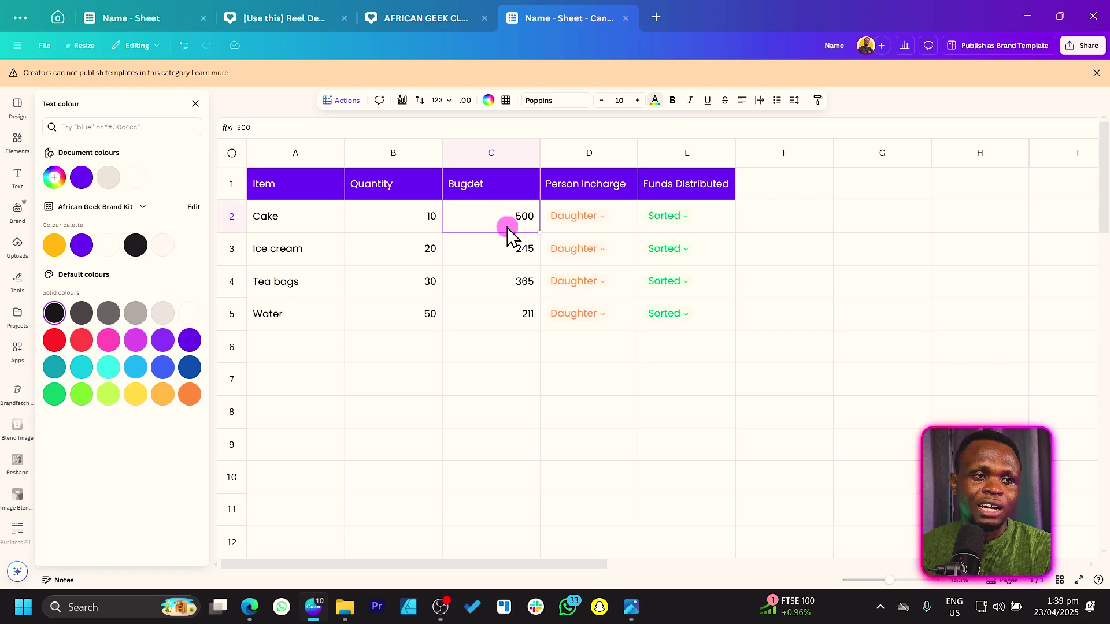
{"action": "left_click", "coordinate": [505, 254]}
{"action": "left_click", "coordinate": [503, 284]}
{"action": "left_click", "coordinate": [501, 317]}
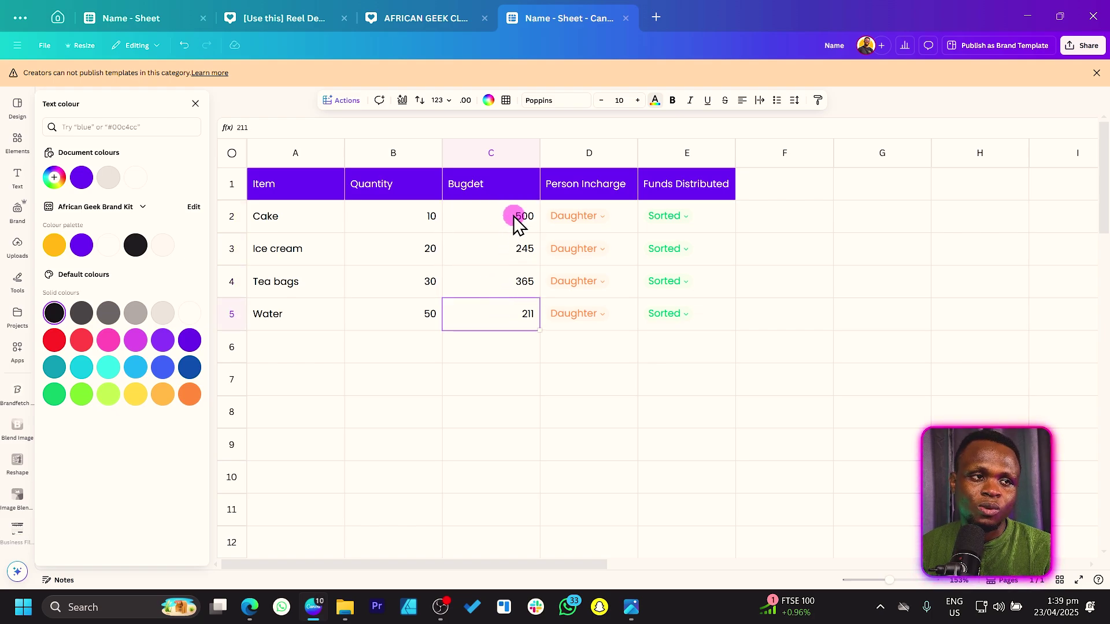
{"action": "left_click_drag", "start_coordinate": [513, 220], "coordinate": [522, 324]}
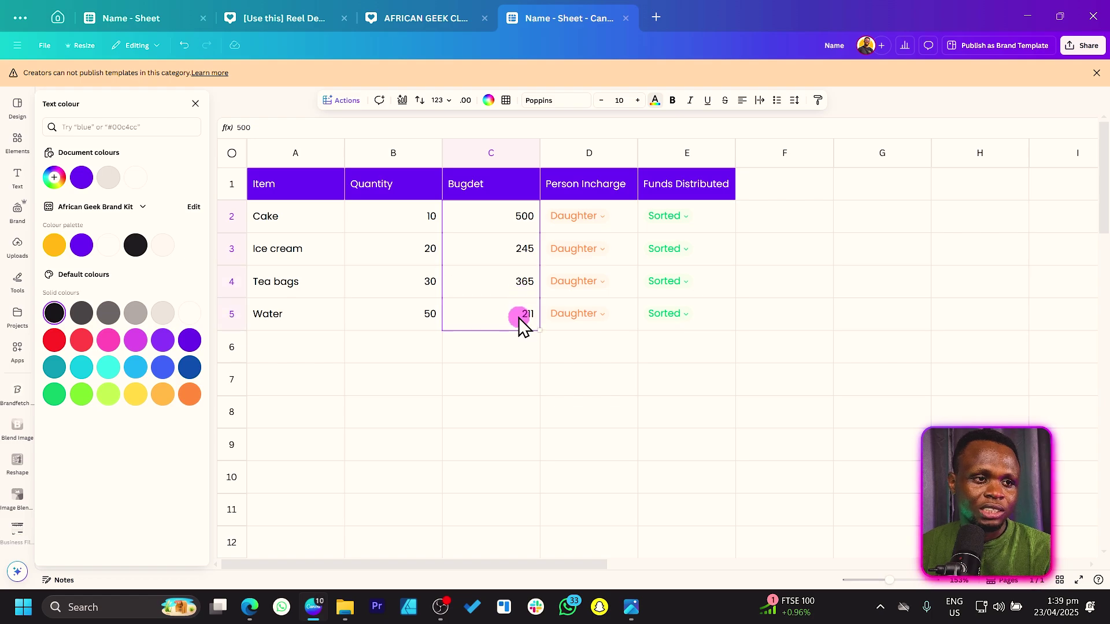
{"action": "left_click", "coordinate": [451, 101]}
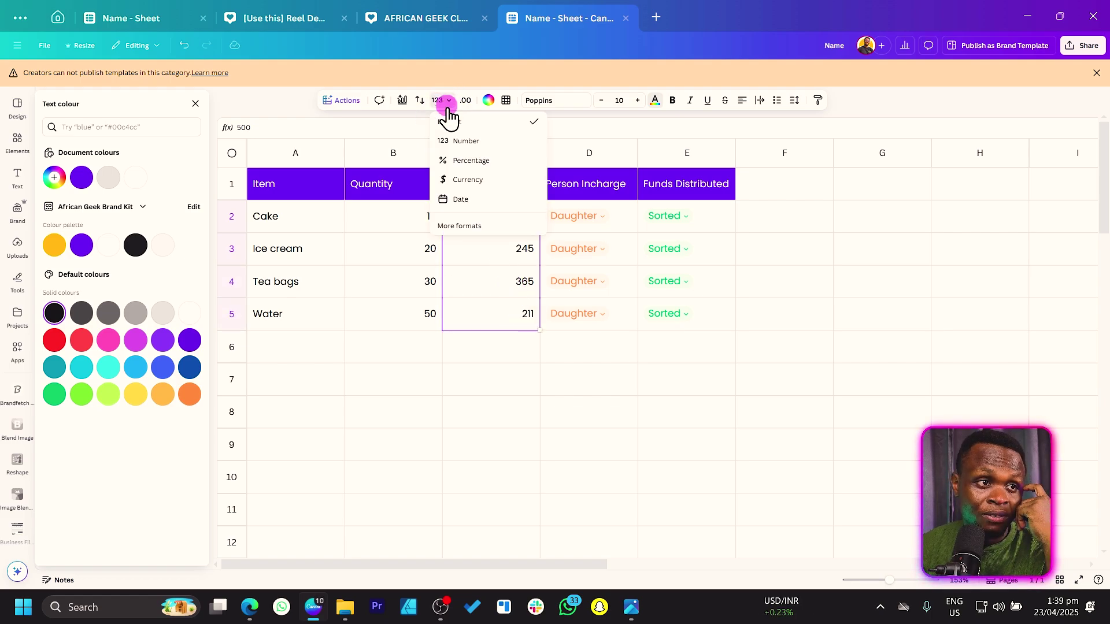
{"action": "left_click", "coordinate": [471, 180]}
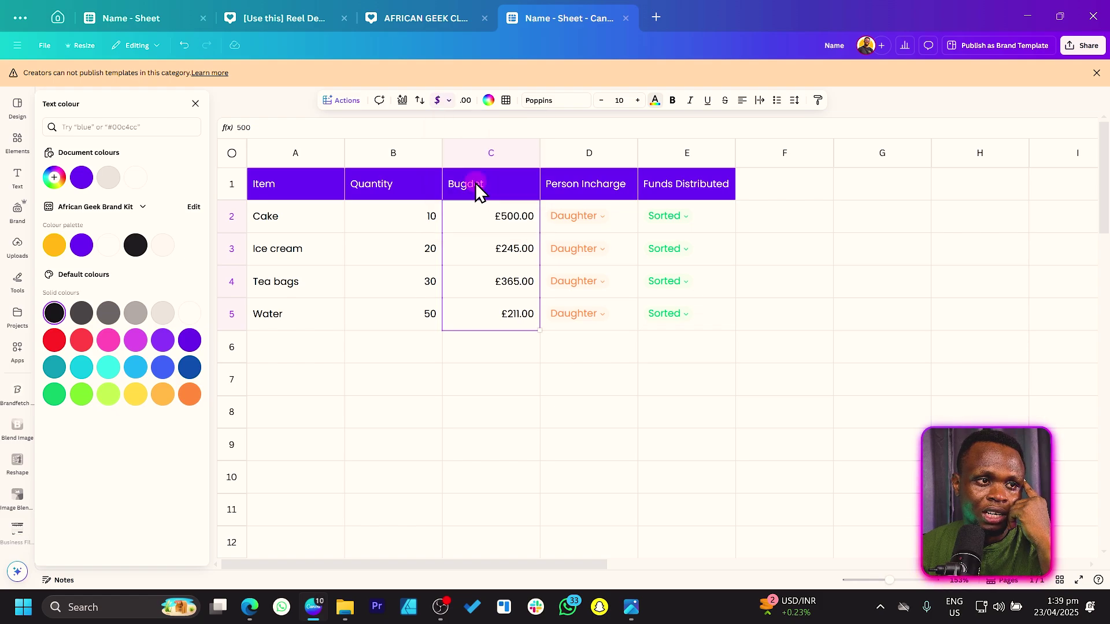
{"action": "left_click", "coordinate": [470, 386]}
{"action": "left_click", "coordinate": [450, 100]}
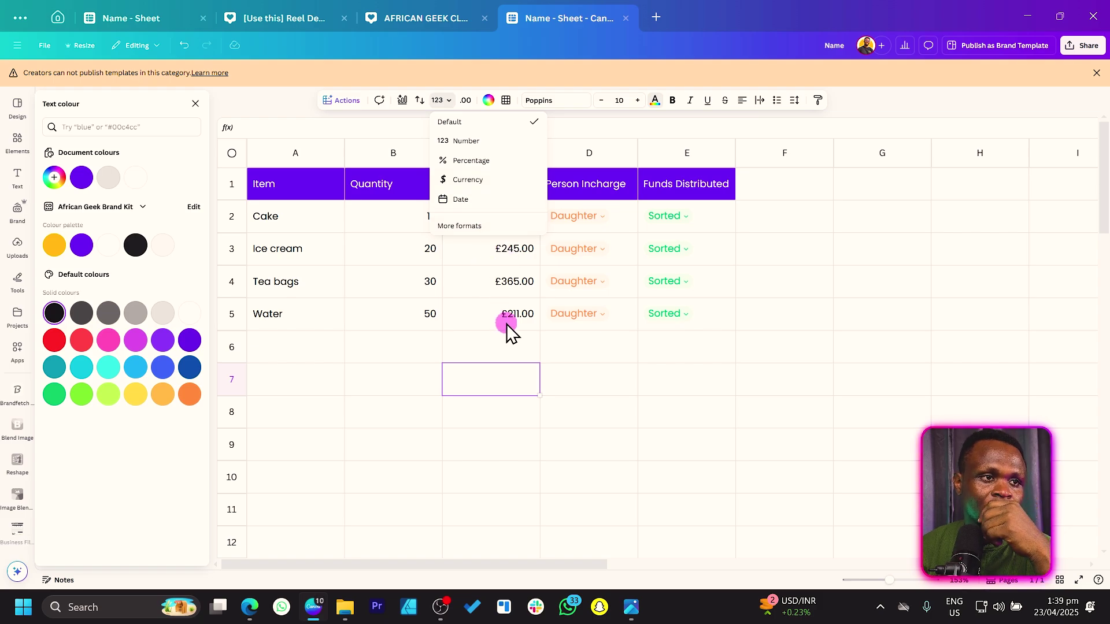
{"action": "left_click", "coordinate": [458, 226]}
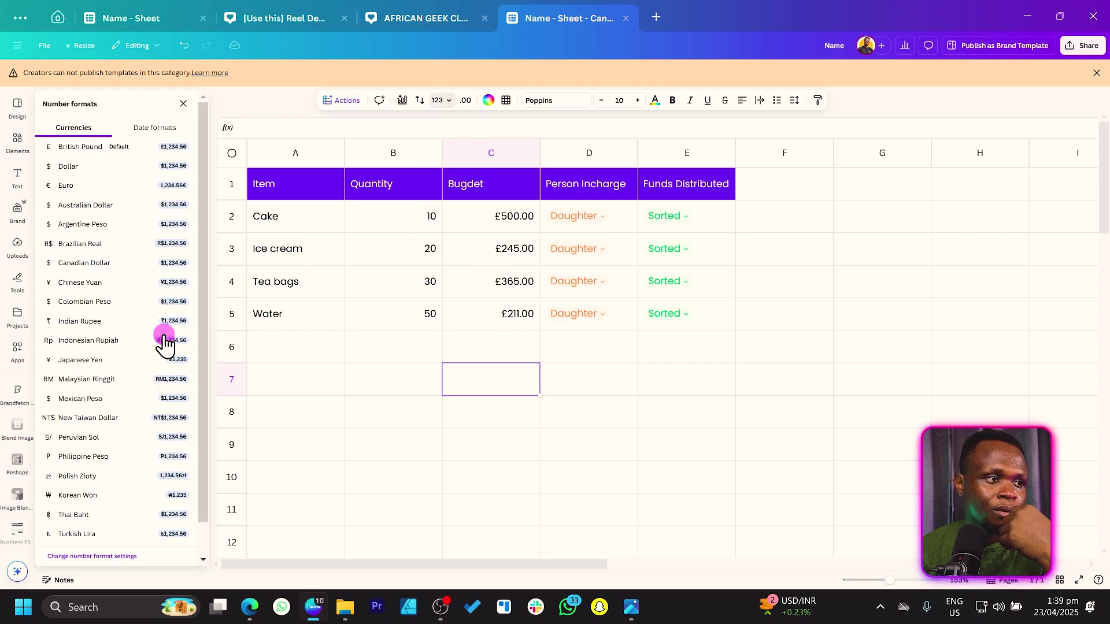
Switch C2:C5 to the Dollar currency format, showing $500.00, $245.00, $365.00, $211.00
{"action": "scroll", "coordinate": [164, 344], "scroll_direction": "down", "scroll_amount": 1}
{"action": "scroll", "coordinate": [164, 343], "scroll_direction": "up", "scroll_amount": 1}
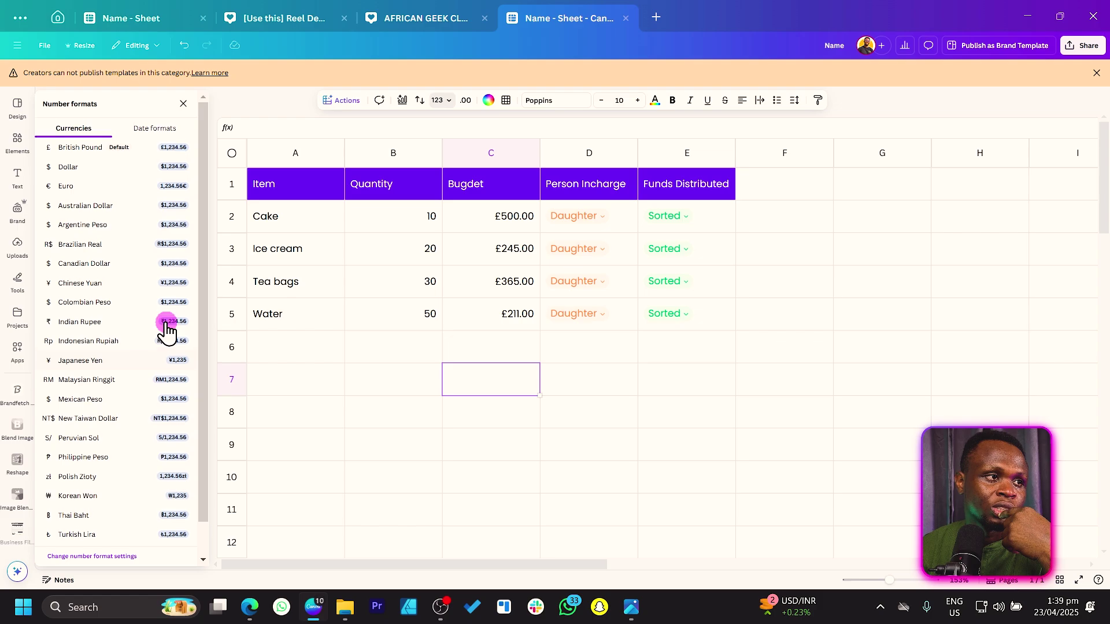
{"action": "scroll", "coordinate": [150, 408], "scroll_direction": "down", "scroll_amount": 1}
{"action": "scroll", "coordinate": [155, 345], "scroll_direction": "up", "scroll_amount": 1}
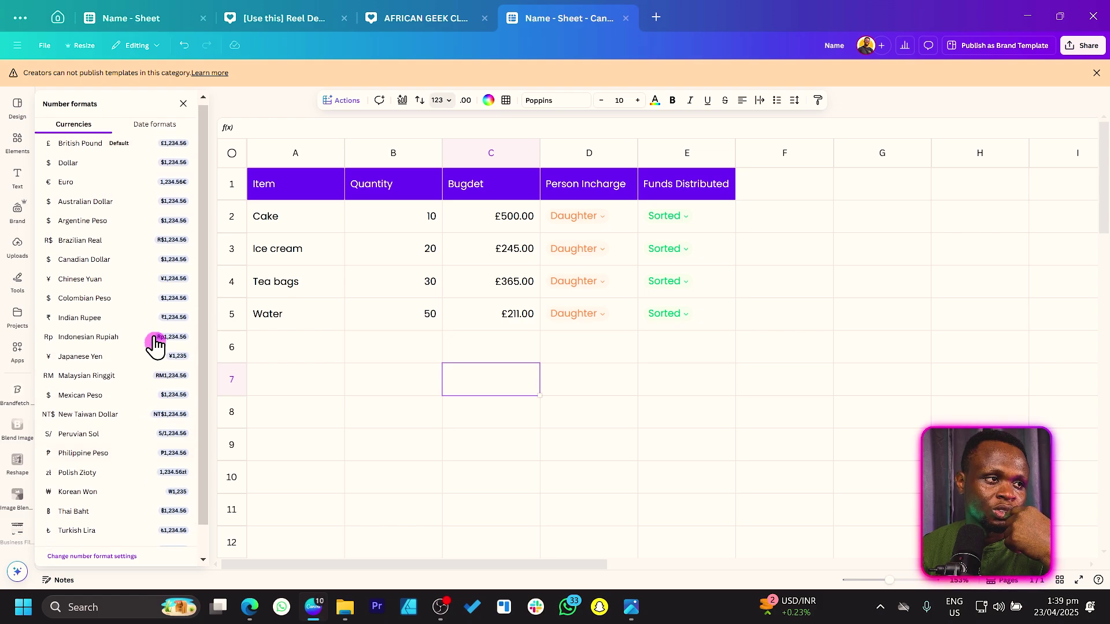
{"action": "left_click", "coordinate": [81, 168]}
{"action": "left_click_drag", "start_coordinate": [494, 212], "coordinate": [481, 318]}
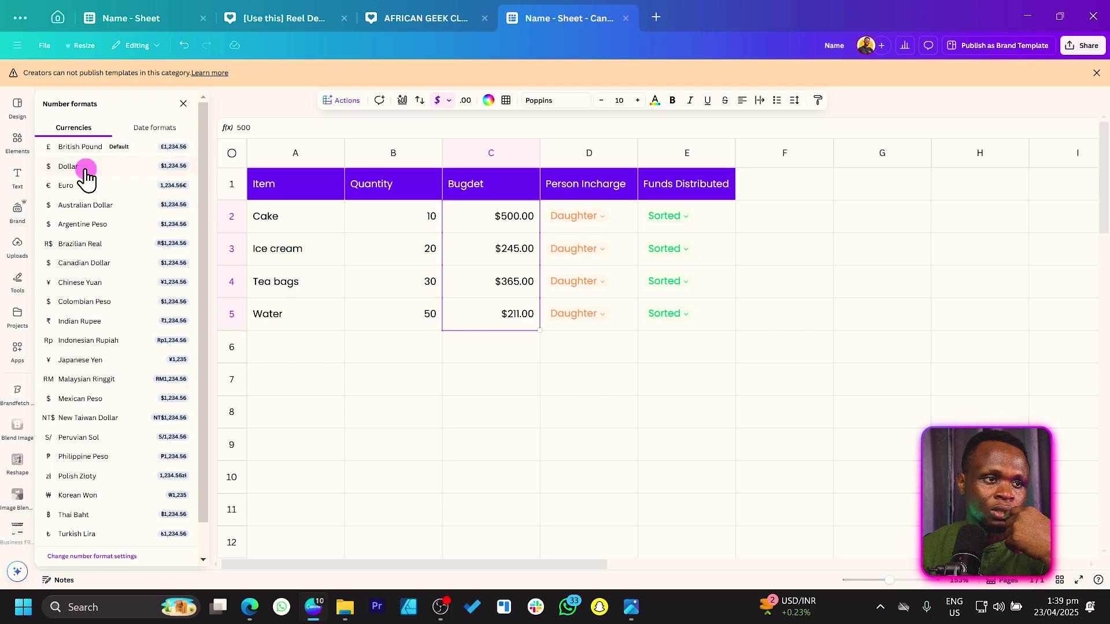
{"action": "left_click", "coordinate": [573, 399]}
{"action": "left_click", "coordinate": [573, 397]}
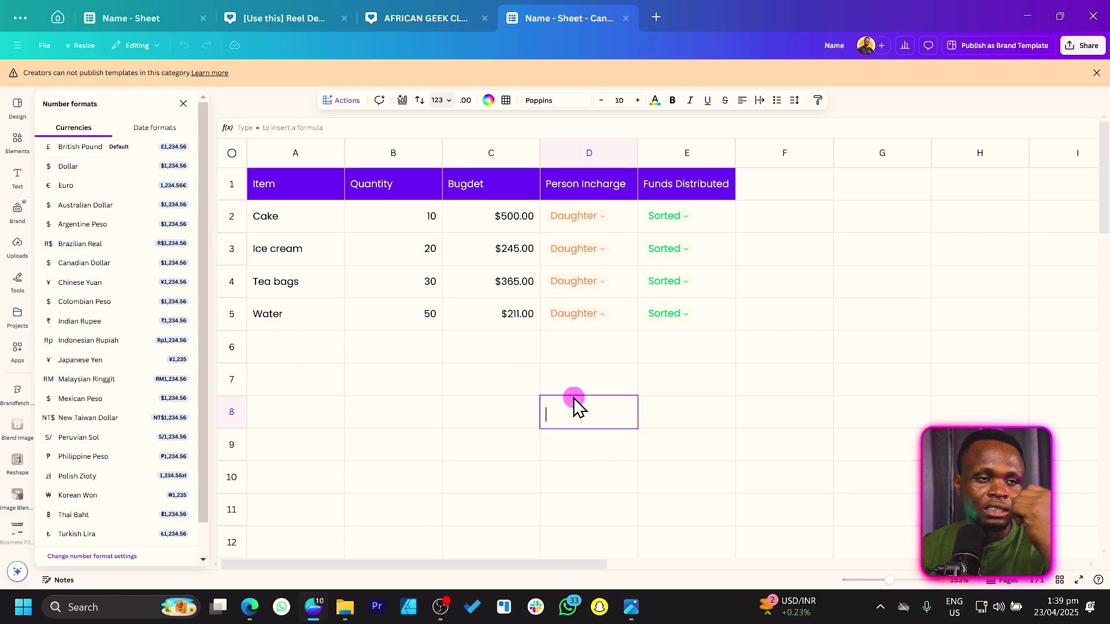
{"action": "left_click", "coordinate": [466, 353]}
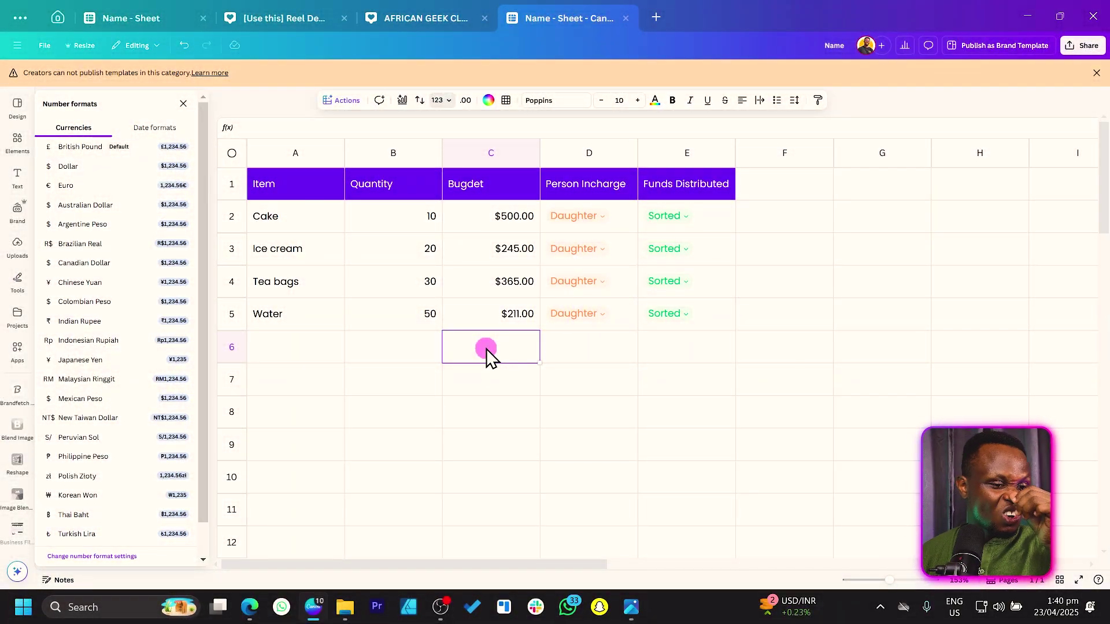
Enter =SUM(C2:C5) in C6 so the budget totals $1,321.00
{"action": "type", "text": "= "}
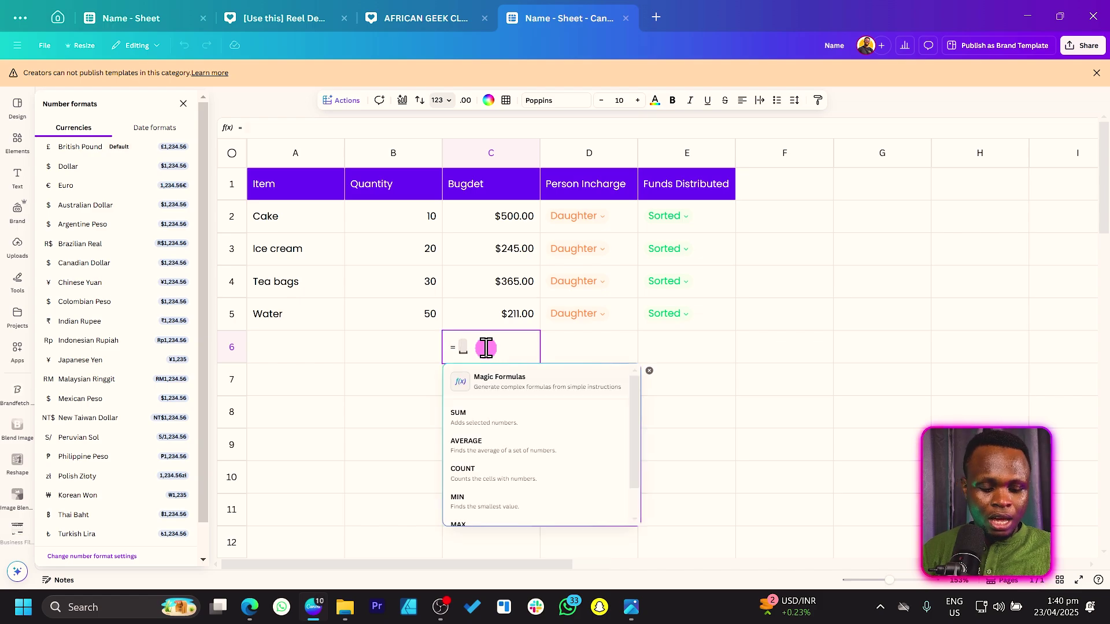
{"action": "type", "text": "sum"}
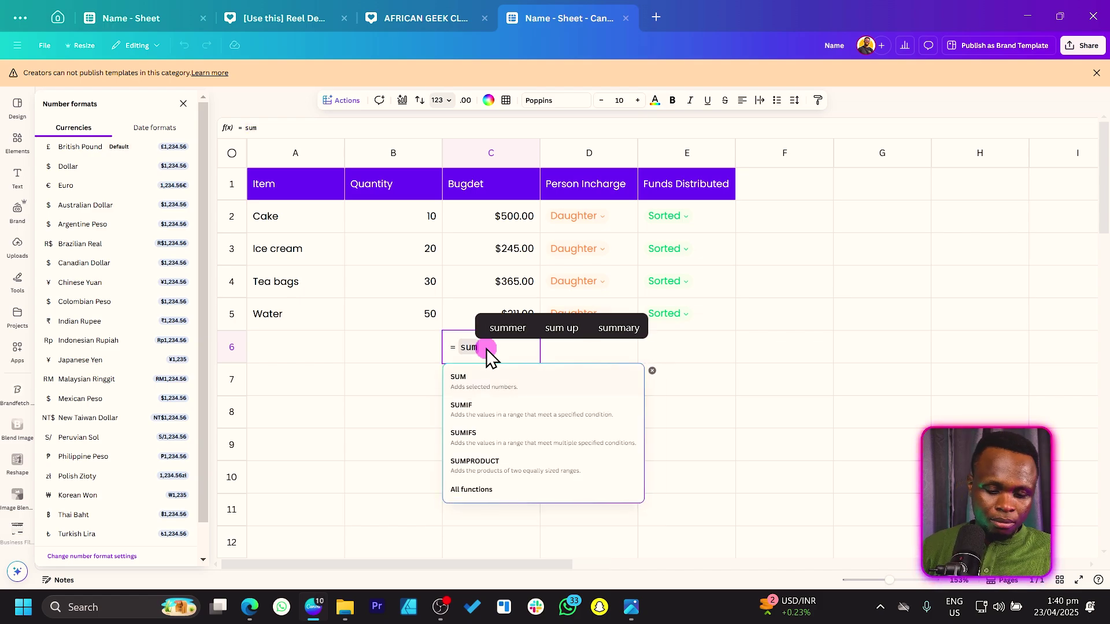
{"action": "left_click", "coordinate": [488, 386]}
{"action": "left_click", "coordinate": [495, 220]}
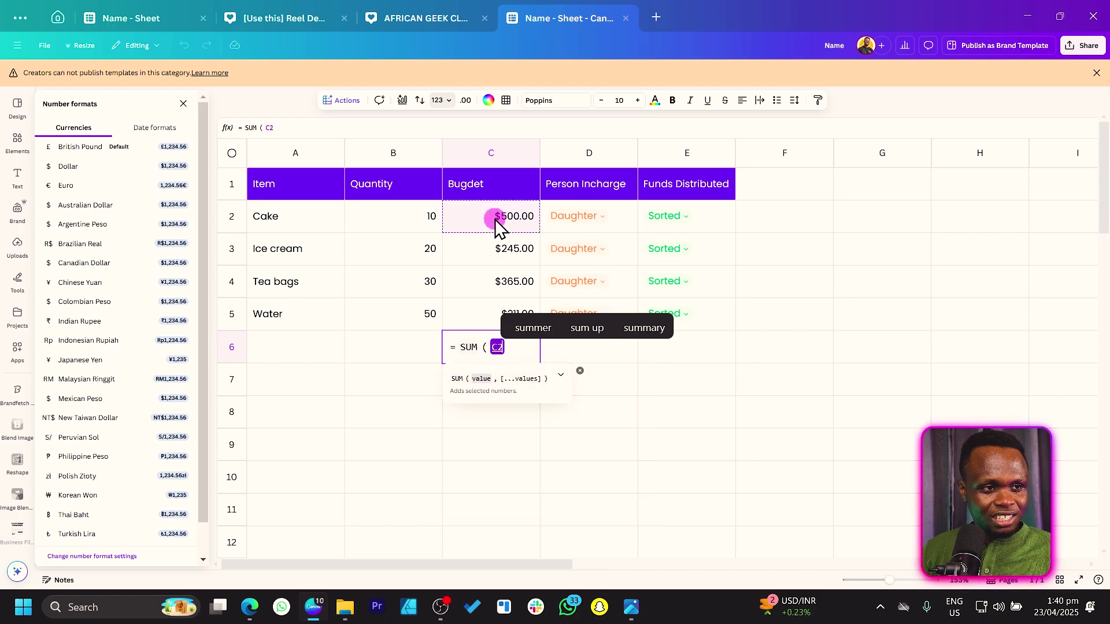
{"action": "left_click_drag", "start_coordinate": [495, 220], "coordinate": [498, 315]}
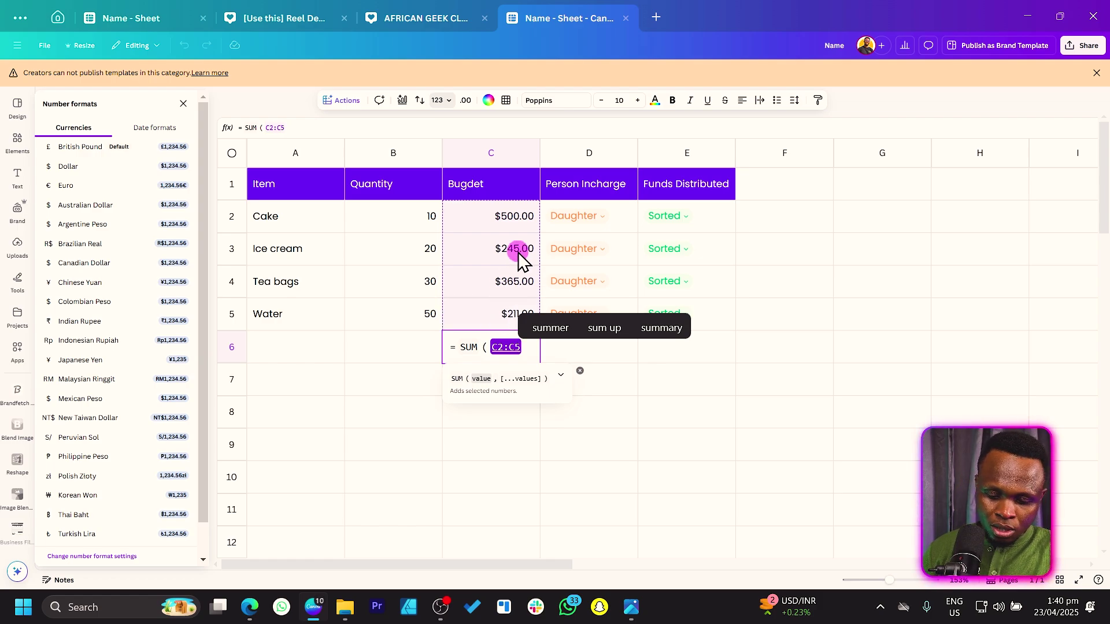
{"action": "type", "text": ")"}
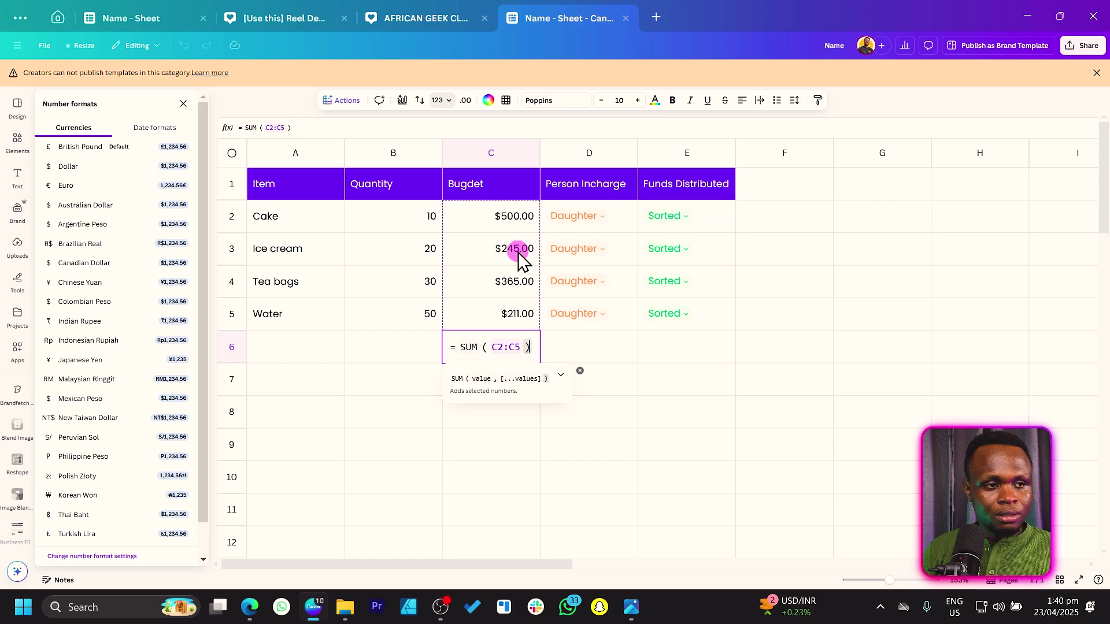
{"action": "left_click", "coordinate": [604, 355]}
{"action": "left_click", "coordinate": [479, 361]}
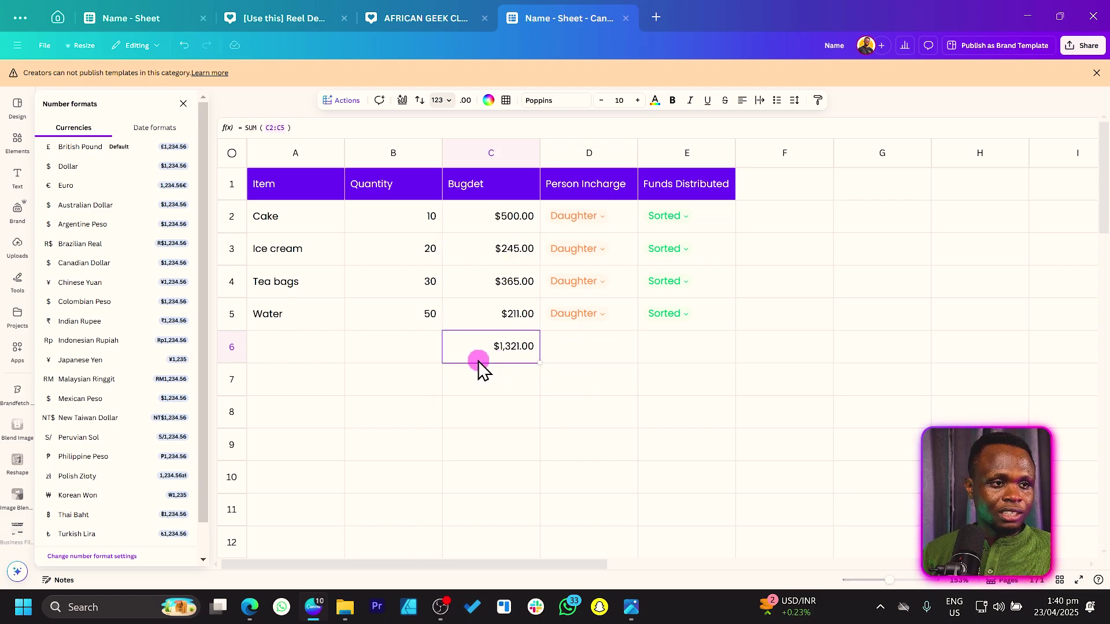
{"action": "left_click", "coordinate": [399, 355]}
Type Total in B6 and fill row A6:E6 with the yellow brand-kit colour
{"action": "type", "text": "Total"}
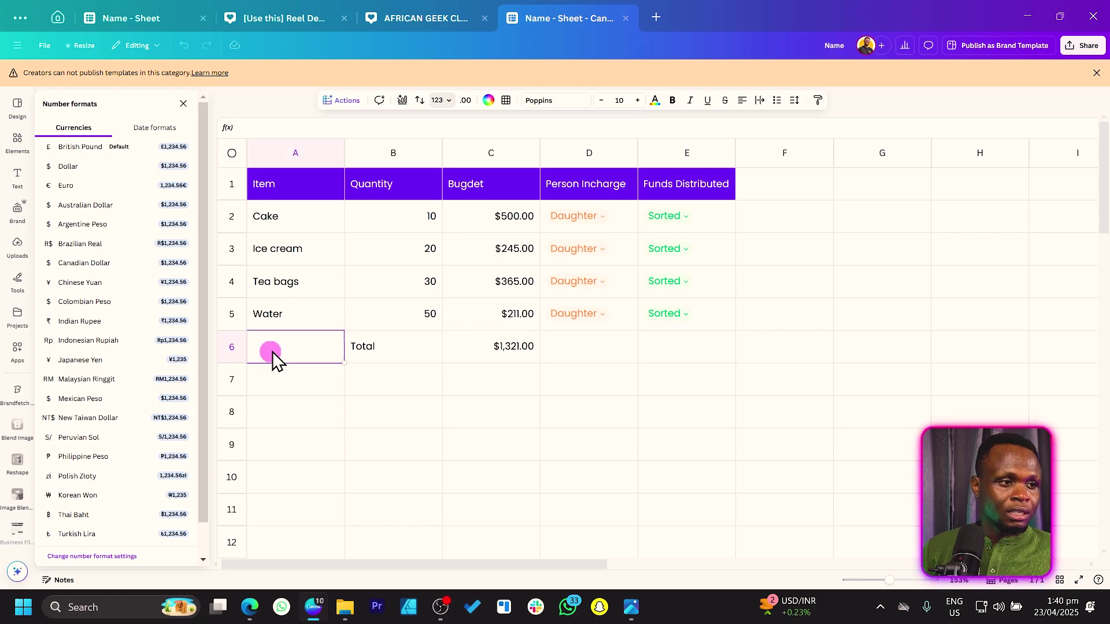
{"action": "left_click_drag", "start_coordinate": [272, 354], "coordinate": [668, 355]}
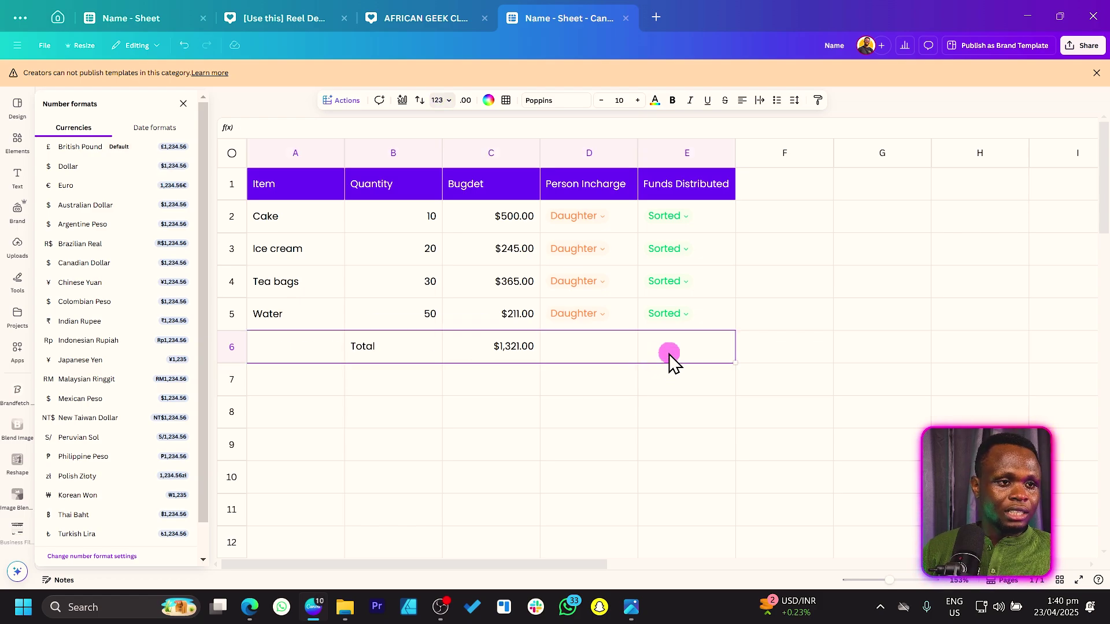
{"action": "left_click", "coordinate": [489, 100]}
{"action": "left_click", "coordinate": [54, 245]}
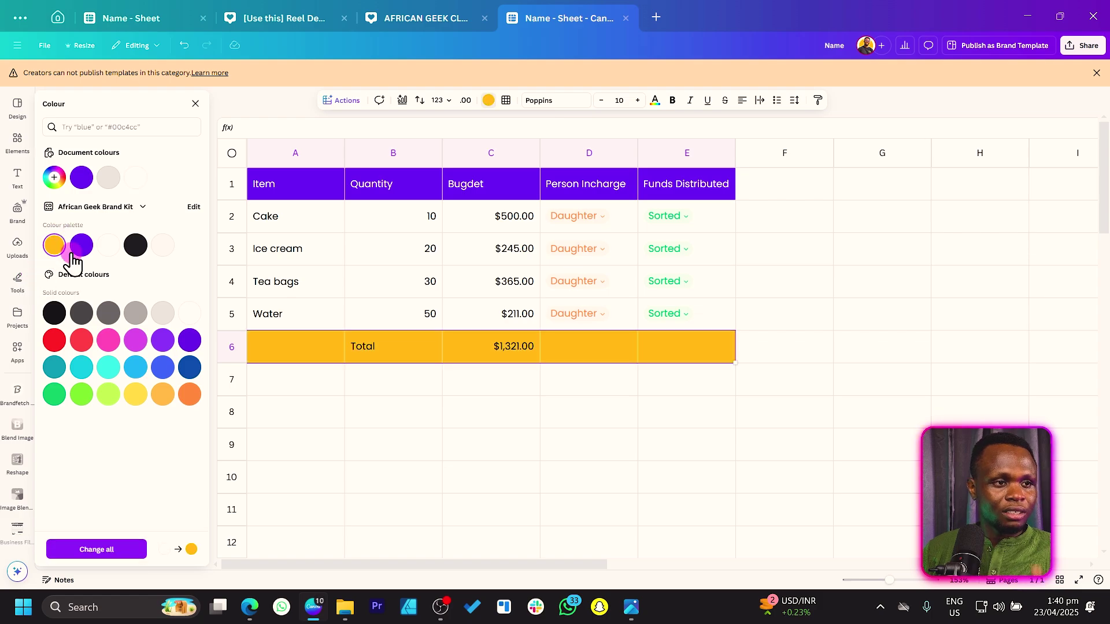
{"action": "left_click", "coordinate": [379, 448]}
{"action": "left_click", "coordinate": [381, 448]}
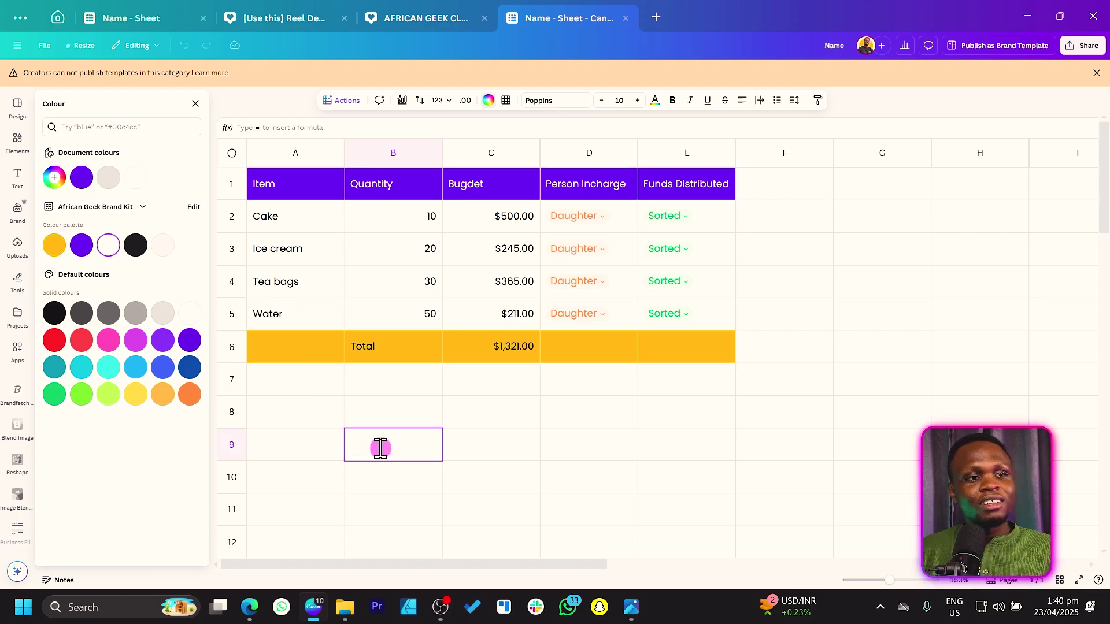
{"action": "left_click", "coordinate": [519, 503]}
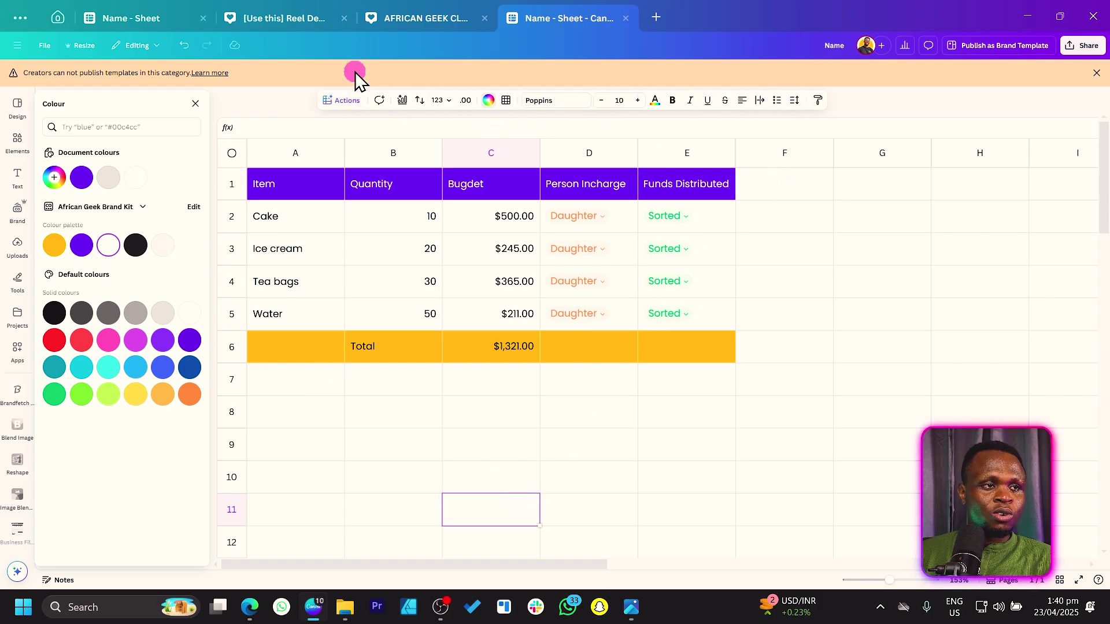
{"action": "left_click", "coordinate": [347, 101]}
{"action": "scroll", "coordinate": [353, 202], "scroll_direction": "down", "scroll_amount": 5}
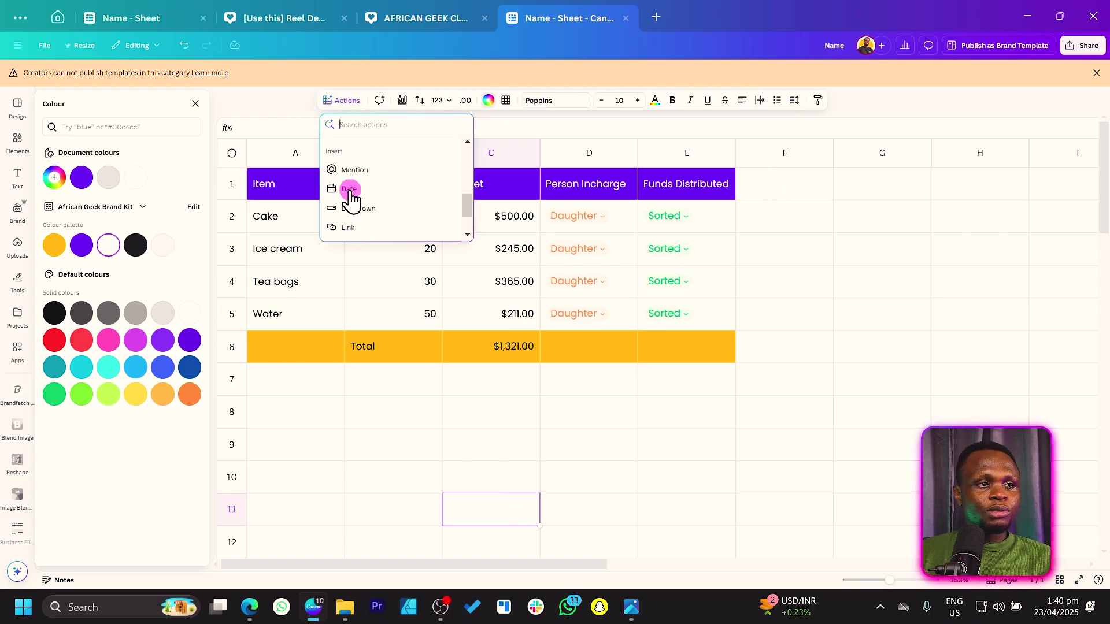
{"action": "left_click", "coordinate": [468, 204]}
{"action": "left_click_drag", "start_coordinate": [468, 204], "coordinate": [469, 218]}
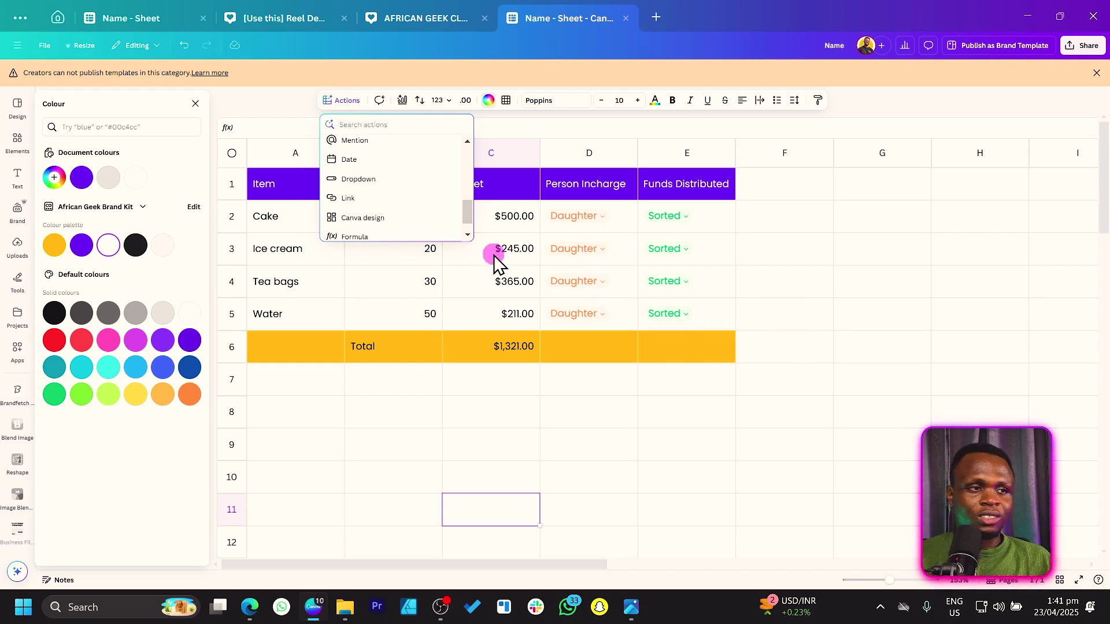
{"action": "left_click_drag", "start_coordinate": [469, 218], "coordinate": [468, 209]}
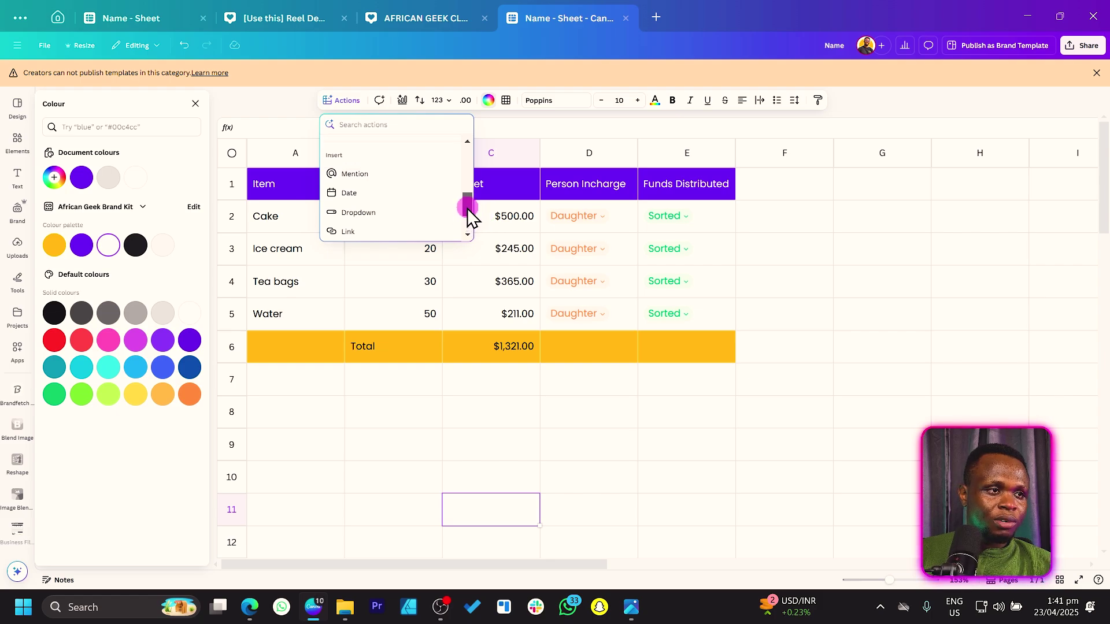
{"action": "left_click", "coordinate": [362, 194]}
{"action": "left_click", "coordinate": [493, 512]}
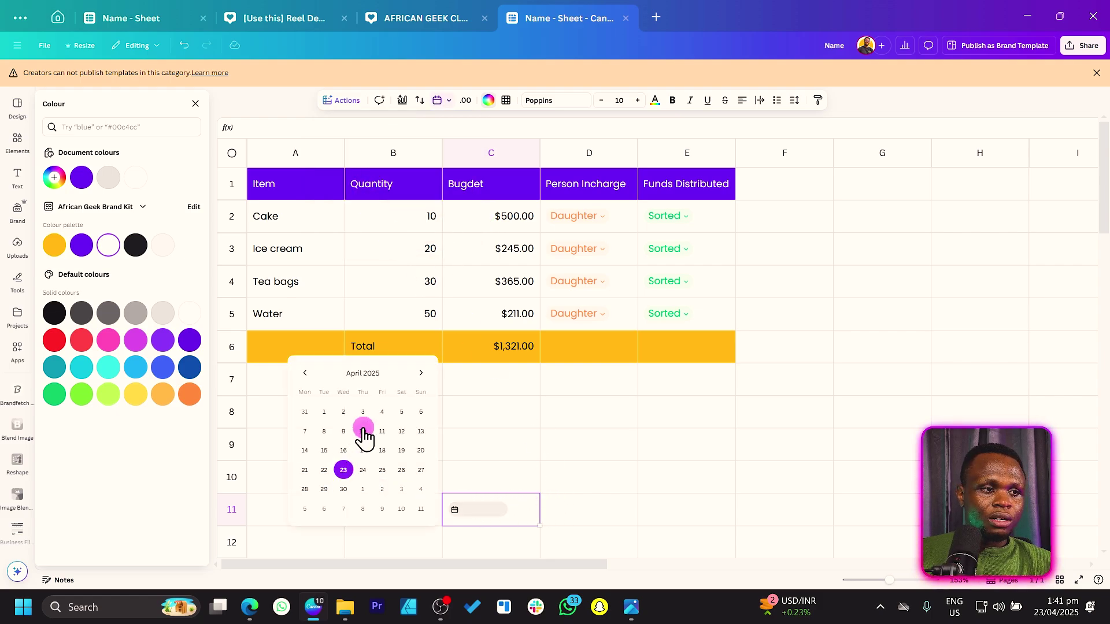
{"action": "left_click", "coordinate": [363, 429]}
{"action": "left_click", "coordinate": [513, 520]}
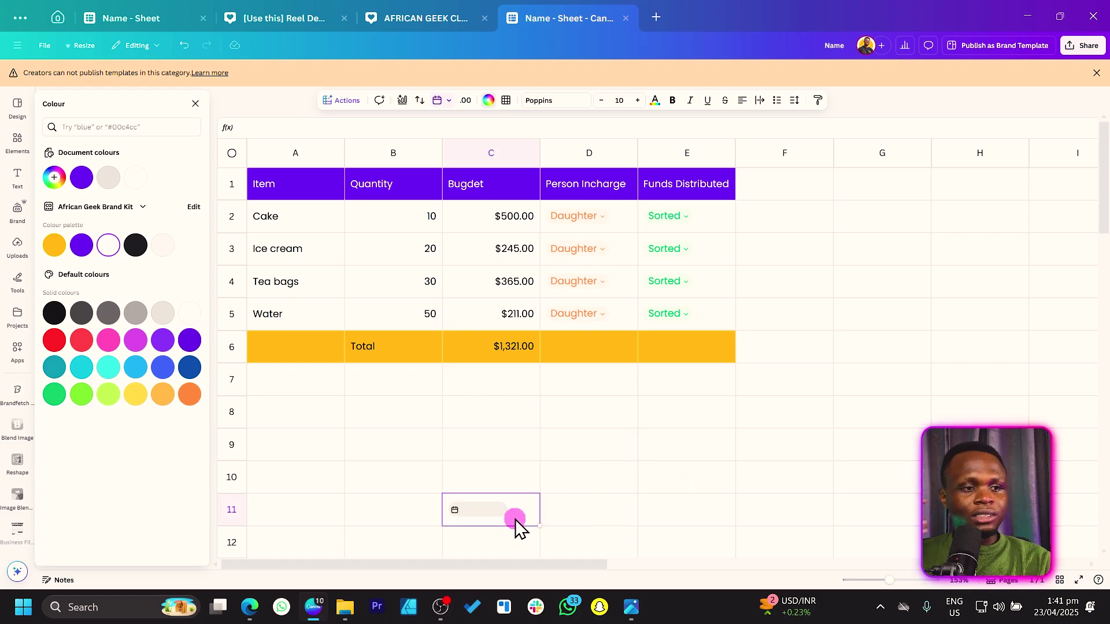
{"action": "left_click", "coordinate": [381, 101]}
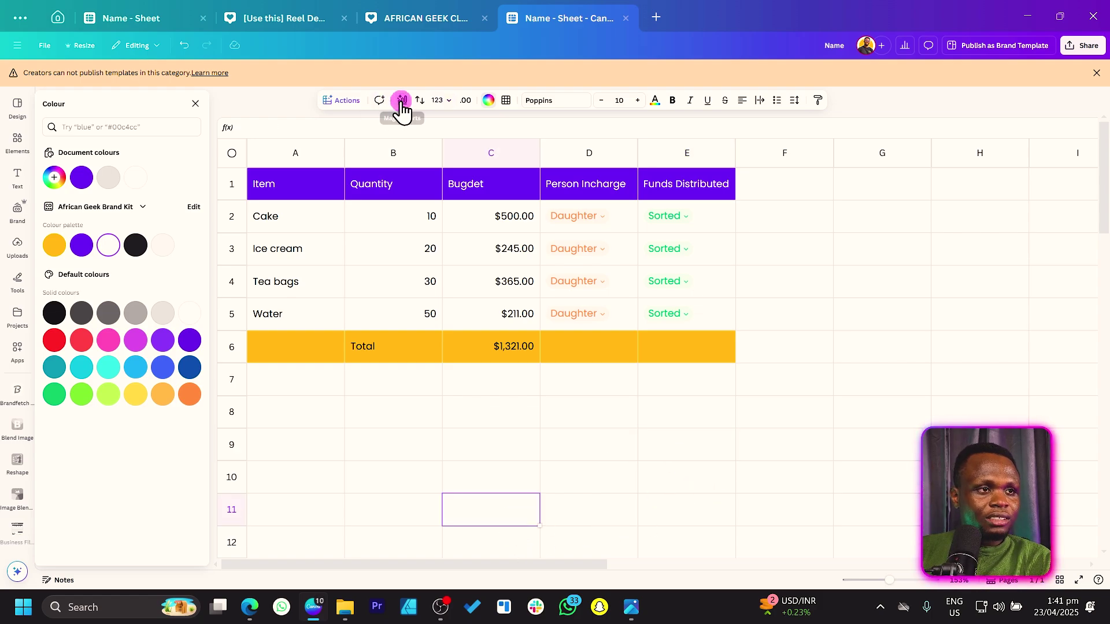
Select table A1:E6 and preview its data as a bar chart
{"action": "left_click_drag", "start_coordinate": [284, 185], "coordinate": [716, 347]}
{"action": "left_click", "coordinate": [378, 100]}
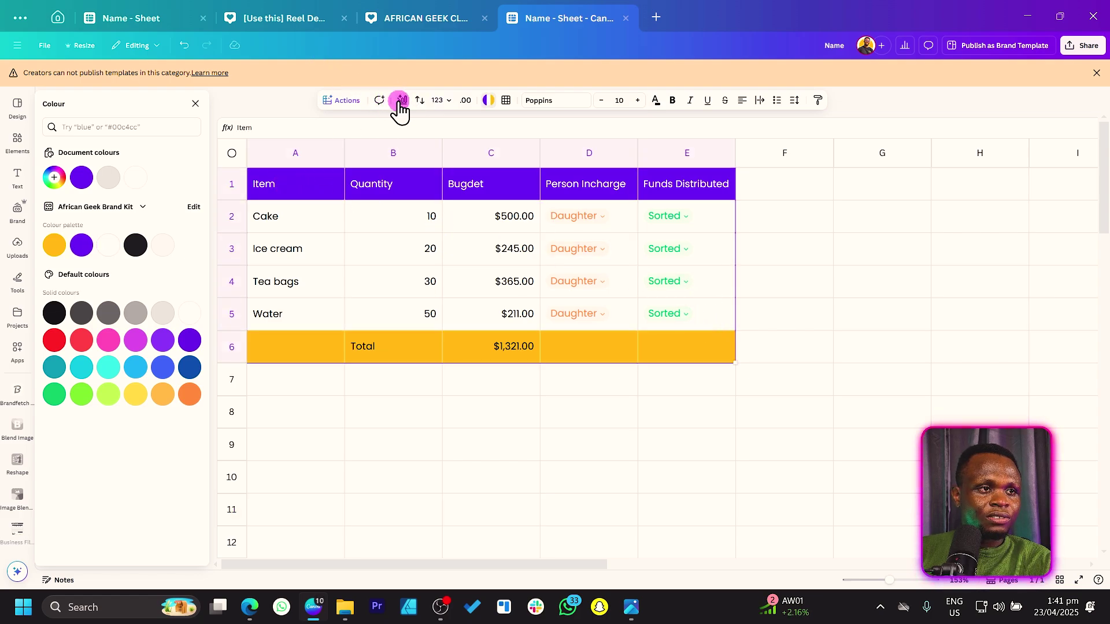
{"action": "left_click", "coordinate": [401, 100]}
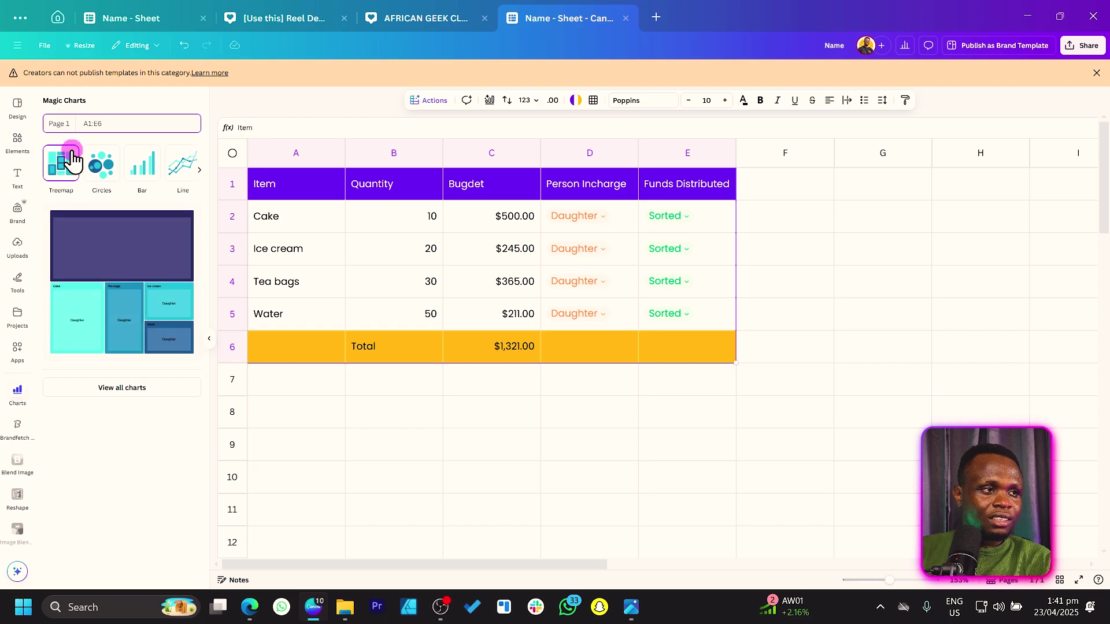
{"action": "left_click", "coordinate": [152, 168]}
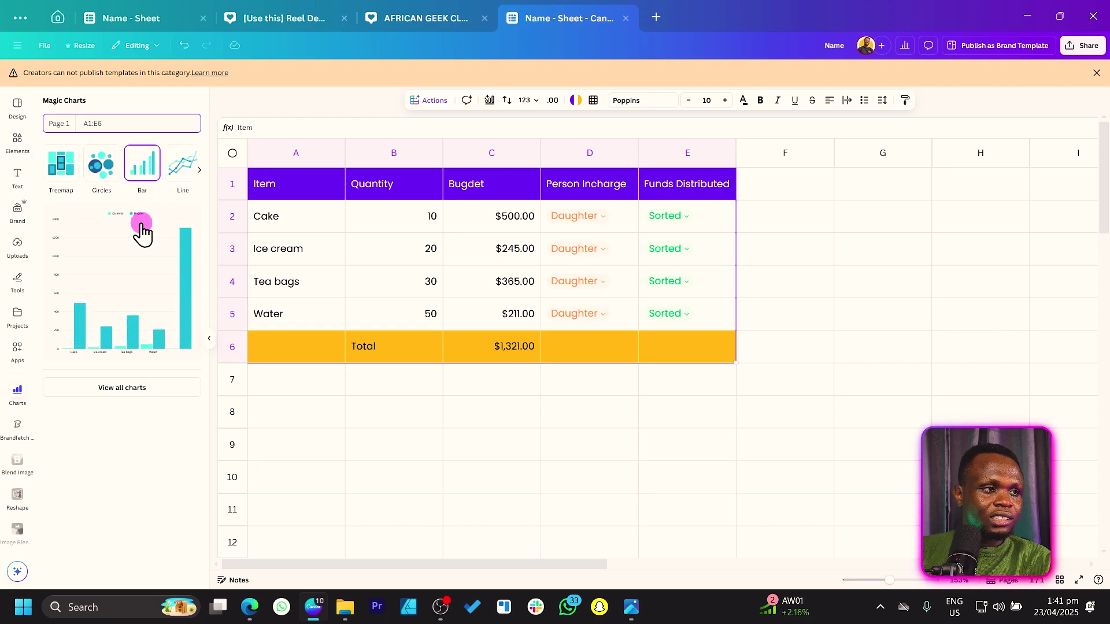
{"action": "left_click", "coordinate": [136, 399]}
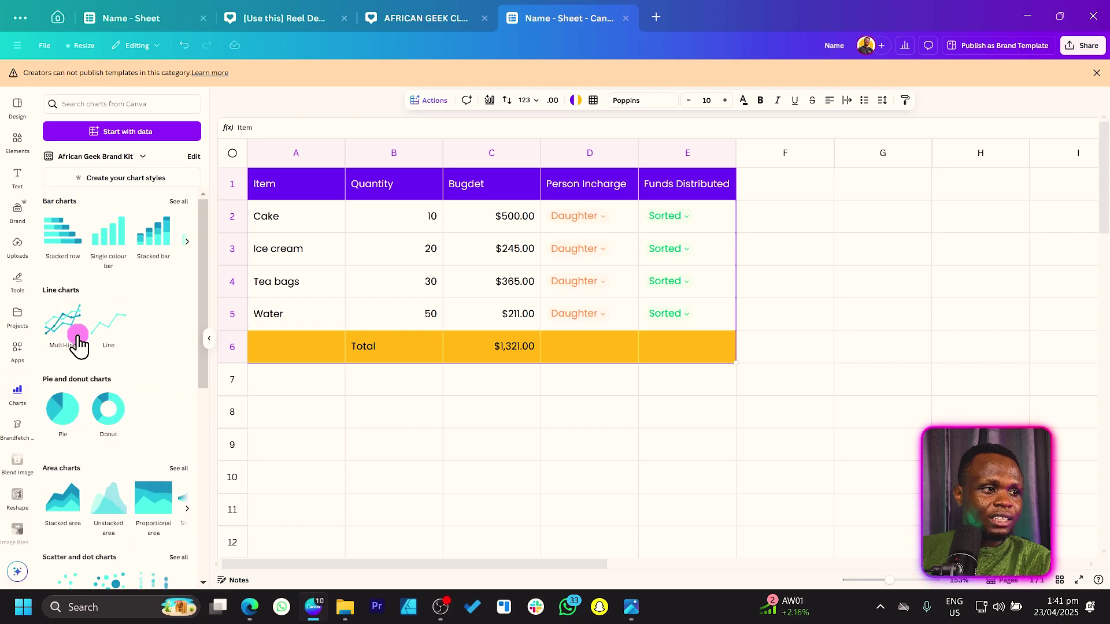
Place a Stacked row chart on the sheet below the table, under row 7
{"action": "left_click_drag", "start_coordinate": [75, 231], "coordinate": [830, 354]}
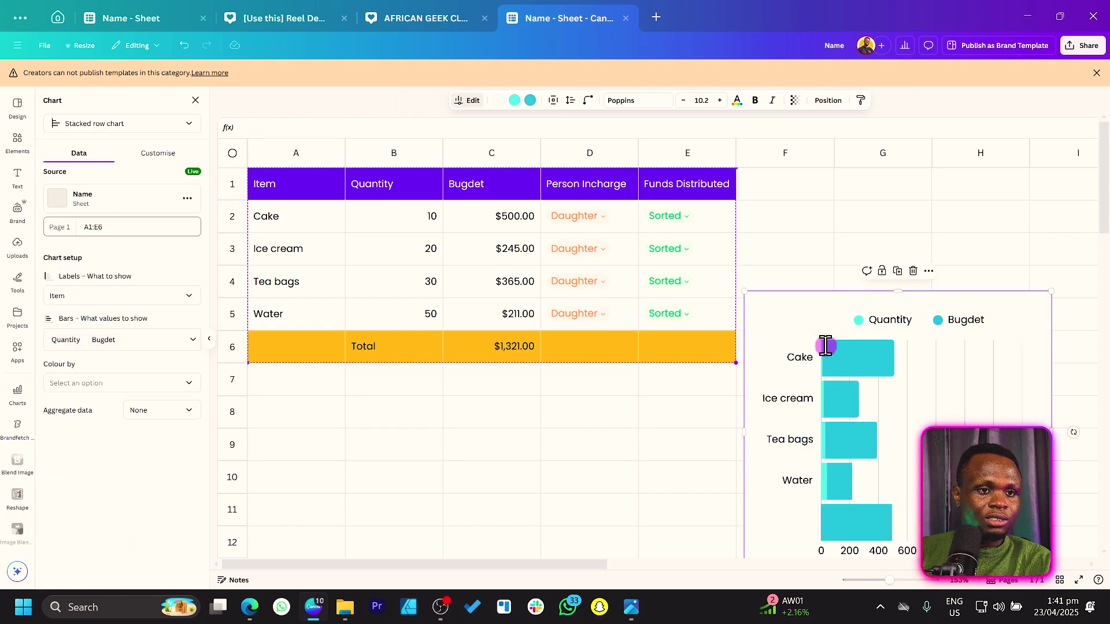
{"action": "scroll", "coordinate": [825, 346], "scroll_direction": "down", "scroll_amount": 2}
{"action": "left_click_drag", "start_coordinate": [981, 362], "coordinate": [491, 443]}
{"action": "scroll", "coordinate": [548, 431], "scroll_direction": "down", "scroll_amount": 2}
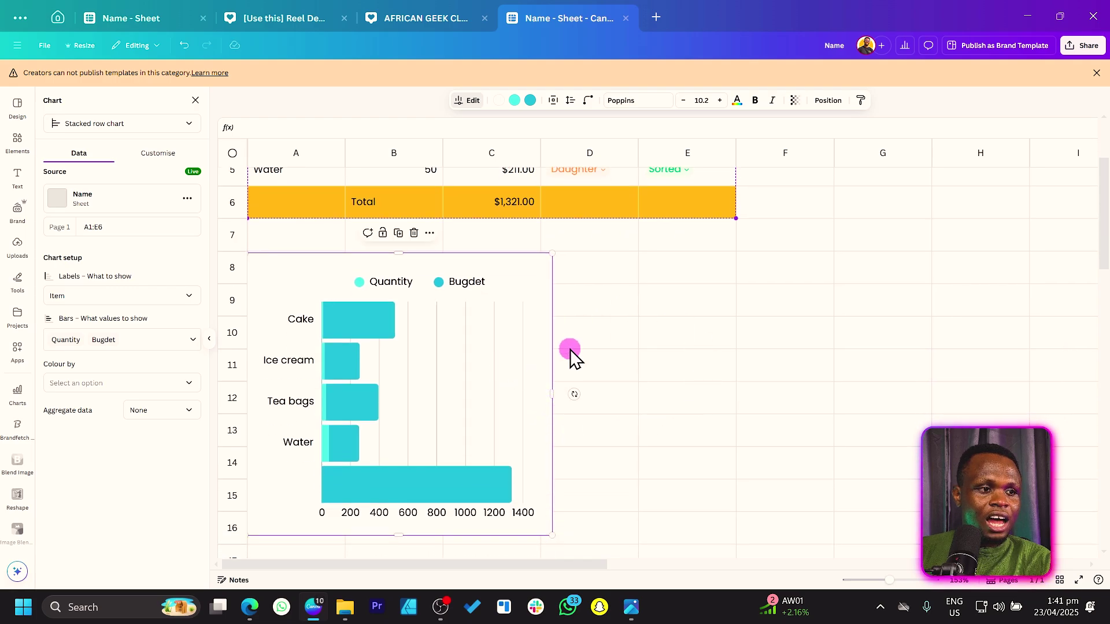
{"action": "scroll", "coordinate": [609, 284], "scroll_direction": "up", "scroll_amount": 4}
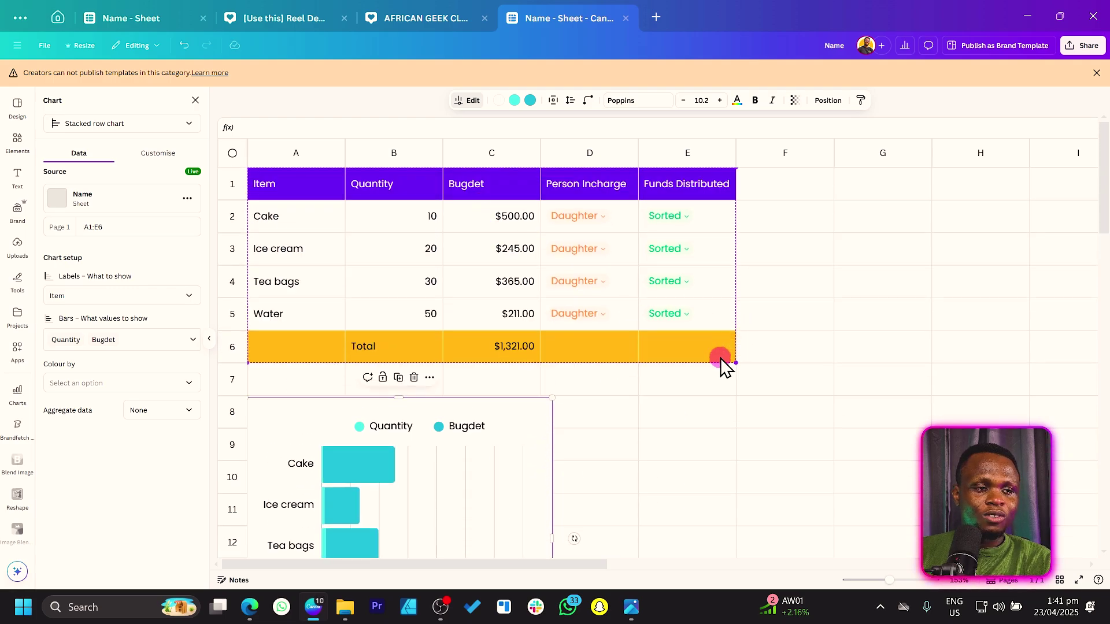
{"action": "left_click", "coordinate": [774, 289]}
{"action": "left_click", "coordinate": [757, 219]}
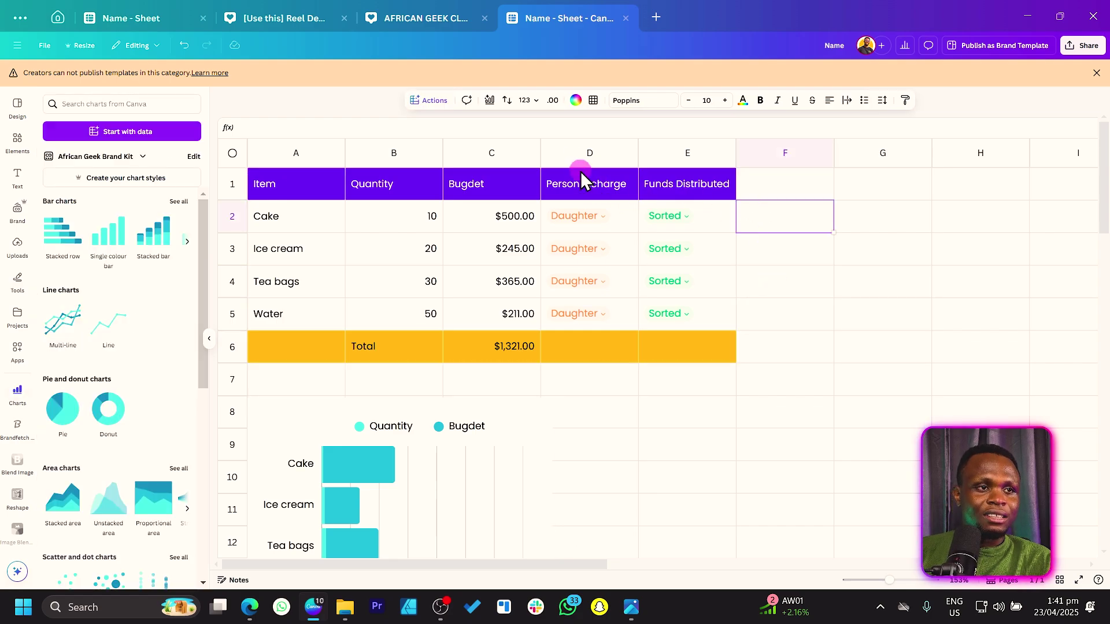
Apply all borders to table A1:E6 and set the border colour to black
{"action": "left_click", "coordinate": [575, 100]}
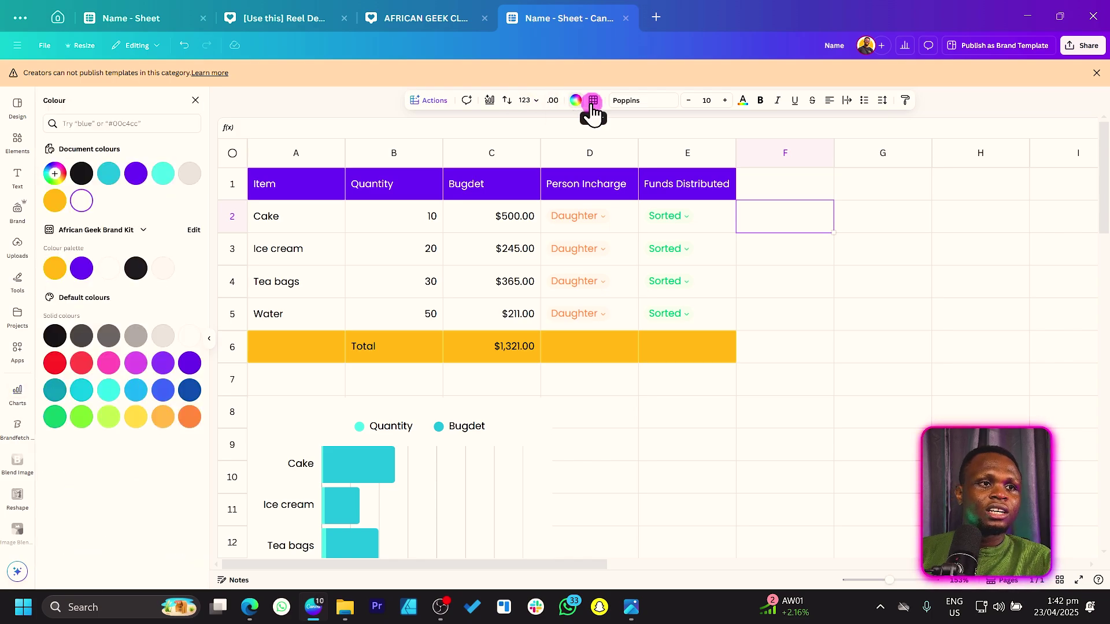
{"action": "left_click_drag", "start_coordinate": [315, 195], "coordinate": [695, 372]}
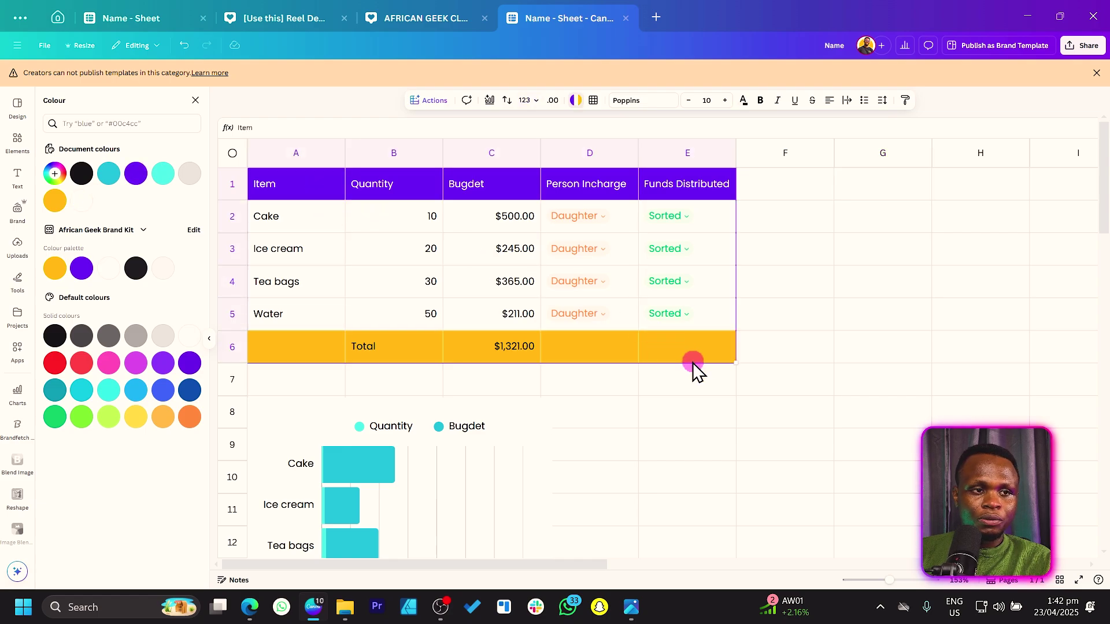
{"action": "left_click", "coordinate": [593, 100]}
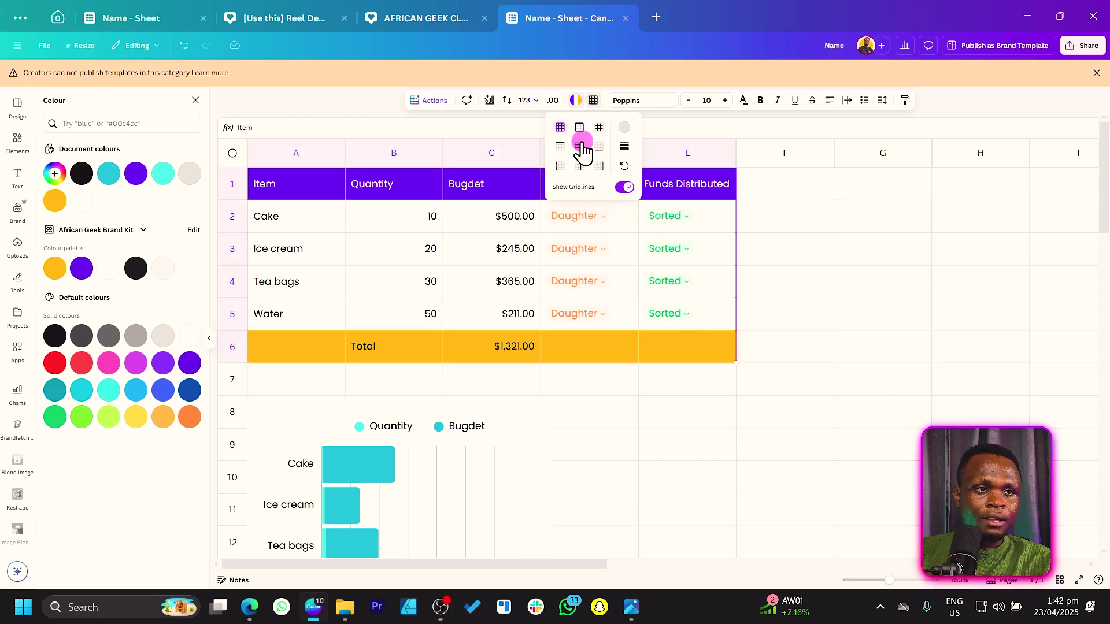
{"action": "left_click", "coordinate": [560, 128]}
{"action": "left_click", "coordinate": [835, 226]}
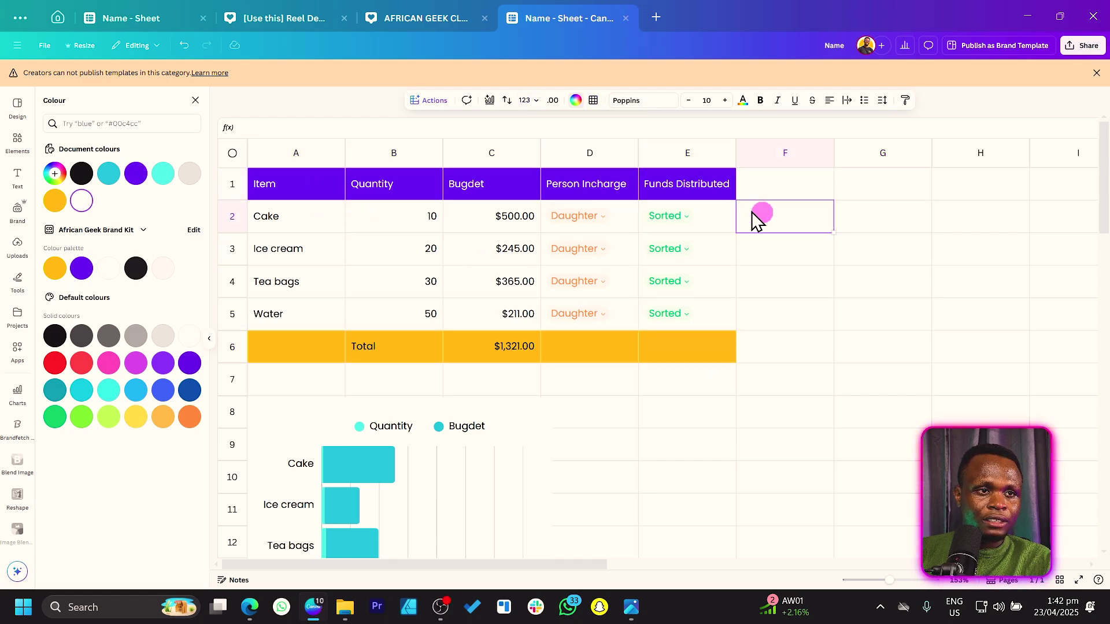
{"action": "left_click", "coordinate": [624, 127]}
{"action": "left_click", "coordinate": [677, 162]}
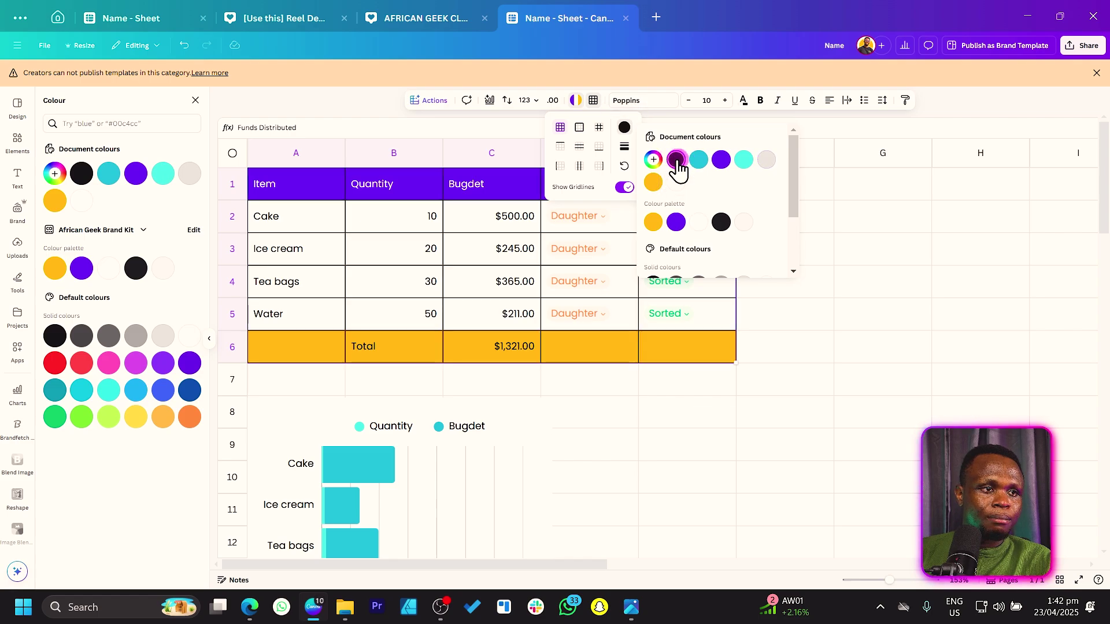
{"action": "left_click", "coordinate": [865, 303]}
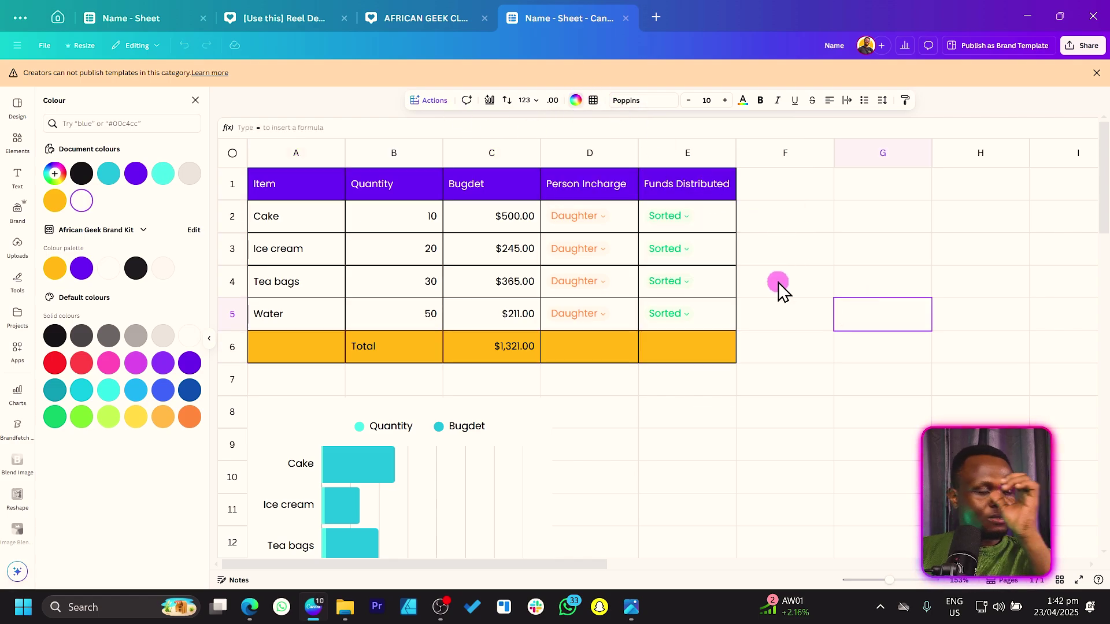
Browse the font choices, then scroll down to review the table and chart
{"action": "left_click", "coordinate": [635, 100]}
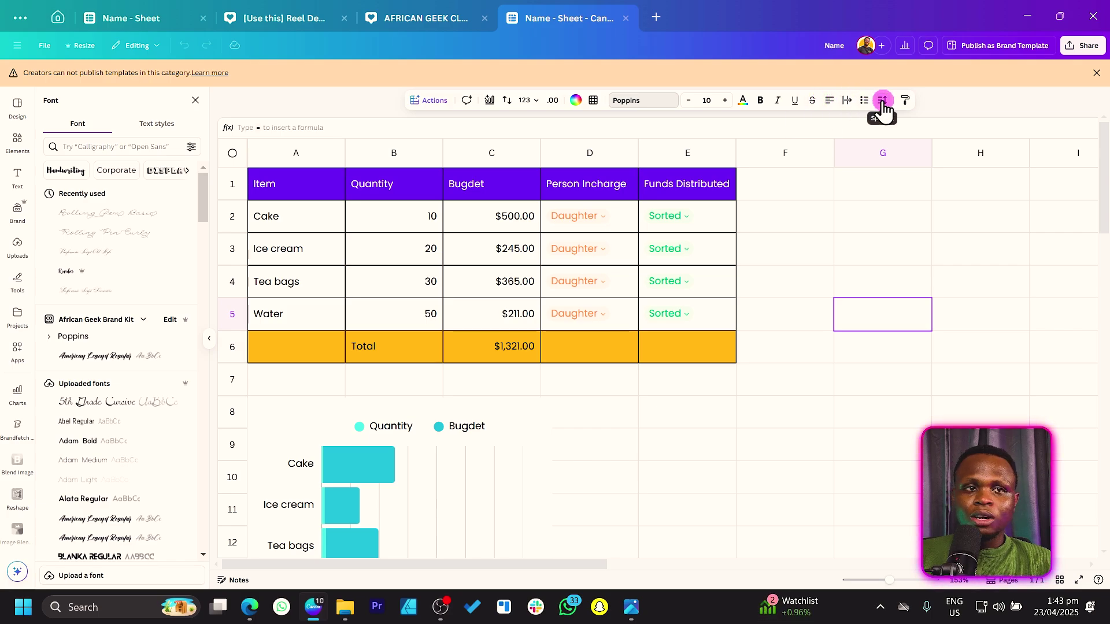
{"action": "scroll", "coordinate": [688, 283], "scroll_direction": "down", "scroll_amount": 5}
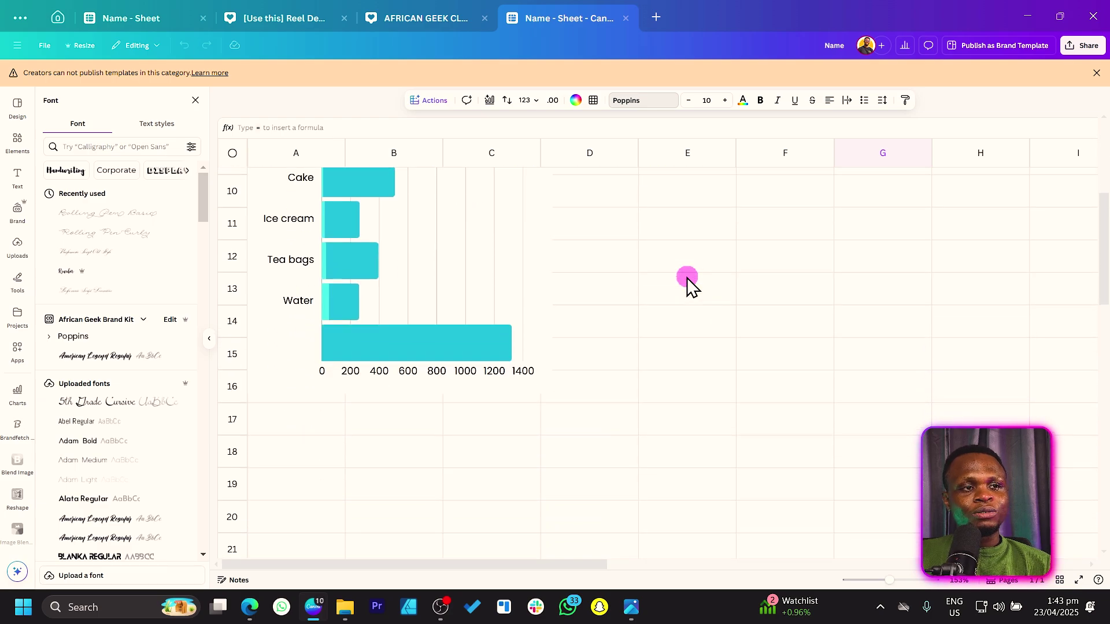
{"action": "scroll", "coordinate": [688, 283], "scroll_direction": "up", "scroll_amount": 5}
{"action": "left_click", "coordinate": [846, 244]}
{"action": "scroll", "coordinate": [846, 244], "scroll_direction": "down", "scroll_amount": 5}
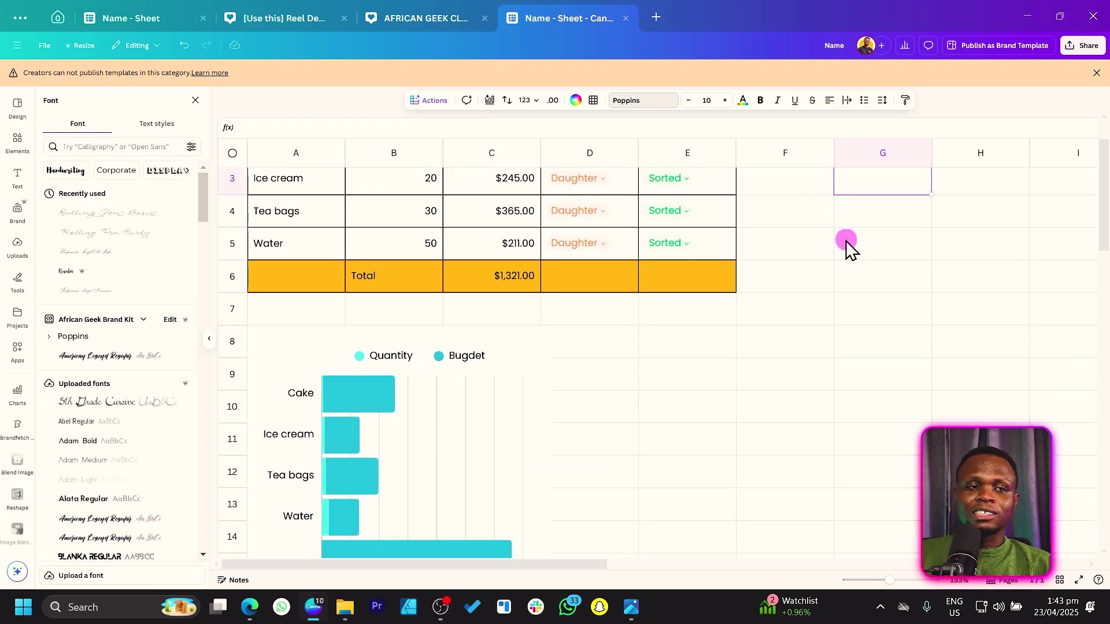
{"action": "scroll", "coordinate": [845, 241], "scroll_direction": "down", "scroll_amount": 1}
Add the General Checklist Sheet template from Sheet templates as a new page
{"action": "left_click", "coordinate": [17, 107]}
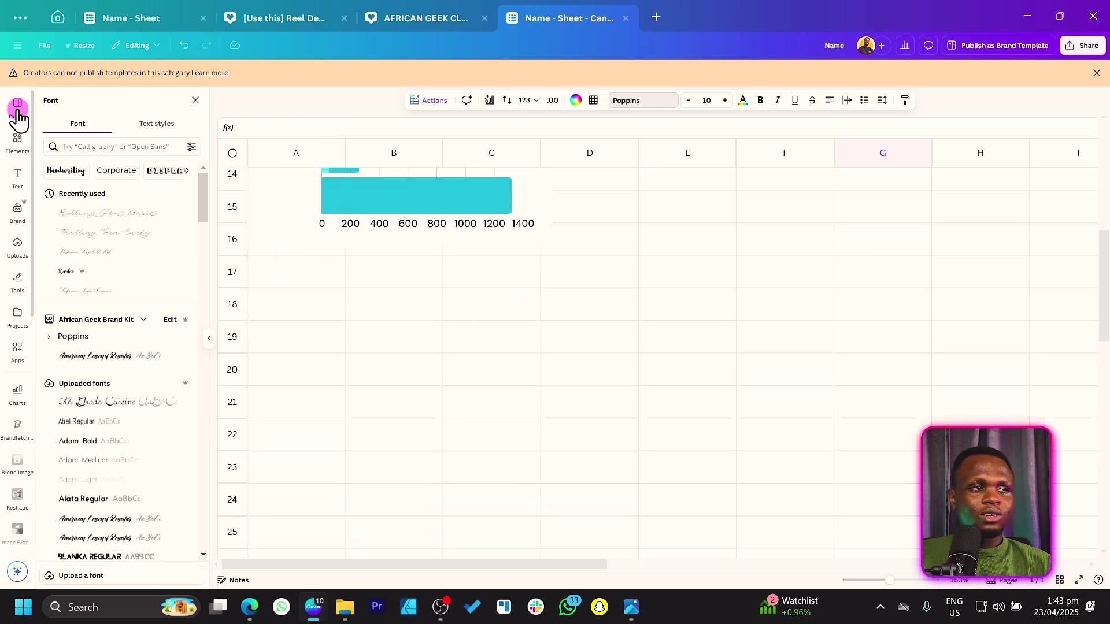
{"action": "scroll", "coordinate": [109, 280], "scroll_direction": "down", "scroll_amount": 8}
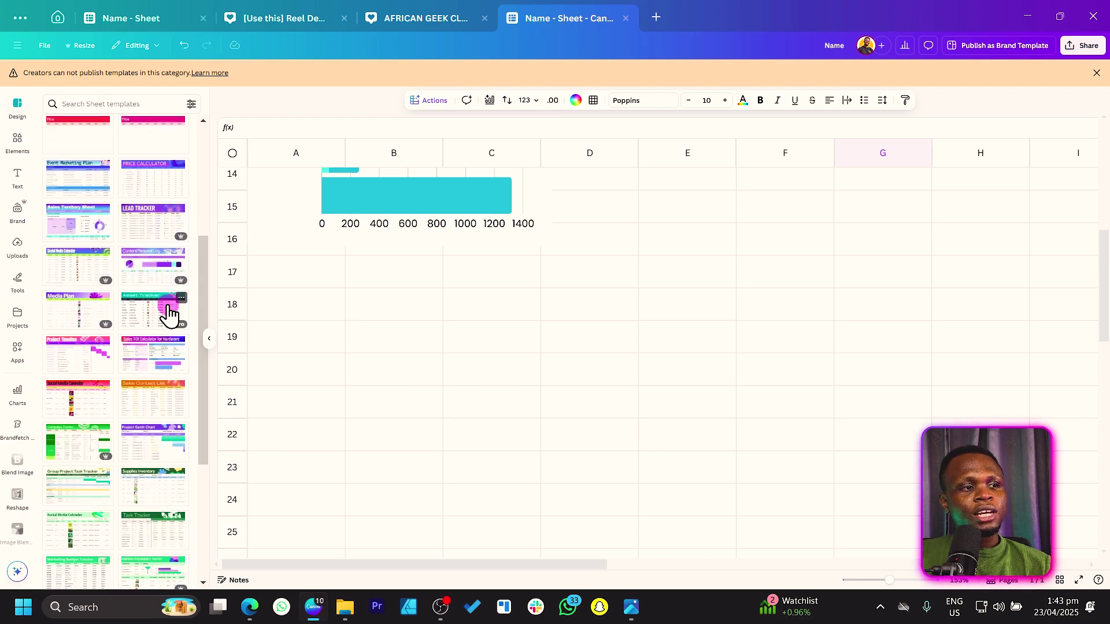
{"action": "scroll", "coordinate": [96, 338], "scroll_direction": "down", "scroll_amount": 4}
{"action": "left_click", "coordinate": [96, 203]}
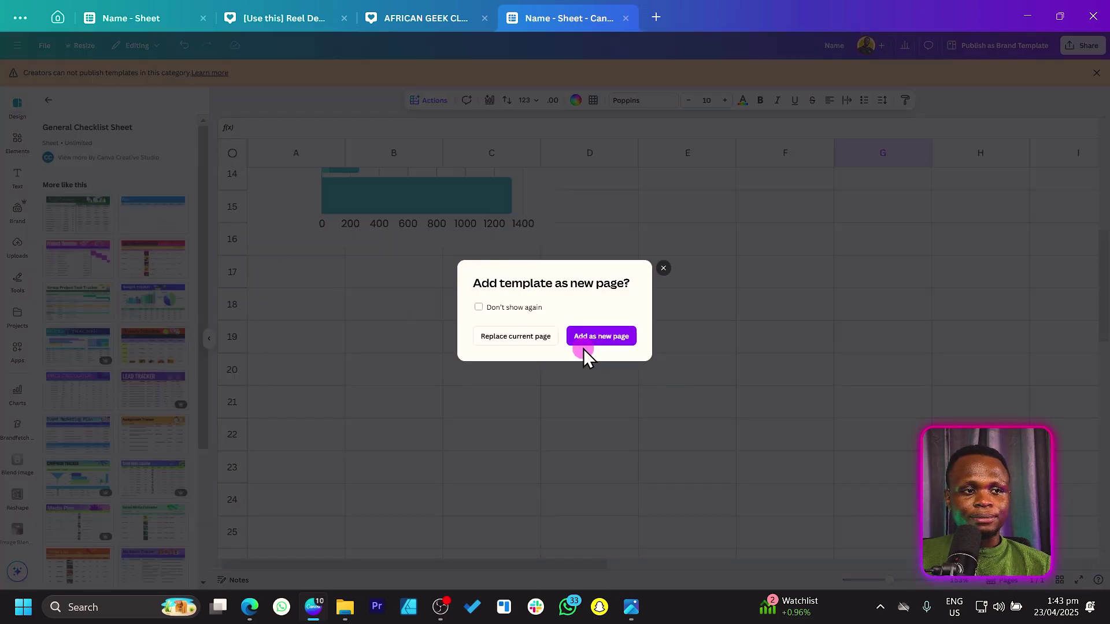
{"action": "left_click", "coordinate": [585, 341]}
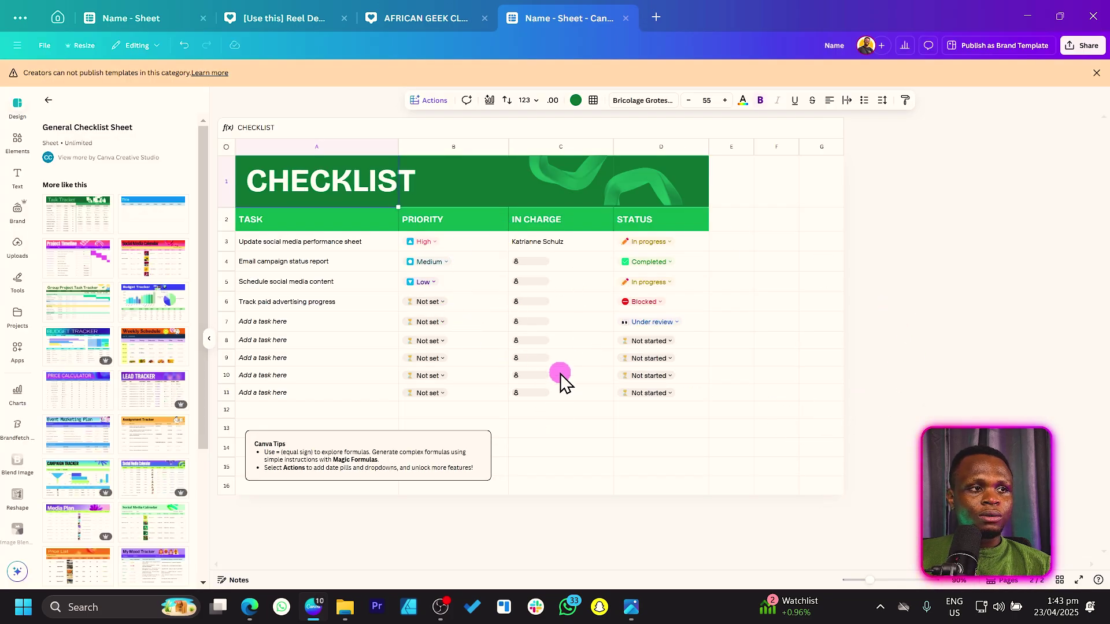
Inspect the status dropdown options of the checklist tasks
{"action": "left_click", "coordinate": [751, 413]}
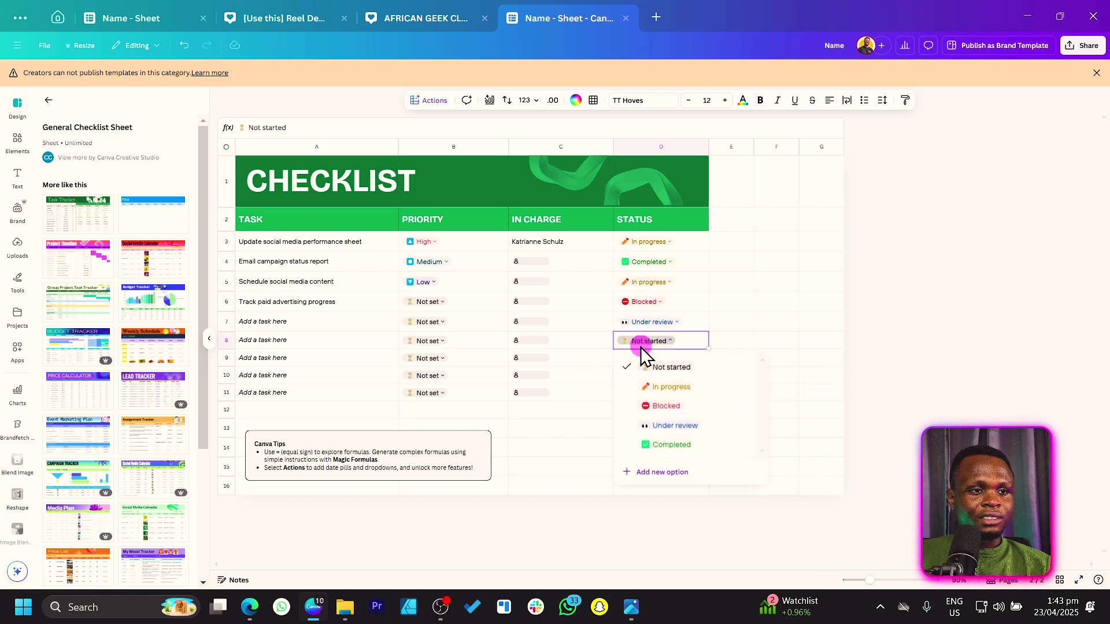
{"action": "left_click", "coordinate": [642, 302]}
{"action": "left_click", "coordinate": [648, 262]}
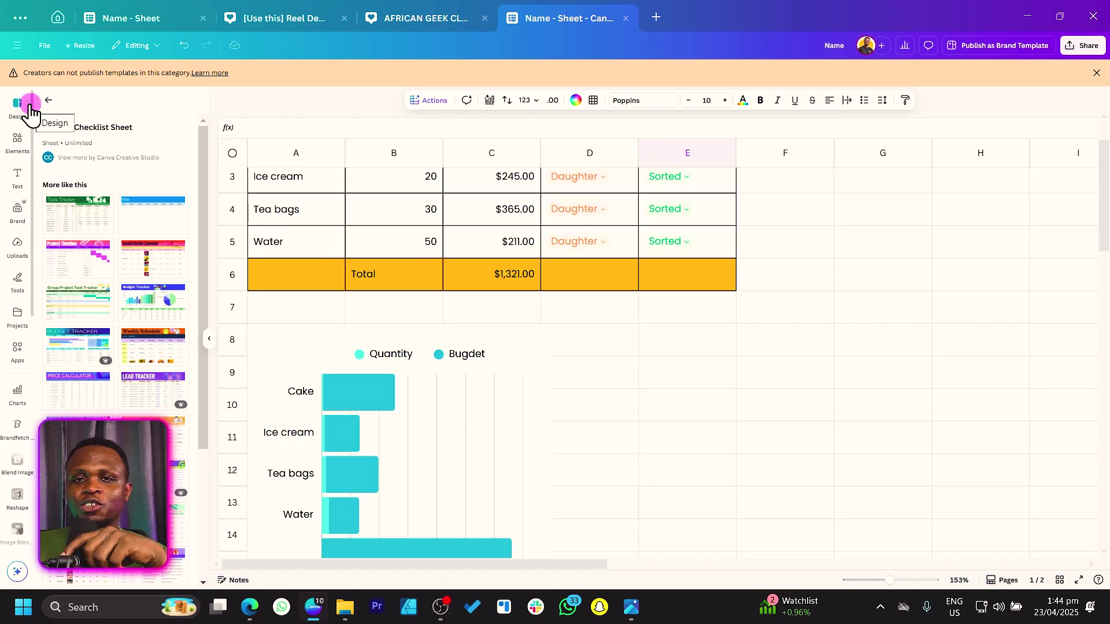
{"action": "left_click", "coordinate": [779, 420]}
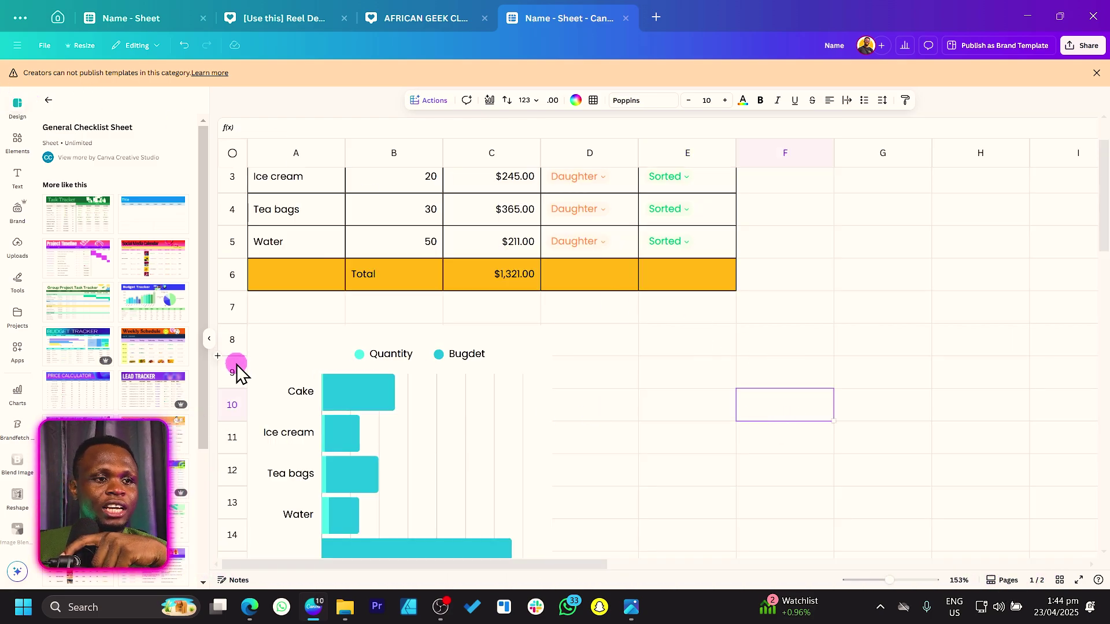
{"action": "left_click", "coordinate": [364, 354]}
{"action": "scroll", "coordinate": [363, 370], "scroll_direction": "up", "scroll_amount": 2}
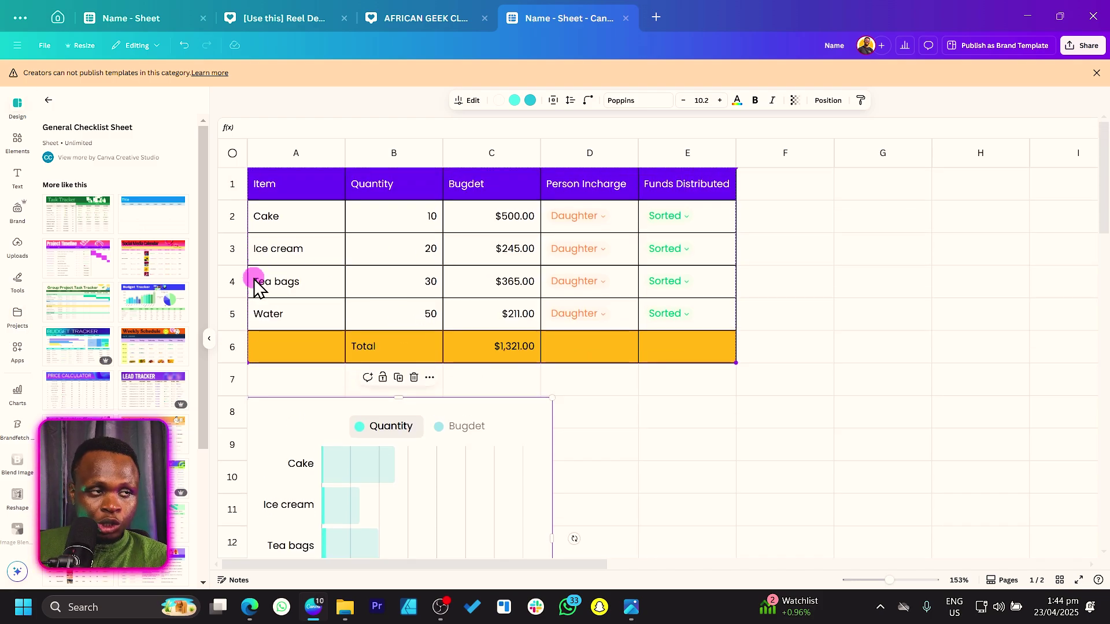
{"action": "scroll", "coordinate": [209, 377], "scroll_direction": "down", "scroll_amount": 3}
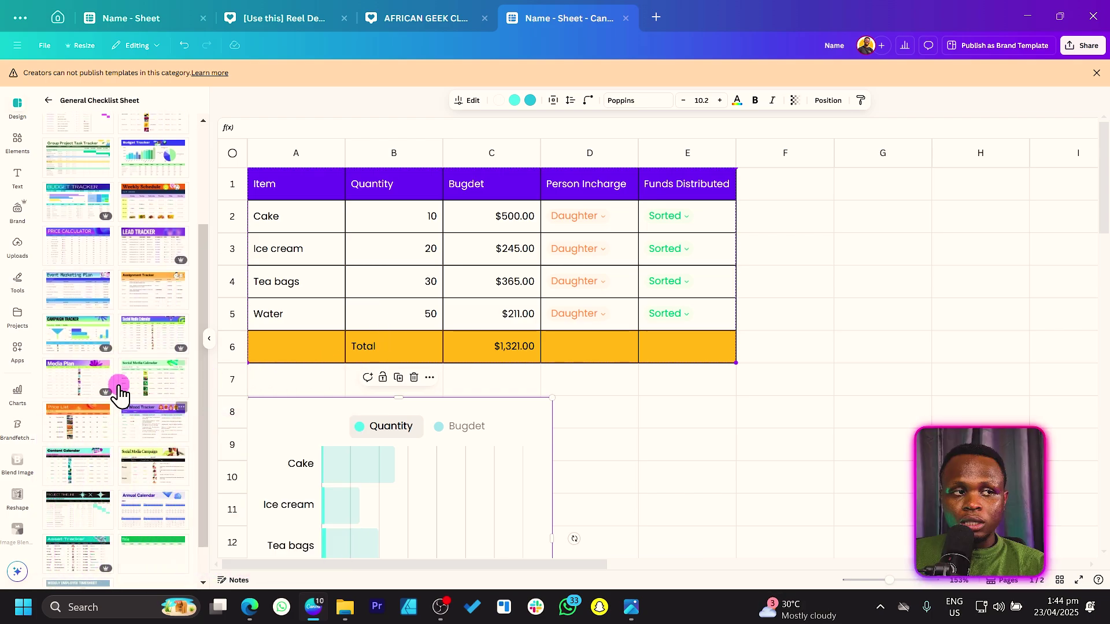
{"action": "scroll", "coordinate": [119, 384], "scroll_direction": "down", "scroll_amount": 1}
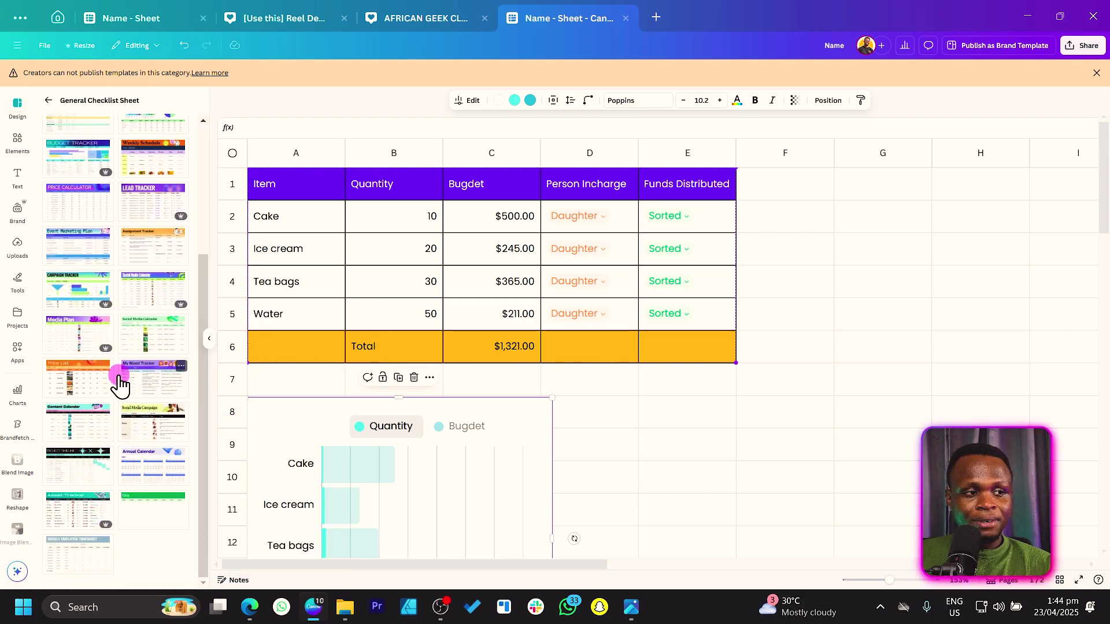
{"action": "scroll", "coordinate": [118, 384], "scroll_direction": "up", "scroll_amount": 4}
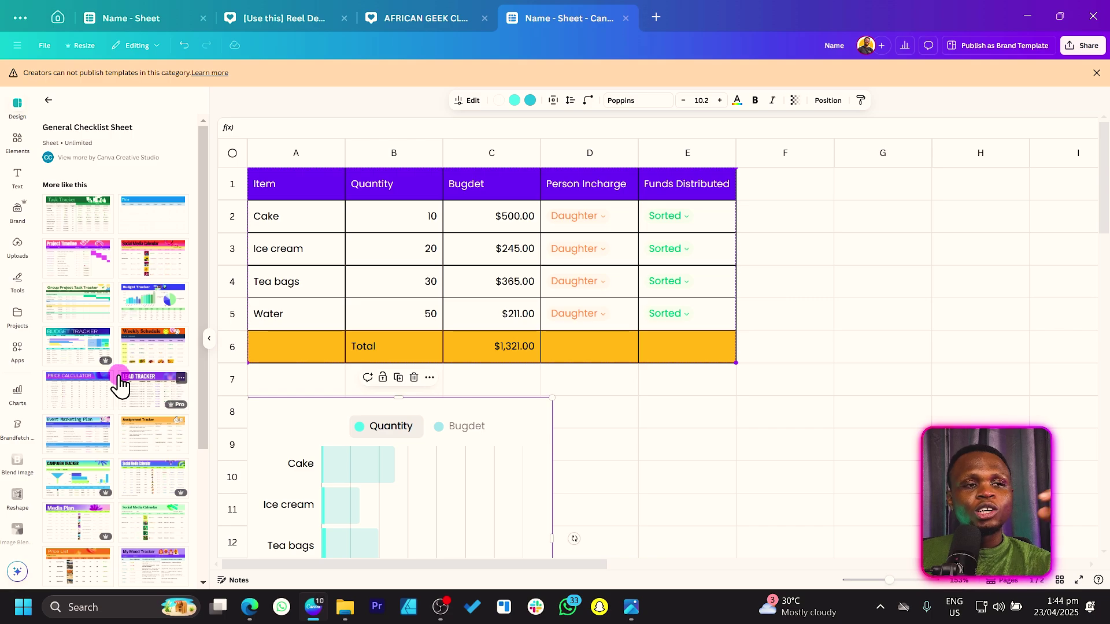